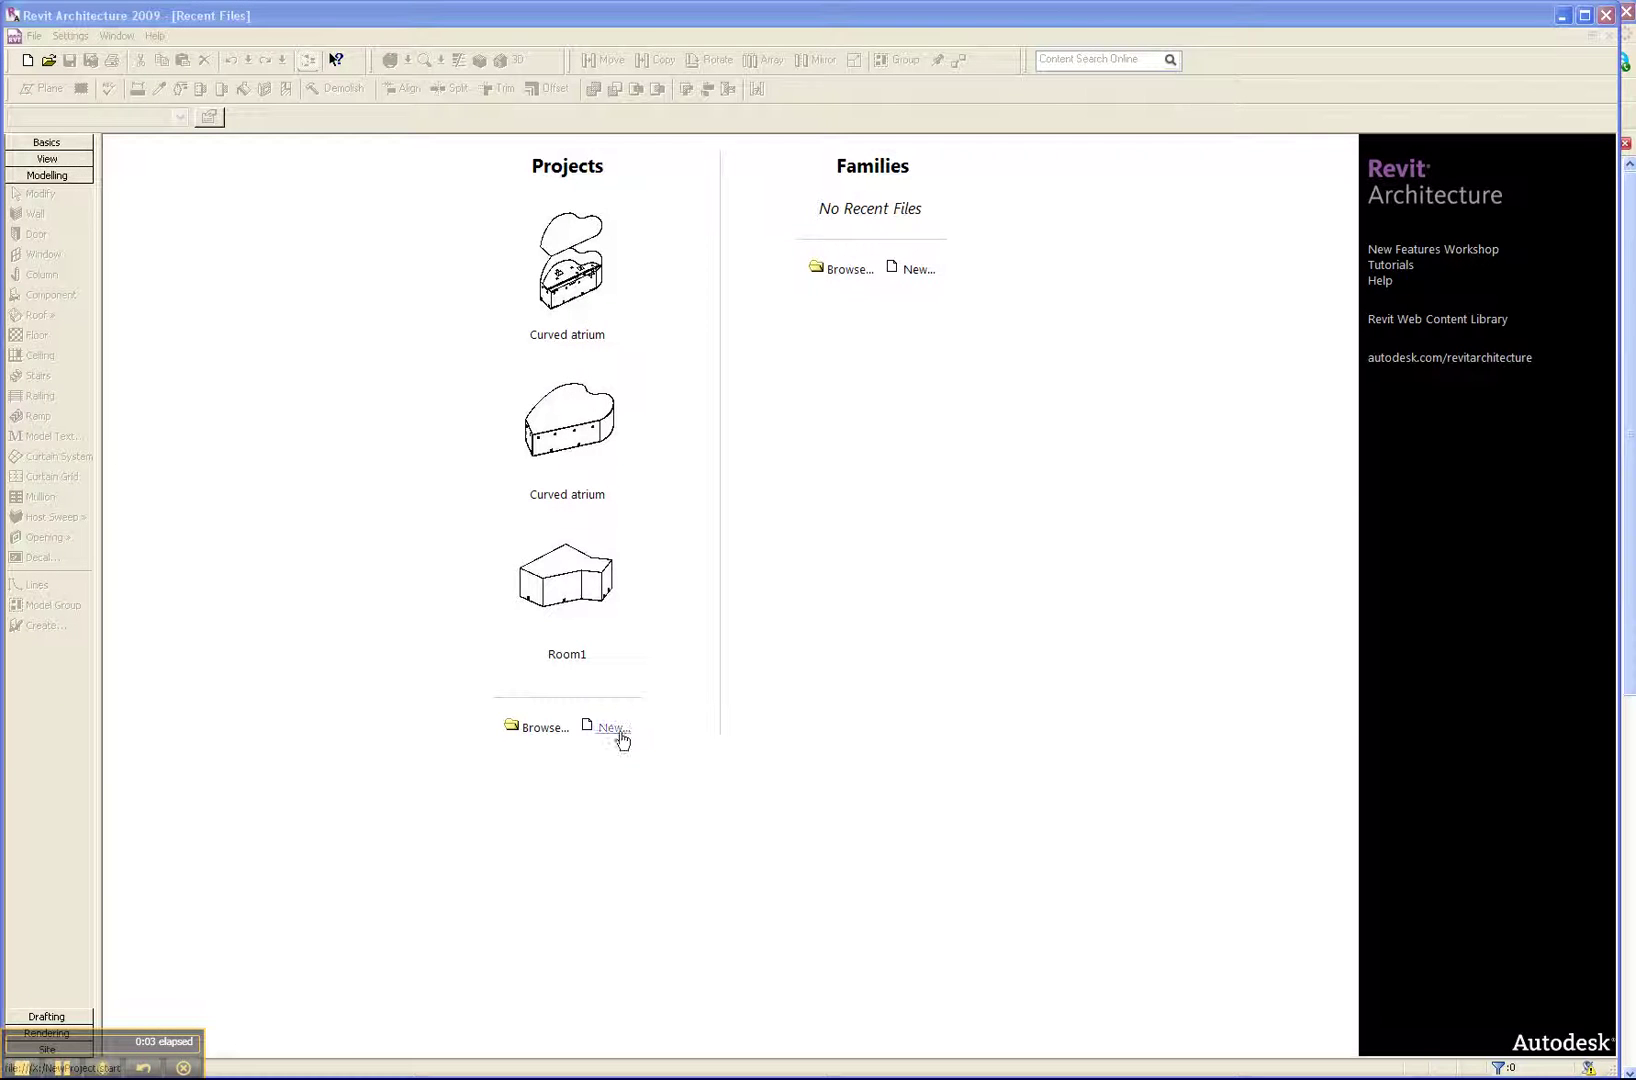
Create a new project, Project5, from the default template, with the Level 1 floor plan open
left_click(613, 730)
left_click(780, 621)
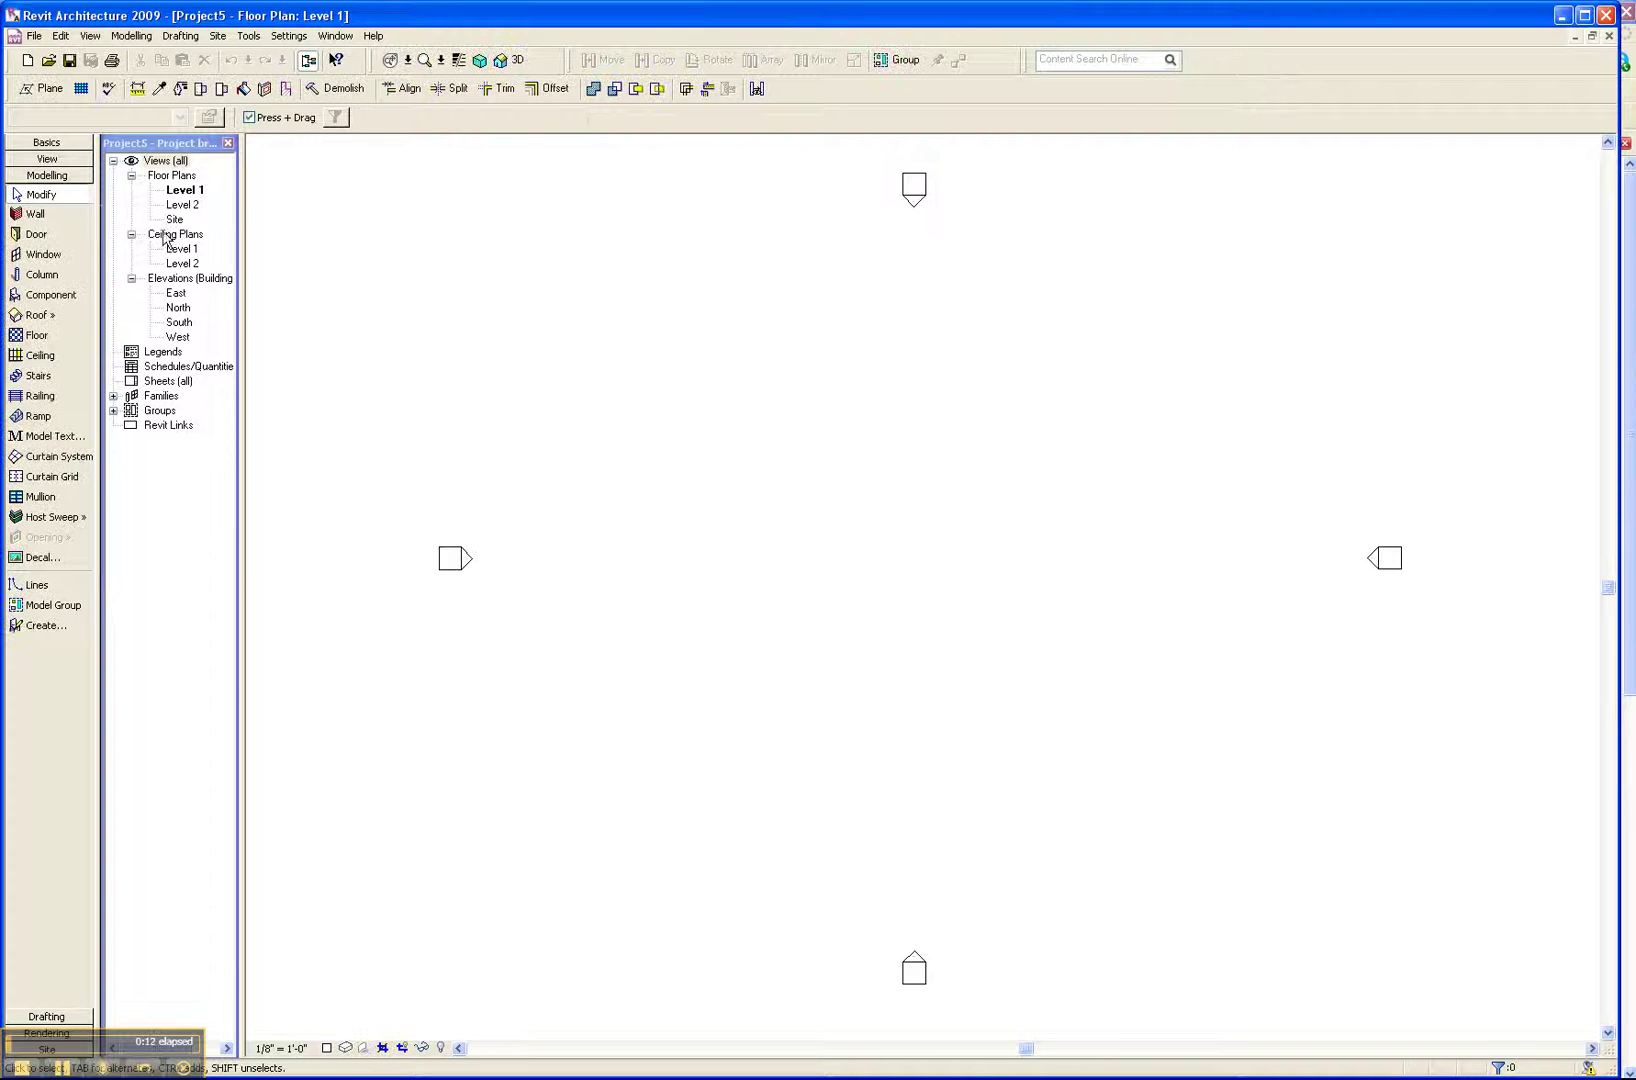
Draw a chained loop of five Generic - 8" walls forming a closed pentagon on Level 1
left_click(194, 196)
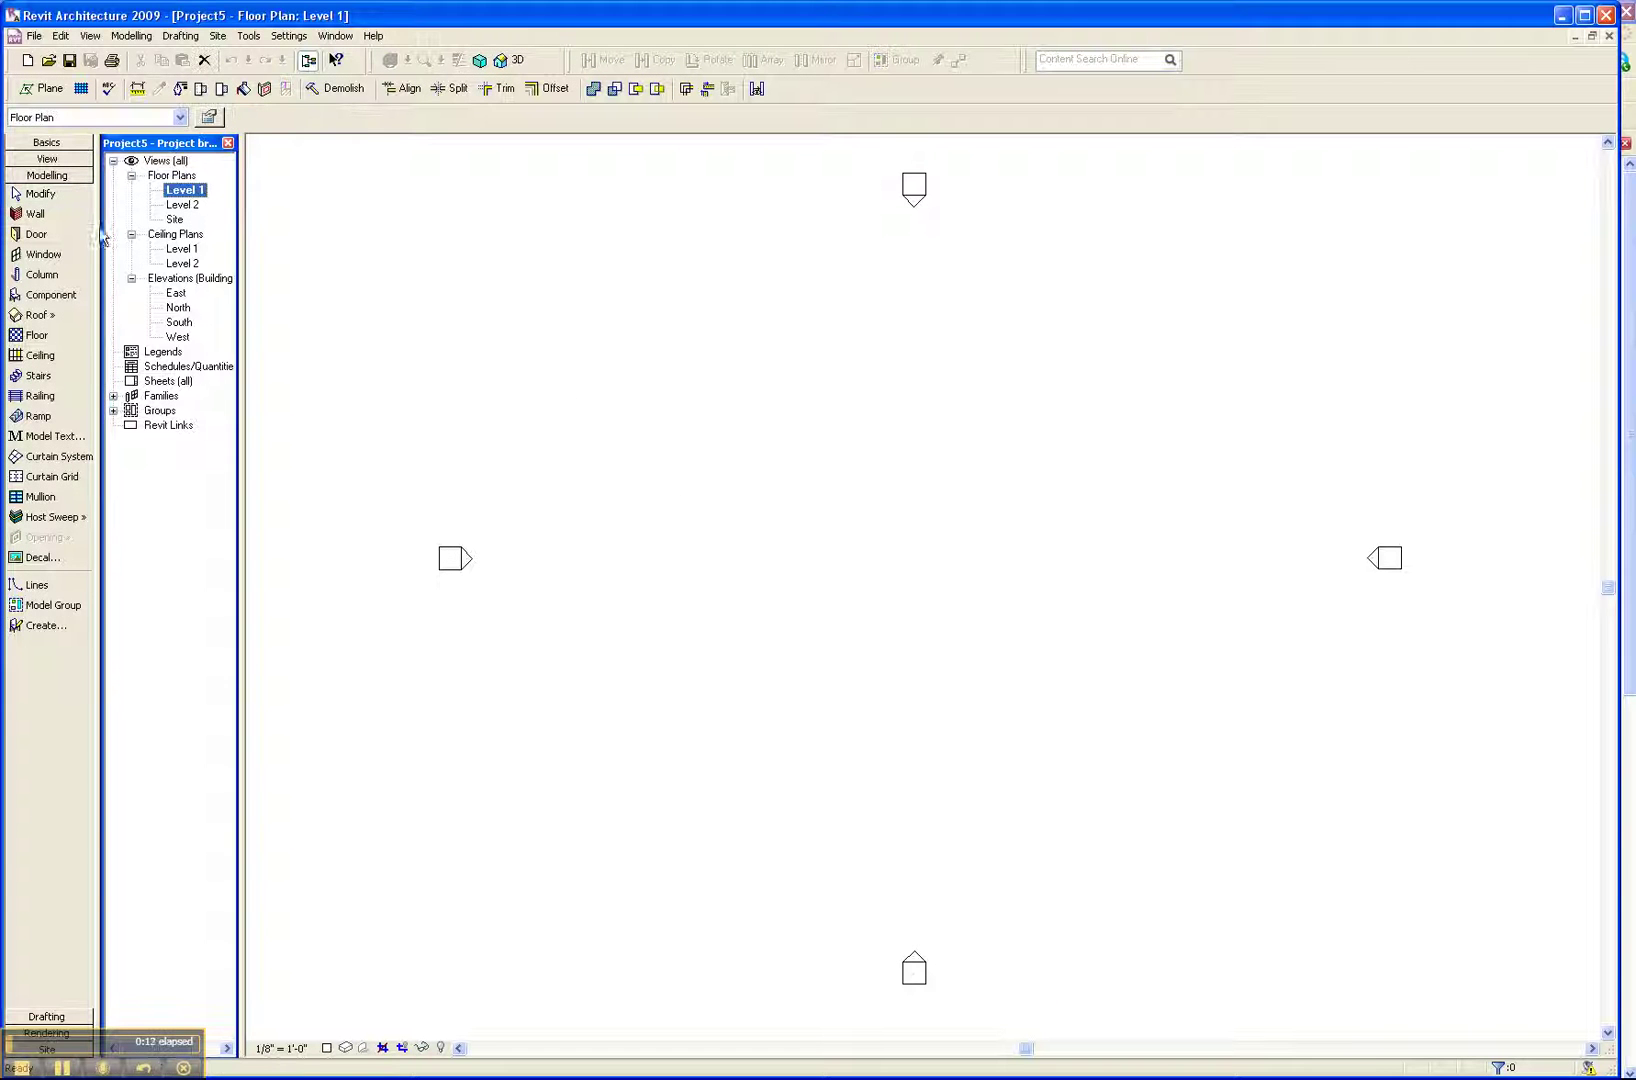
left_click(35, 213)
left_click(609, 351)
left_click(1085, 352)
left_click(1218, 567)
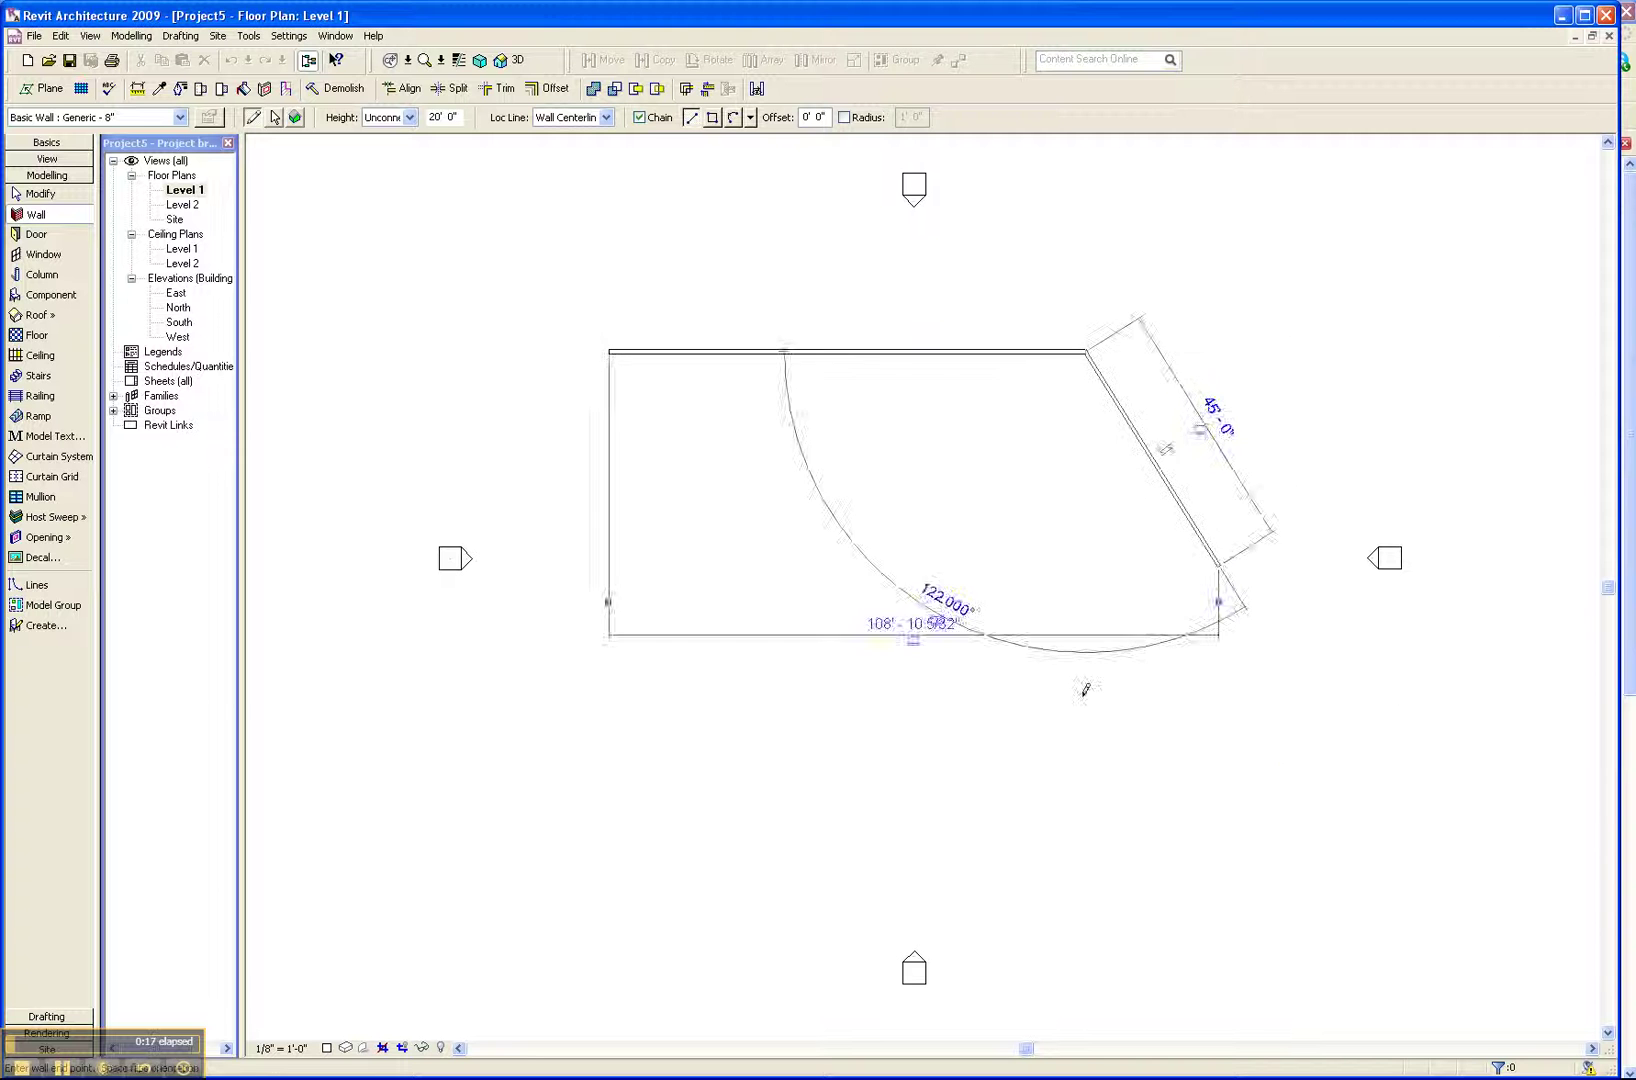
left_click(943, 779)
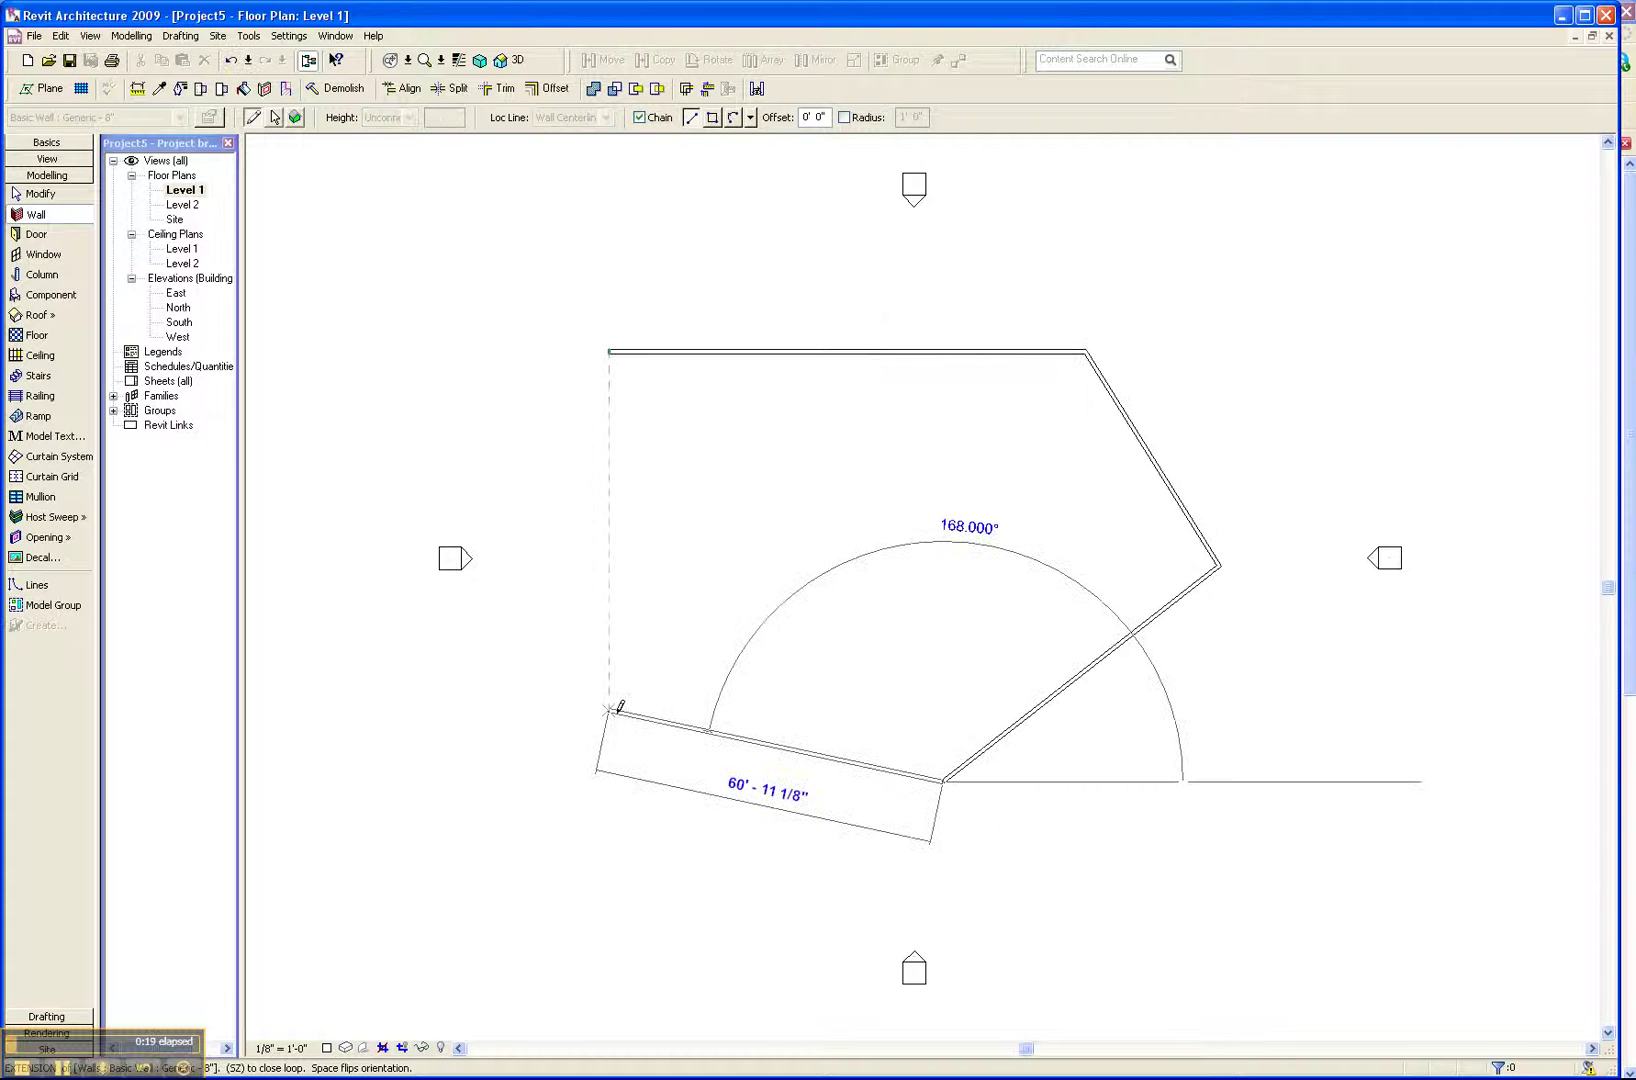
left_click(609, 710)
left_click(609, 351)
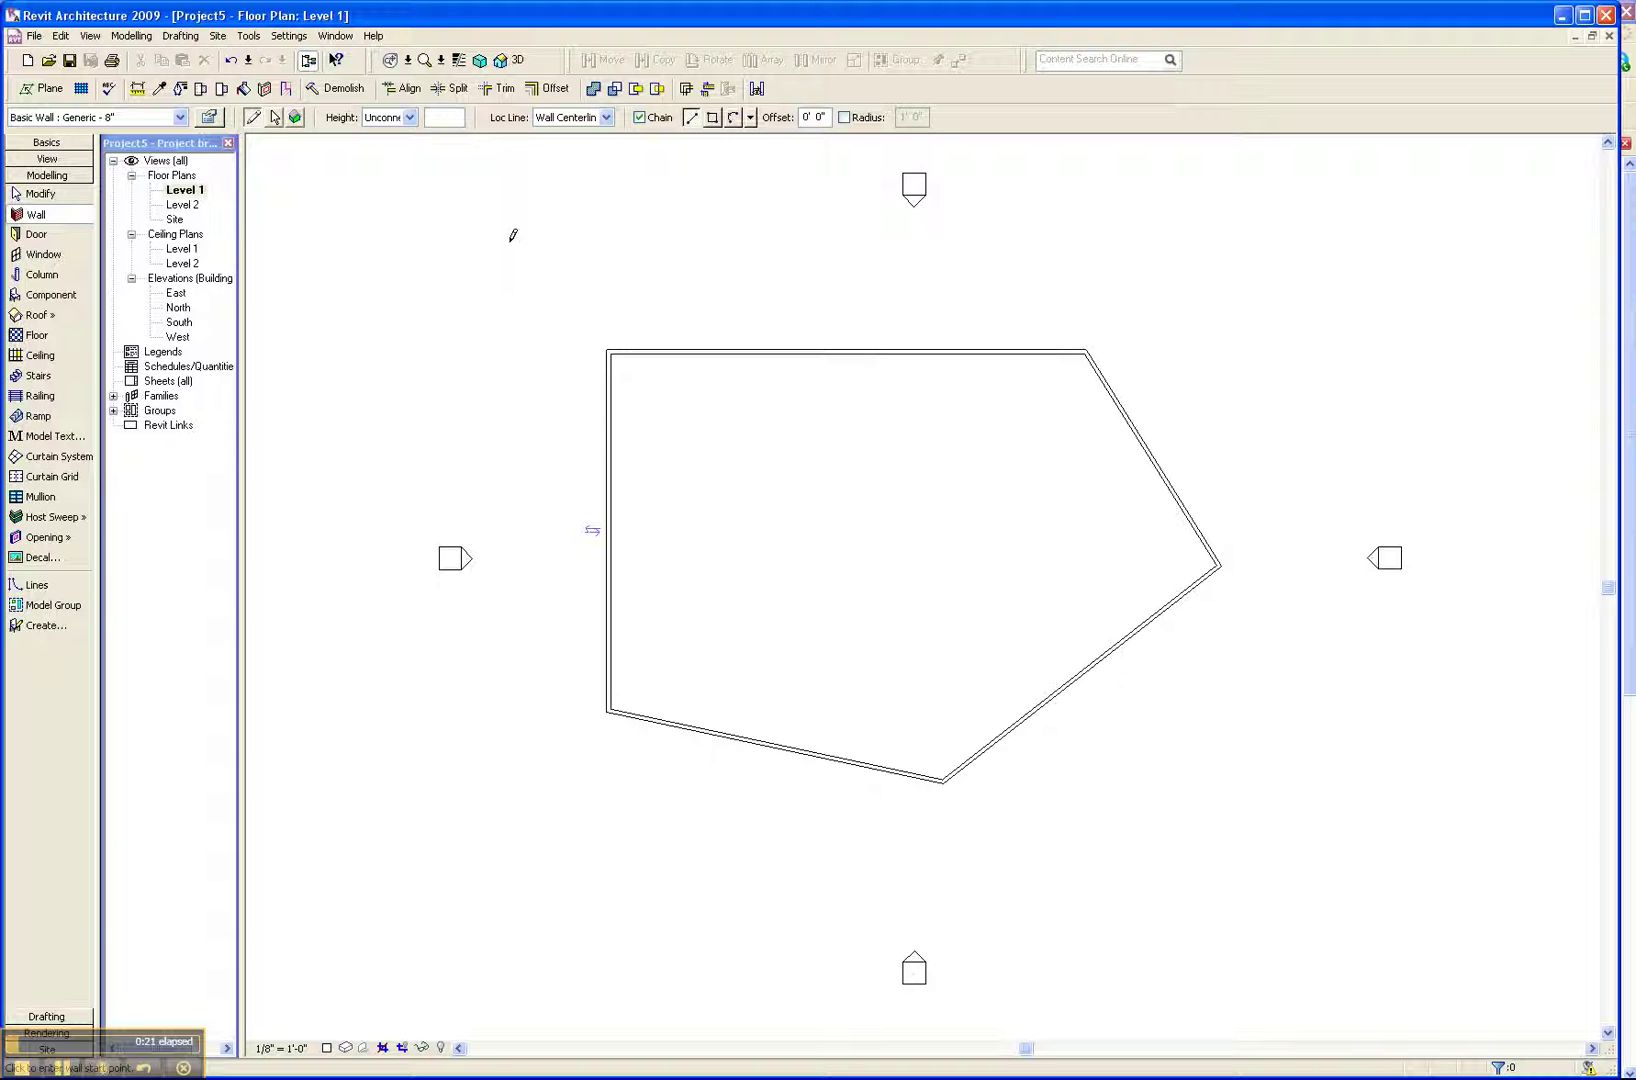
Create the default {3D} view and orbit it to inspect the pentagon walls
left_click(90, 35)
mouse_move(180, 55)
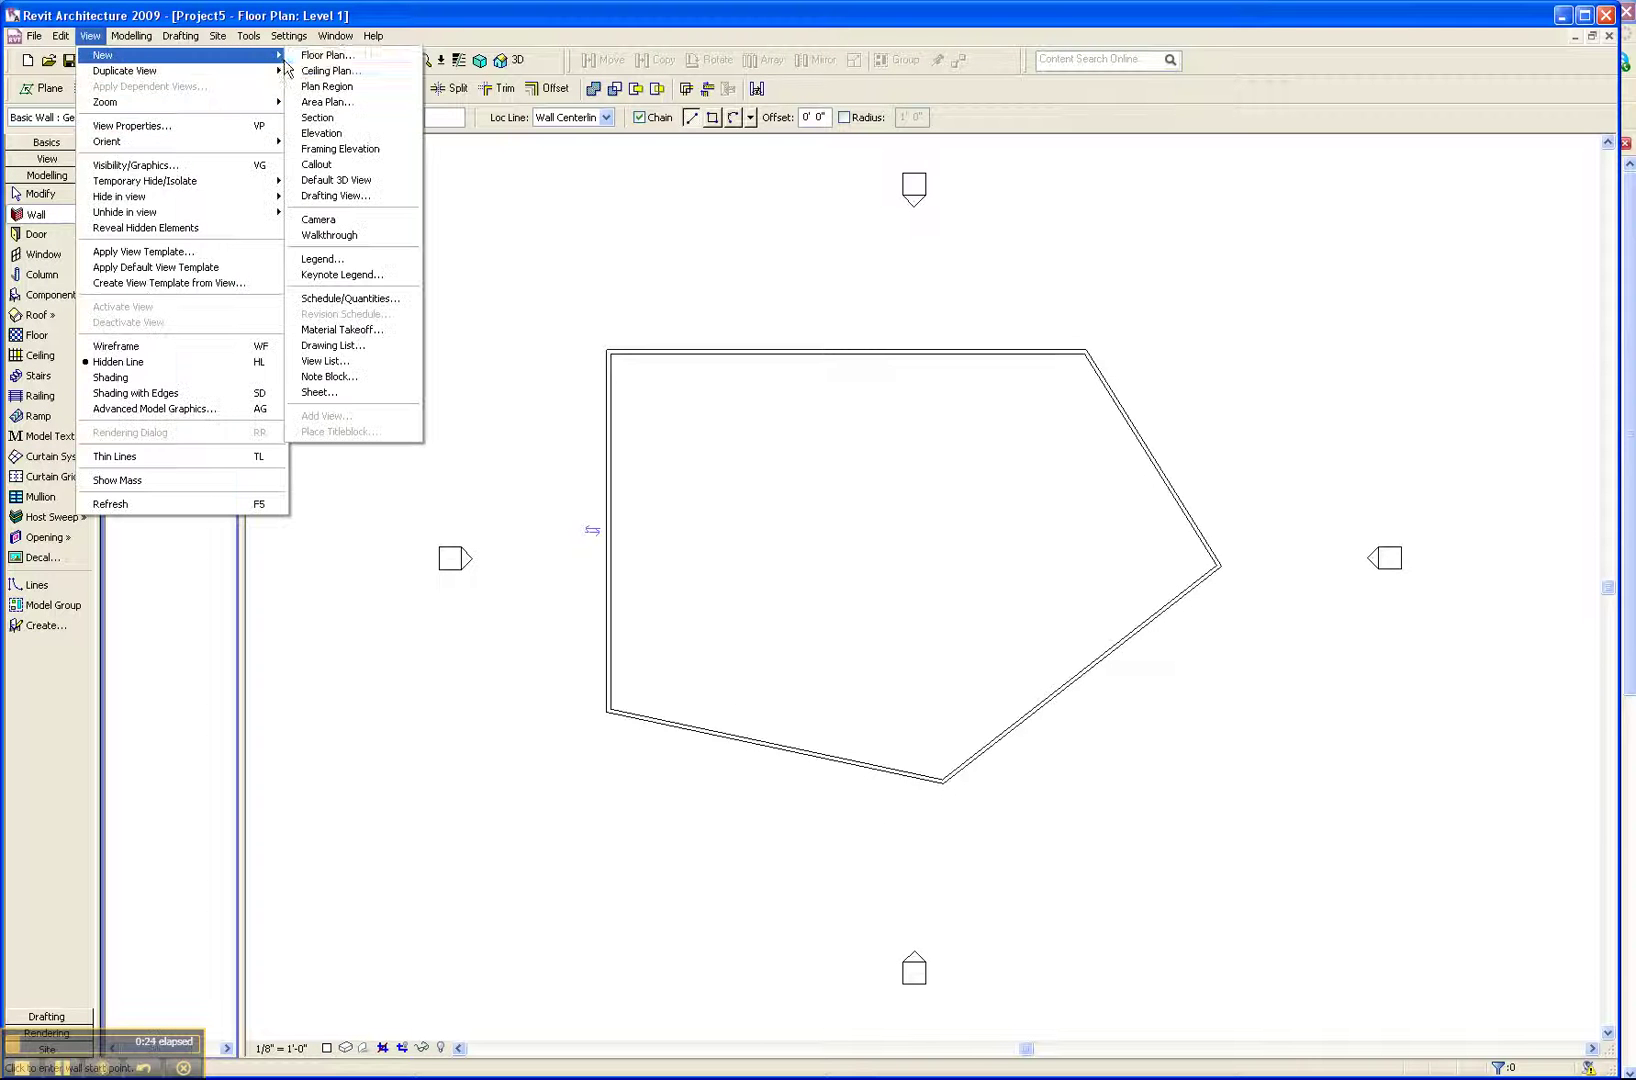
left_click(333, 185)
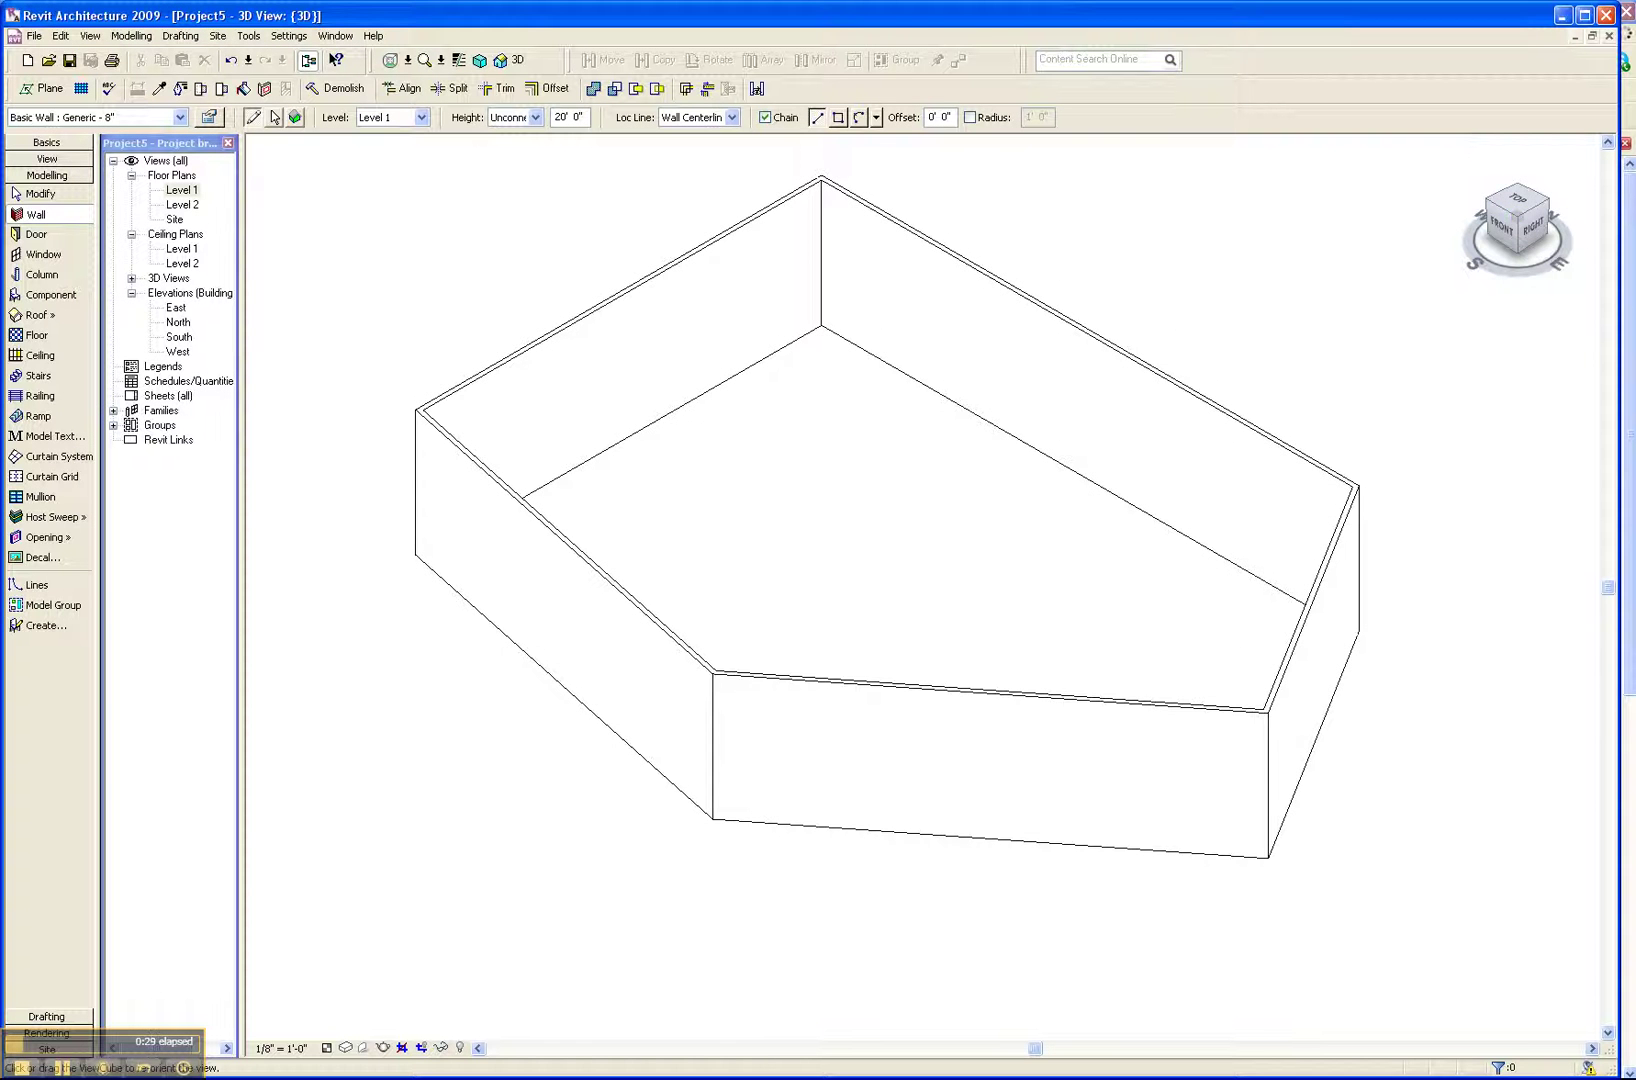
mouse_move(1517, 225)
left_mouse_down()
mouse_move(1560, 235)
mouse_move(1517, 225)
left_mouse_up()
Sketch an 18-riser stair run inside the pentagon on the Level 1 floor plan
double_click(181, 190)
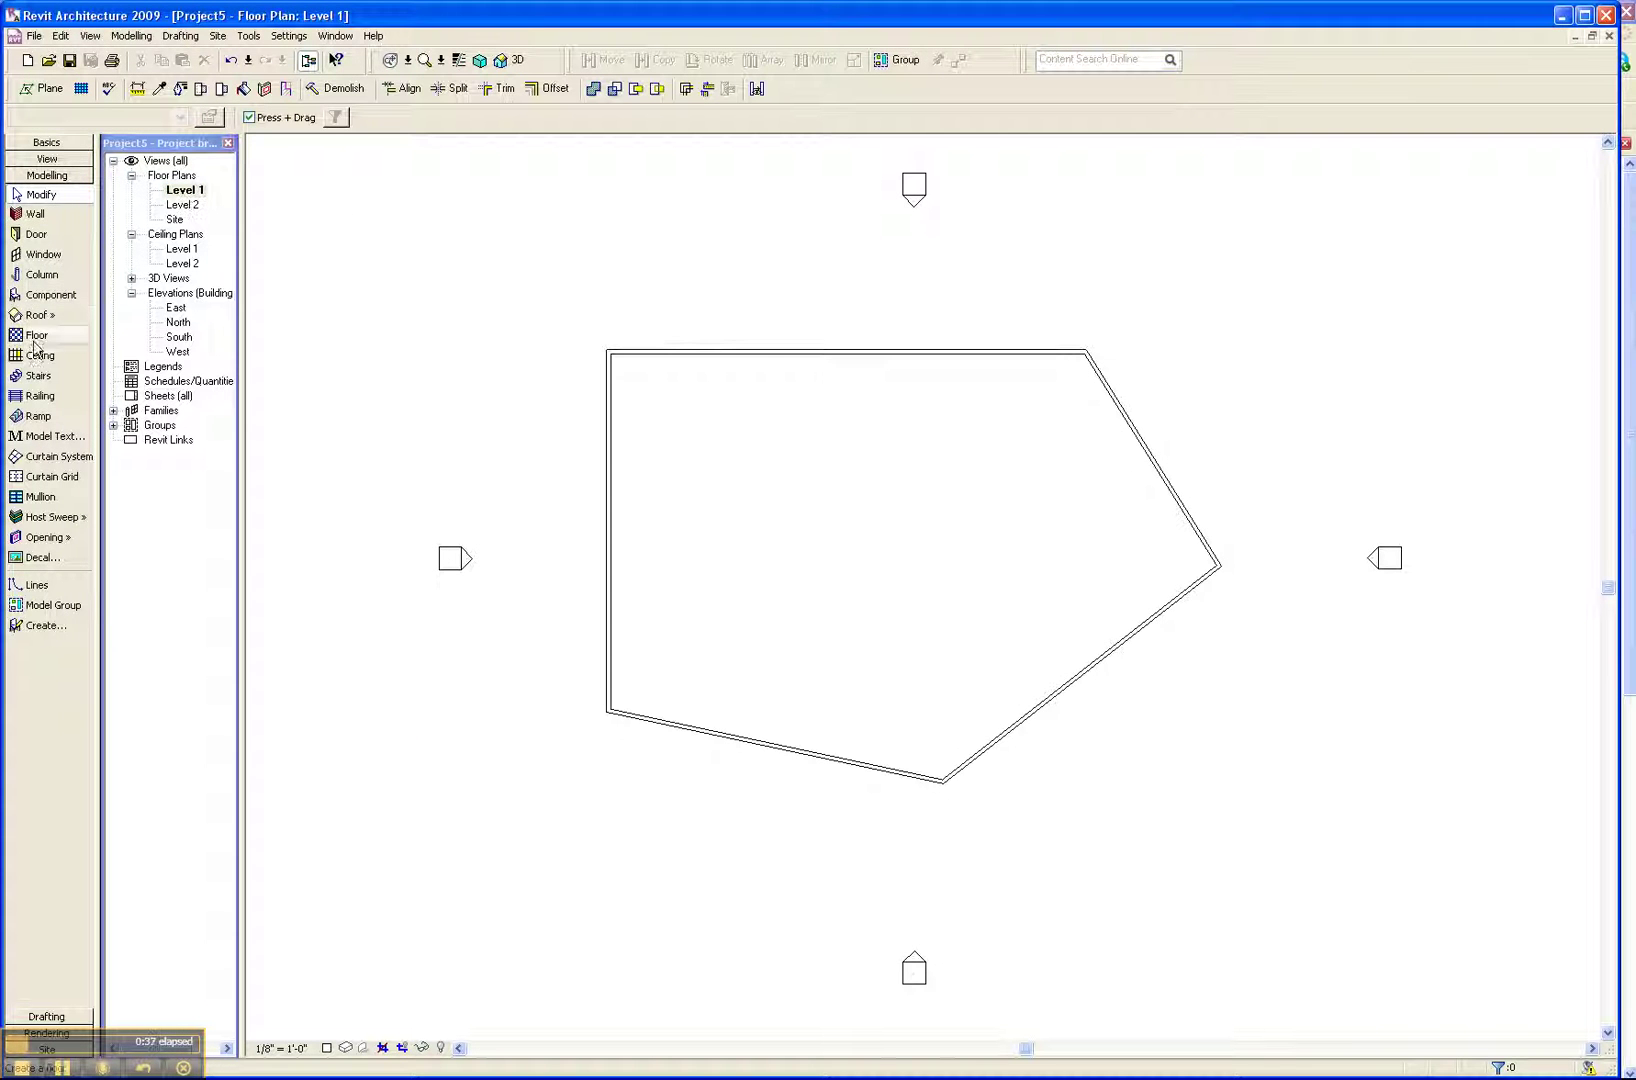
left_click(33, 383)
left_click(741, 533)
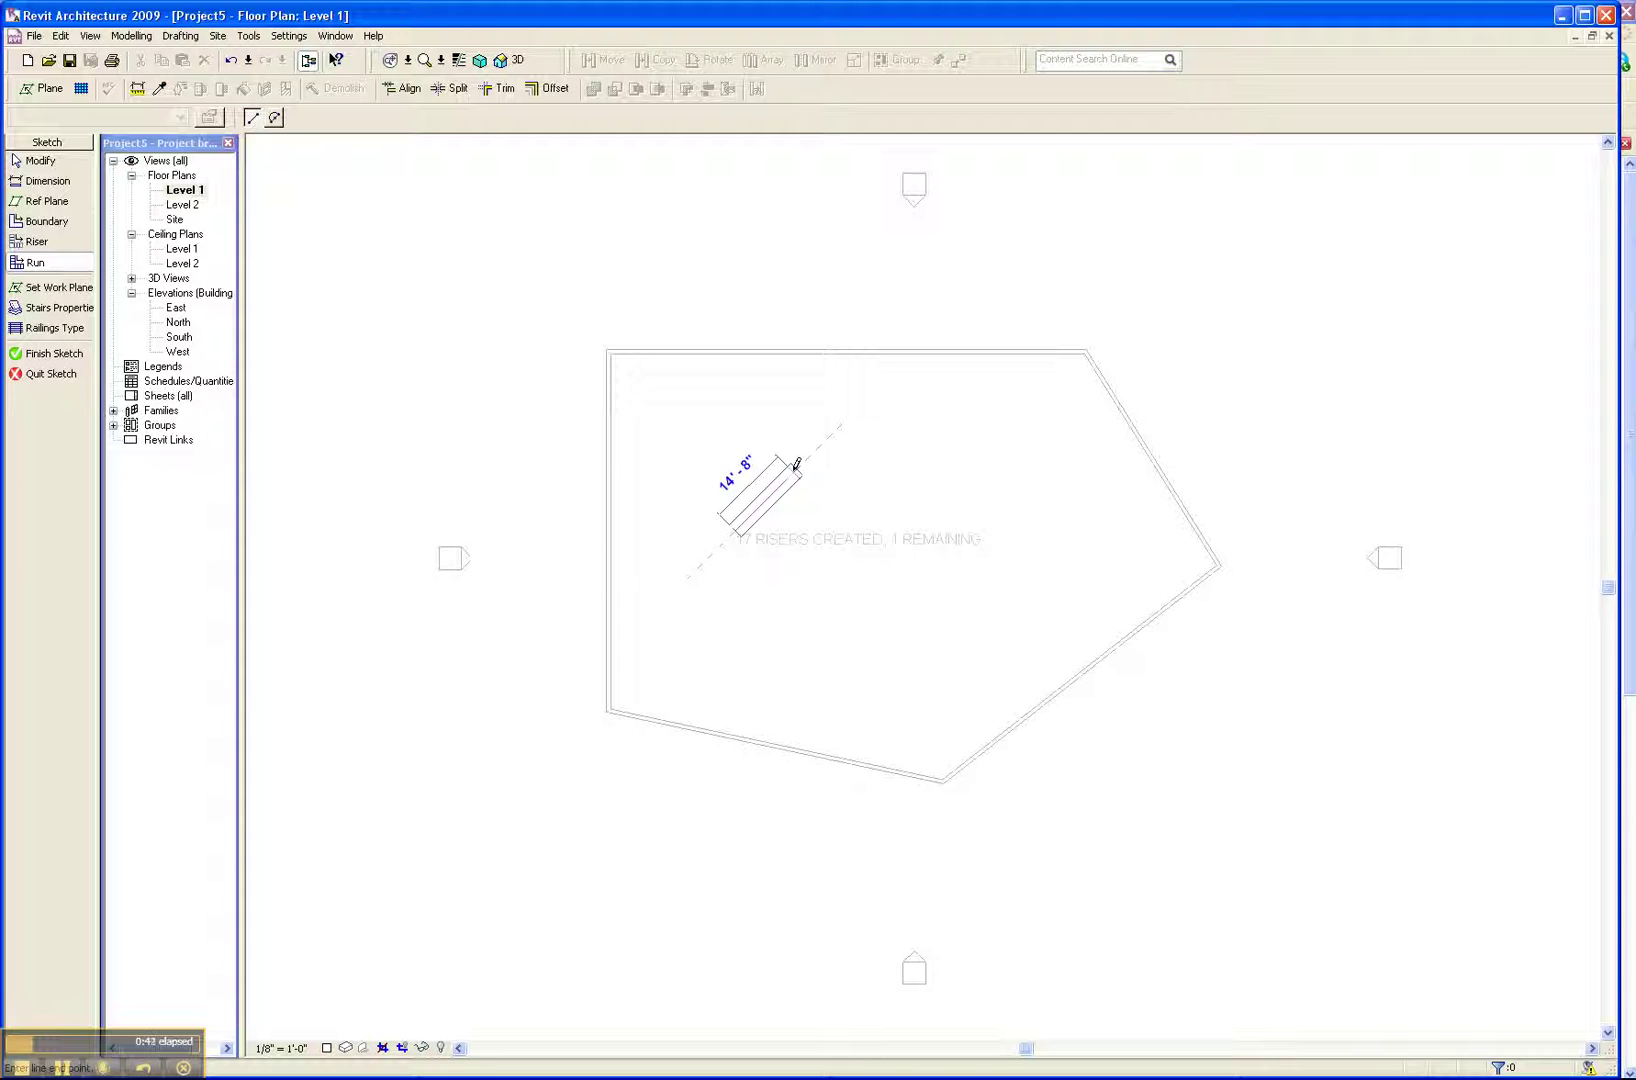
left_click(799, 464)
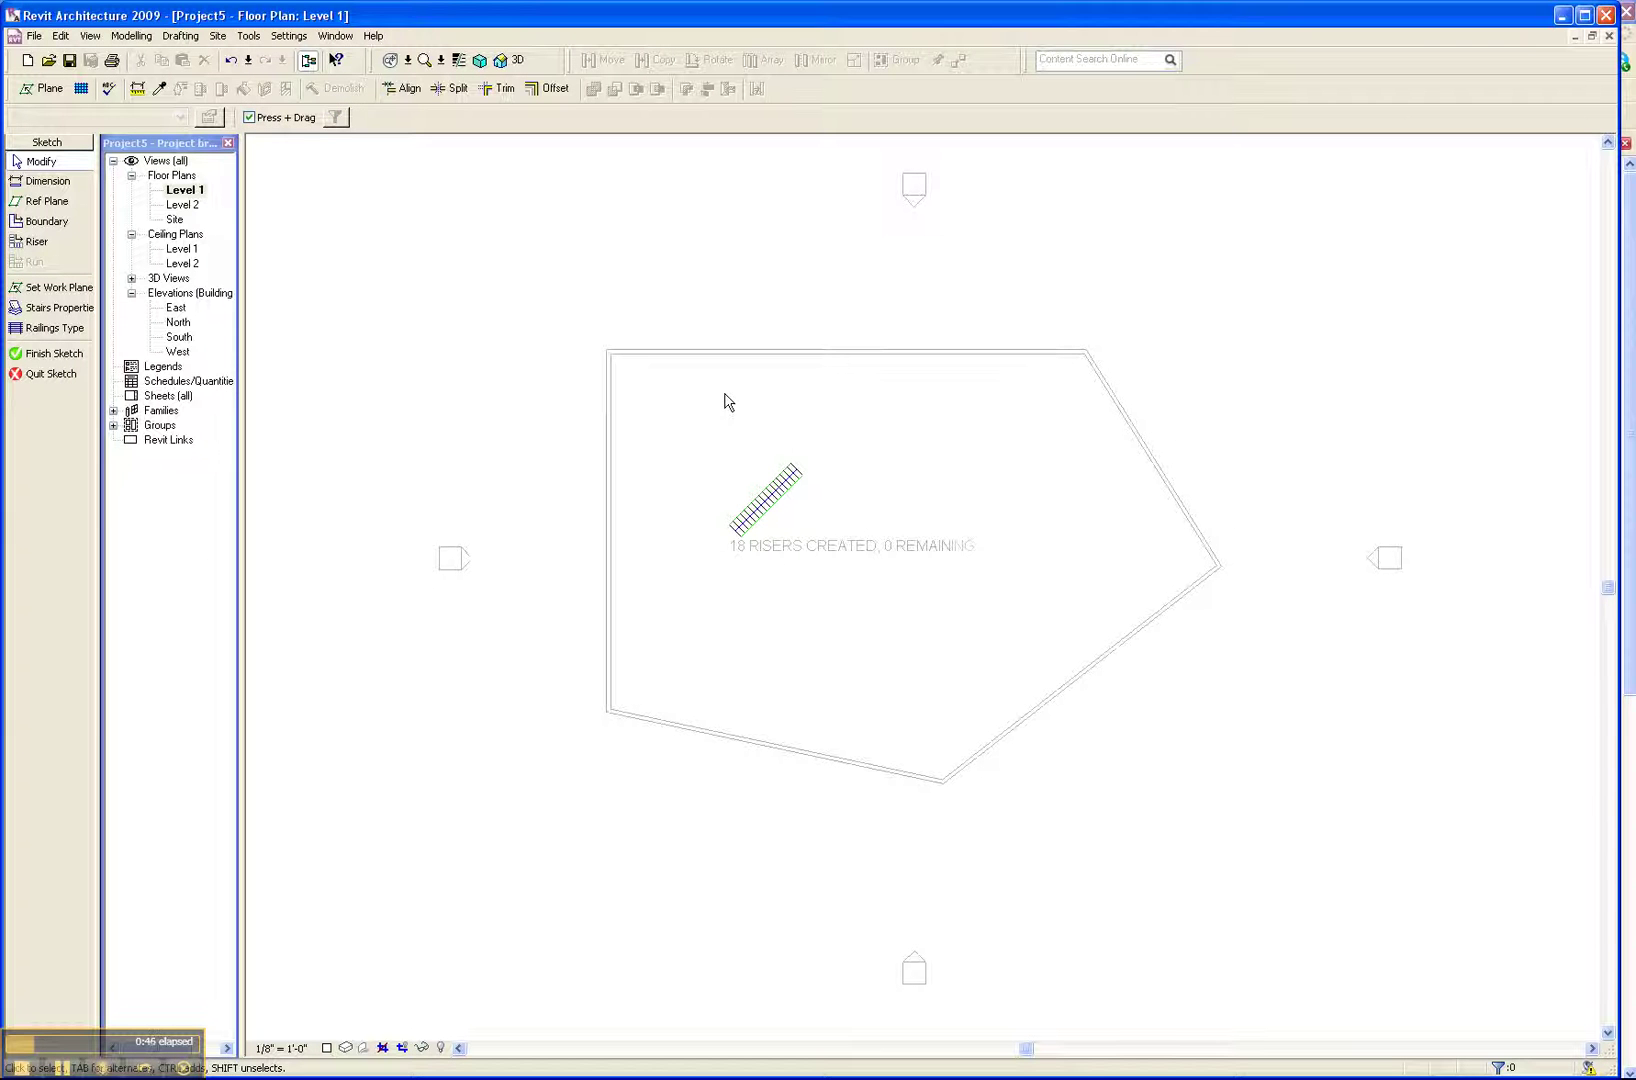
Set the stair type to Monolithic Stair and its railing type to None
left_click(60, 308)
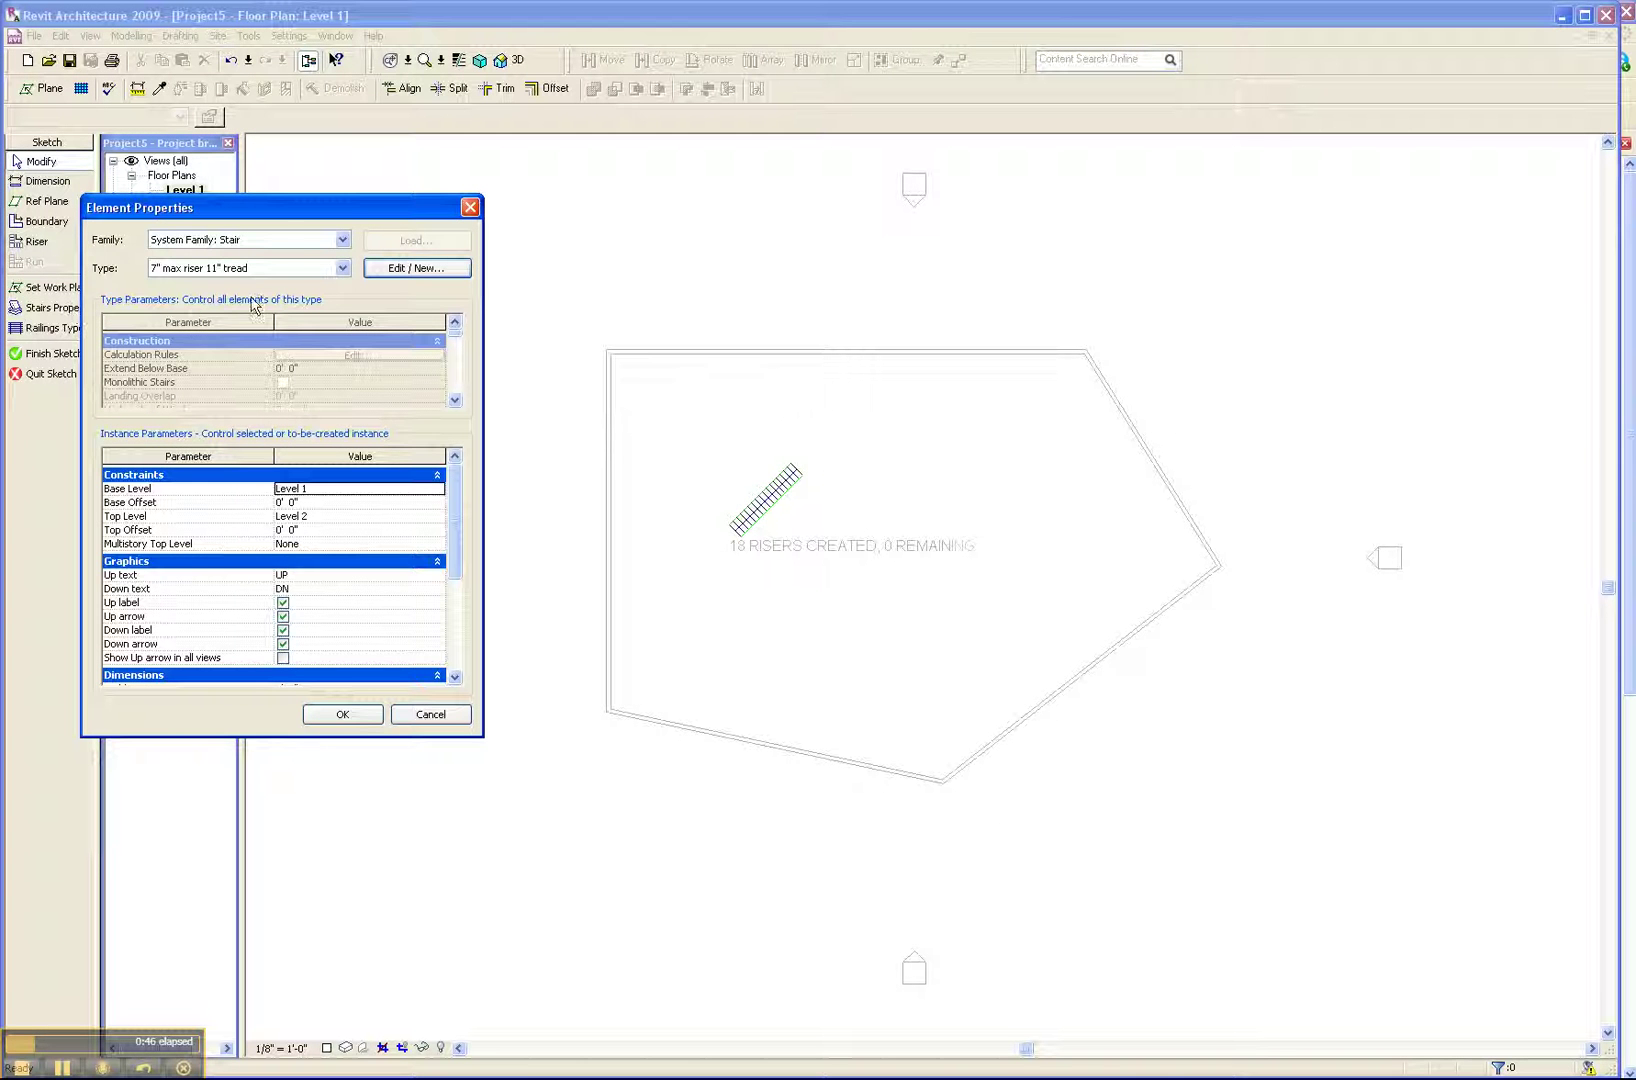
left_click(307, 264)
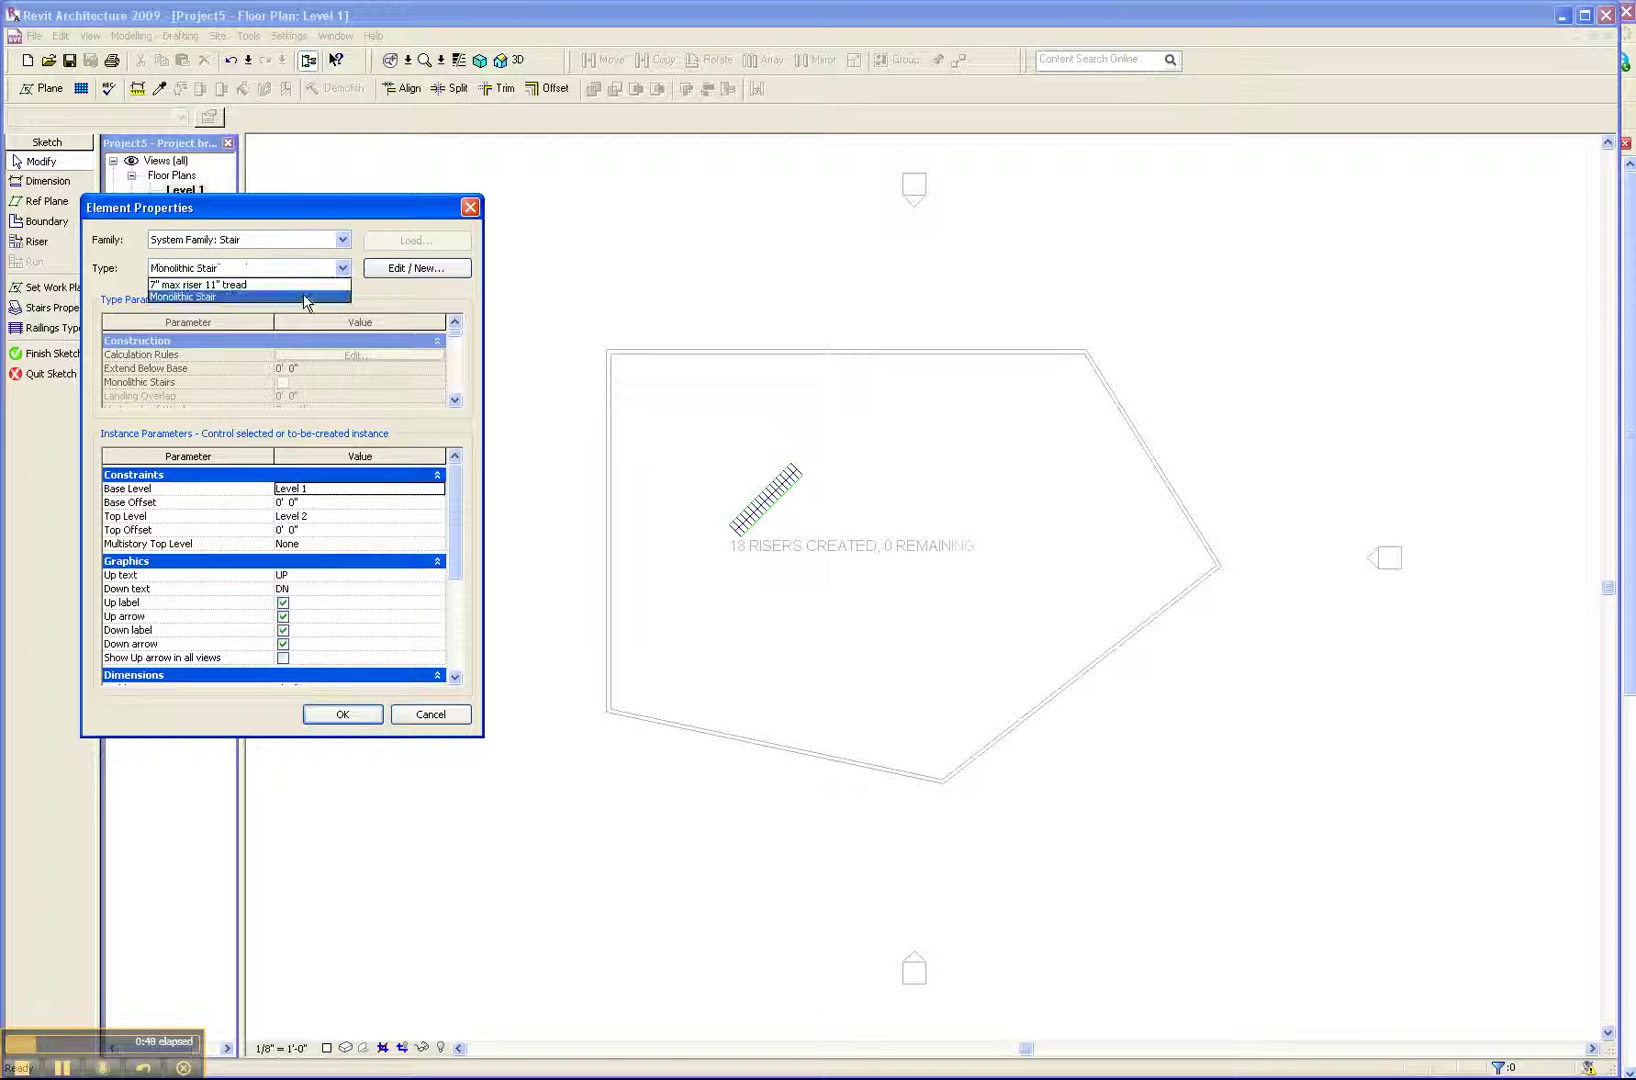
left_click(307, 300)
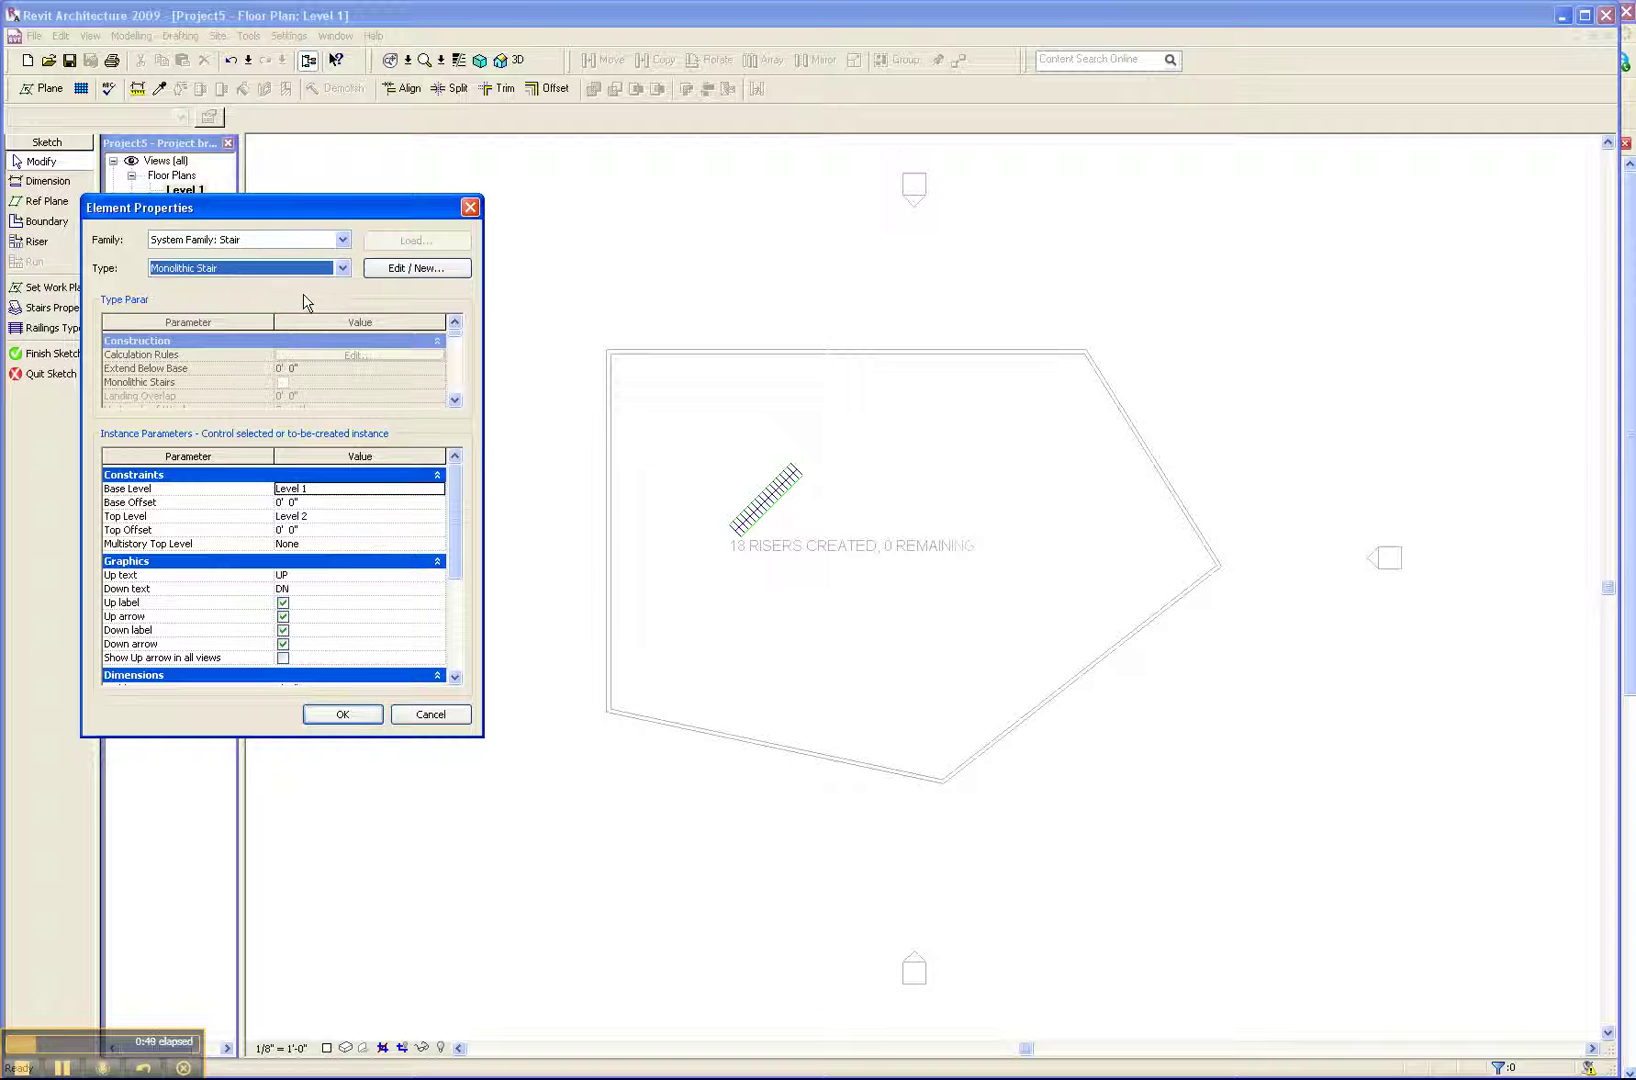
left_click(343, 714)
left_click(44, 330)
left_click(865, 540)
left_click(854, 613)
left_click(800, 567)
Finish the stair sketch and dismiss the riser count warning
left_click(54, 353)
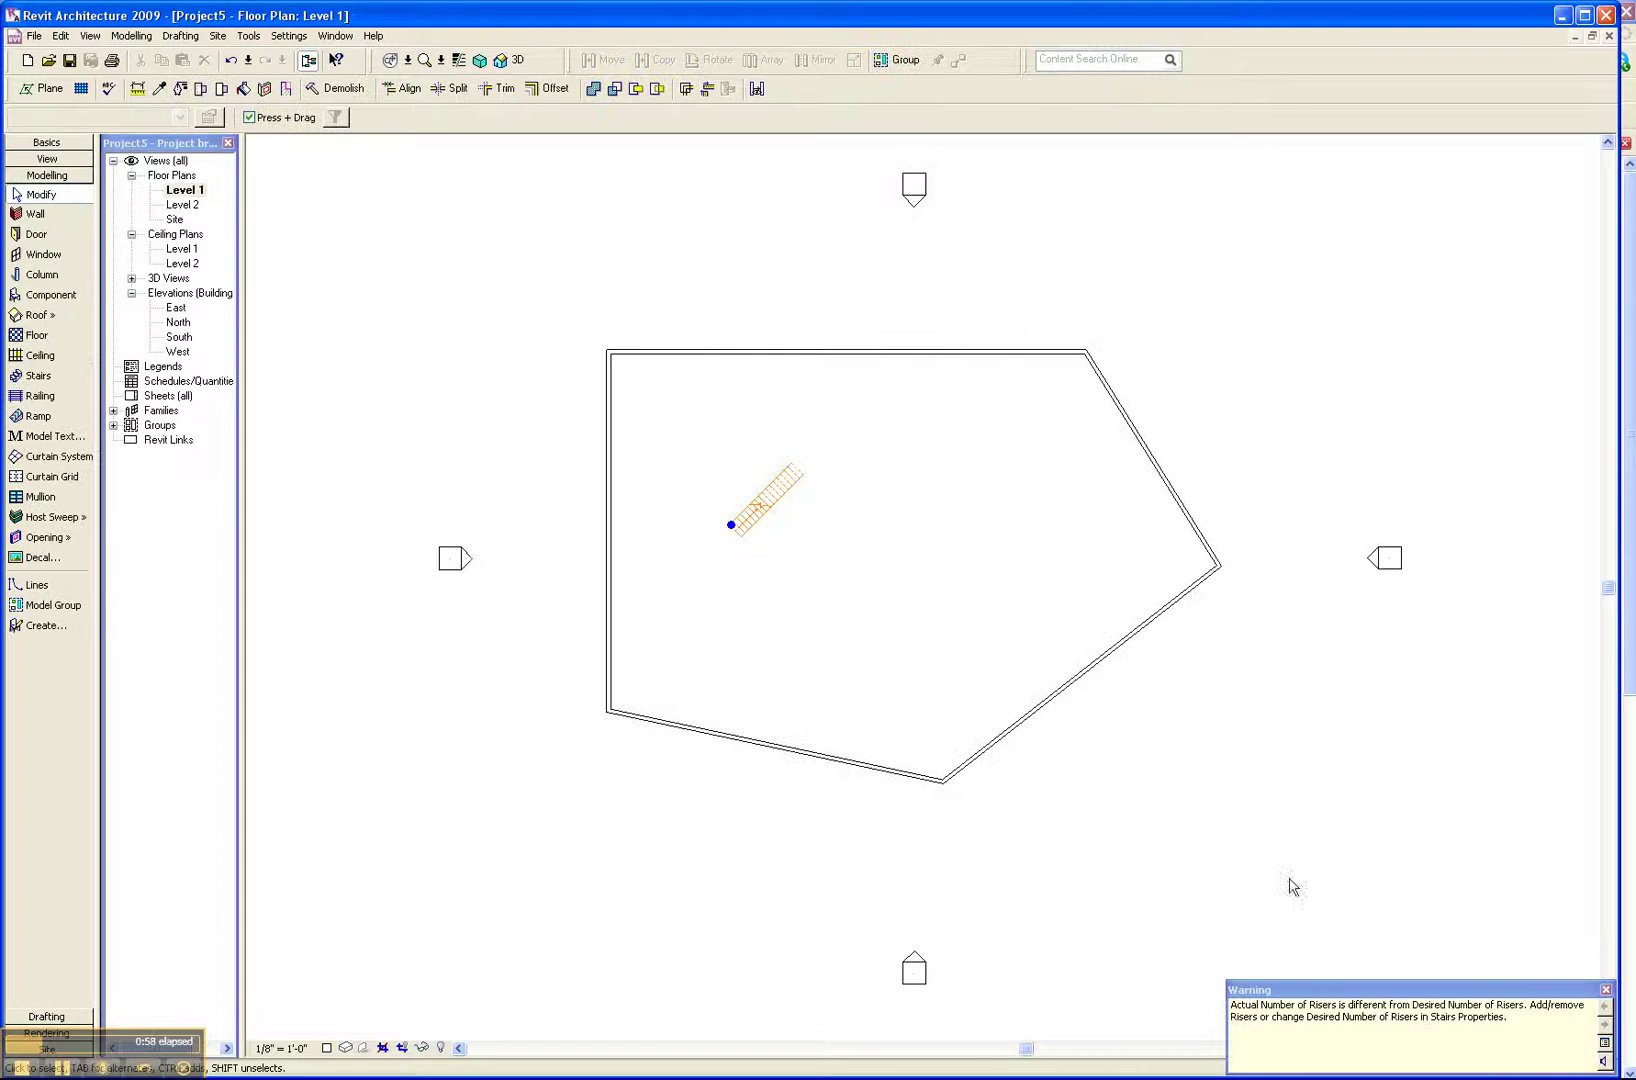
left_click(1606, 989)
left_click(717, 423)
Place a Single-Flush 36" x 84" door in the east wall from the East elevation, then view it in {3D}
left_click(131, 278)
double_click(176, 293)
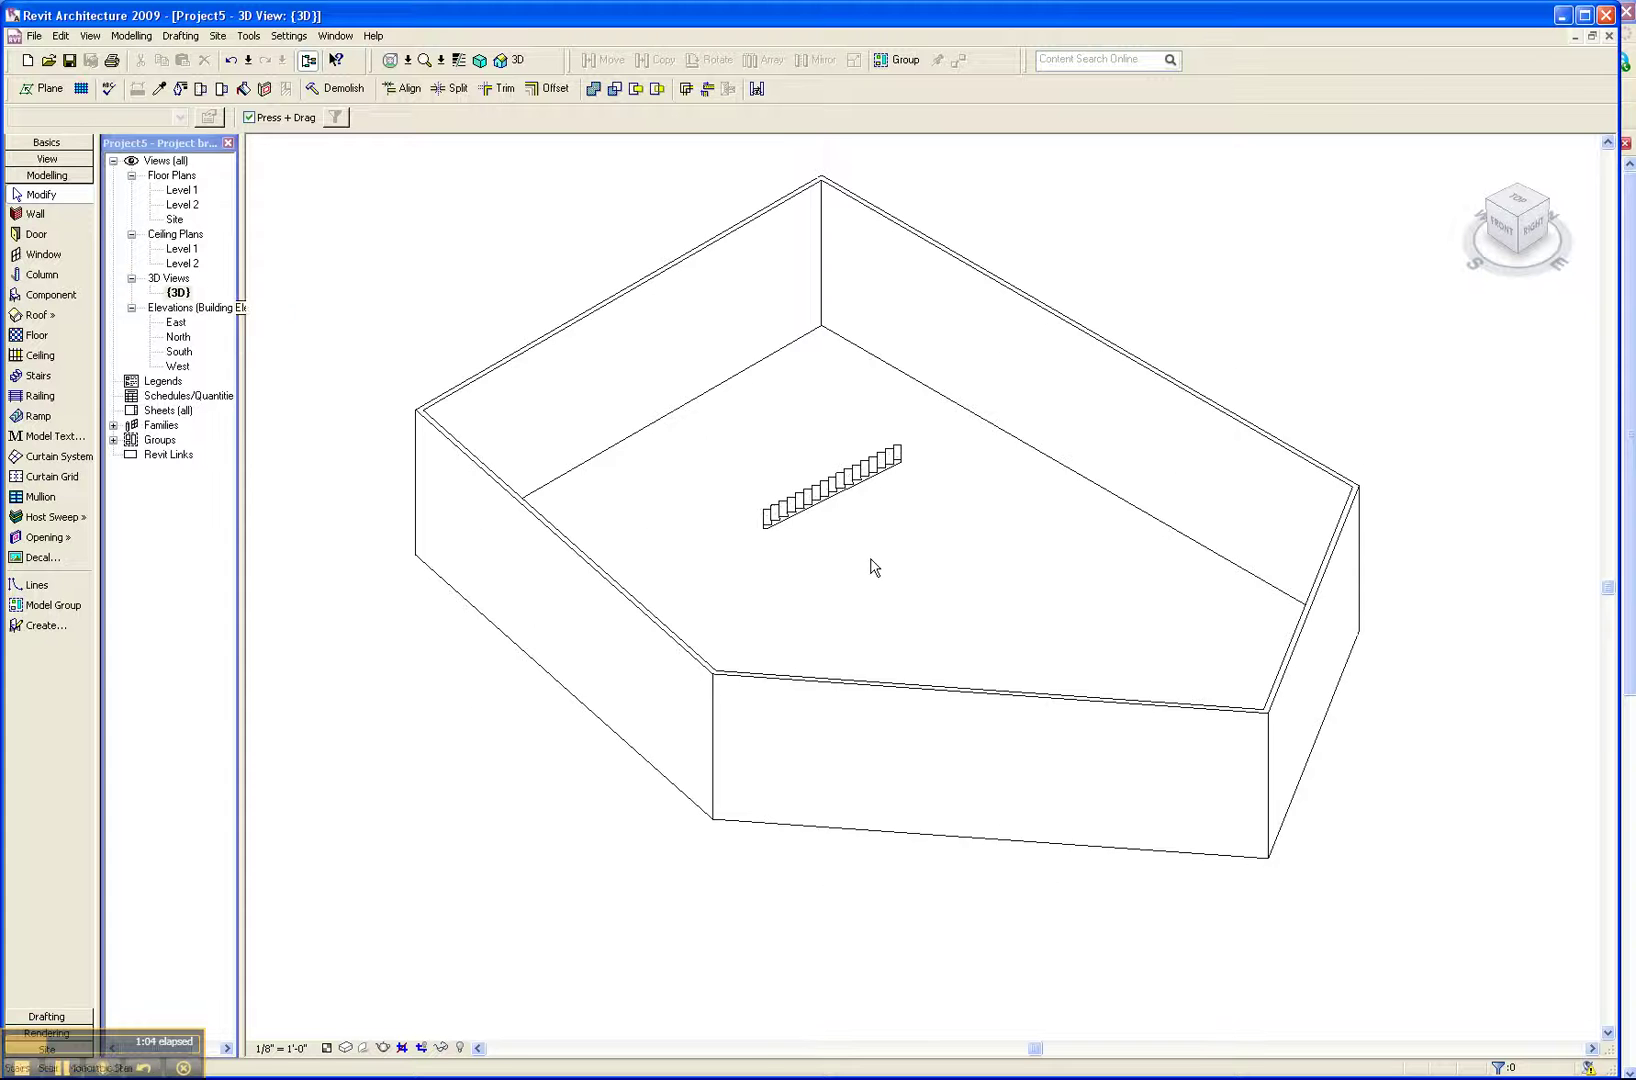
scroll(876, 526, "down", 2)
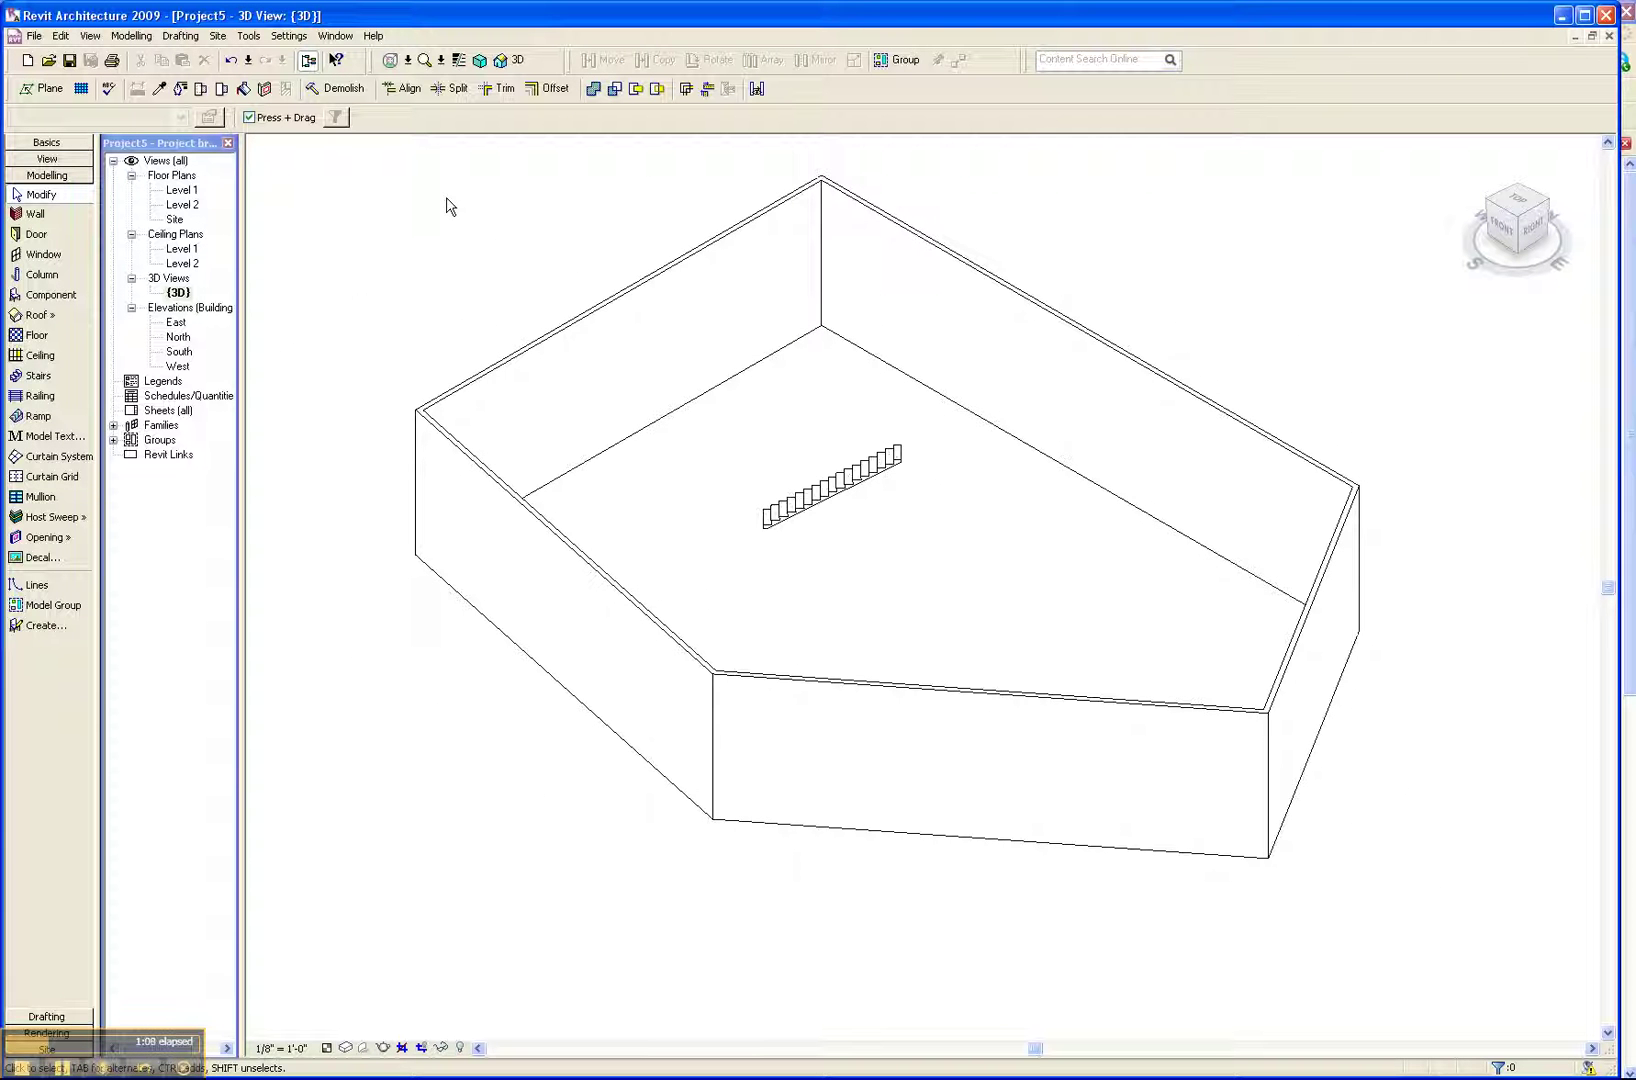
double_click(177, 323)
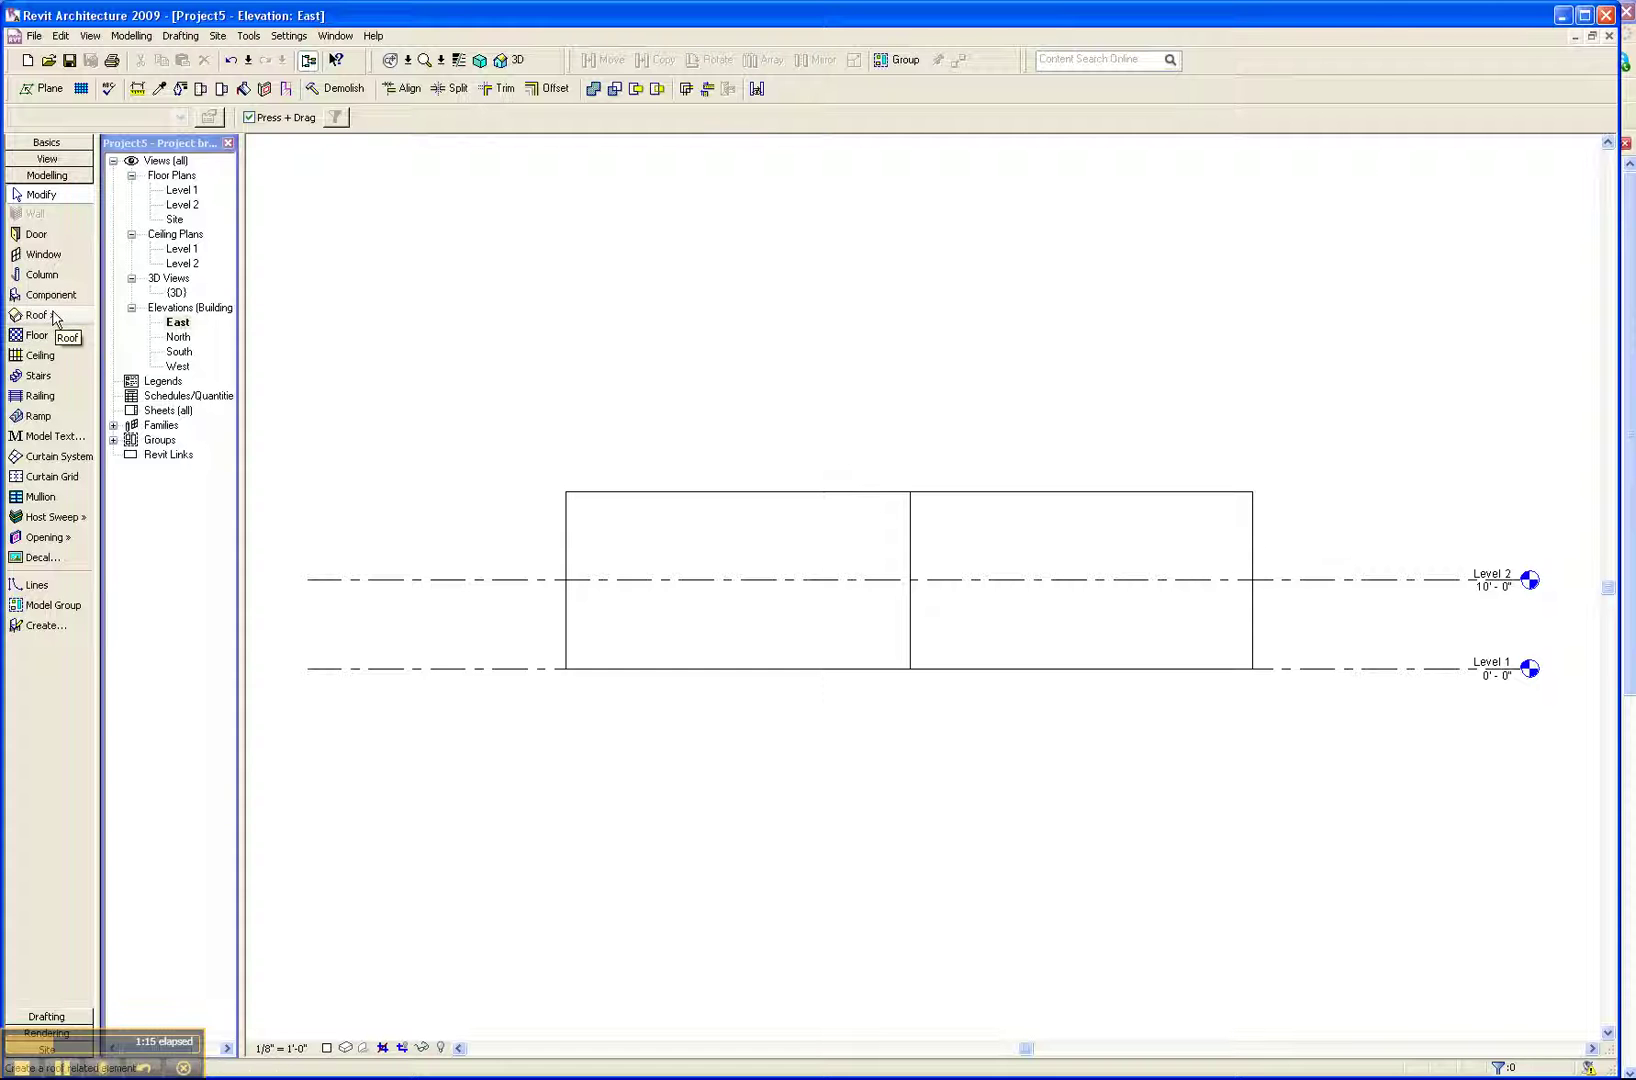
left_click(36, 234)
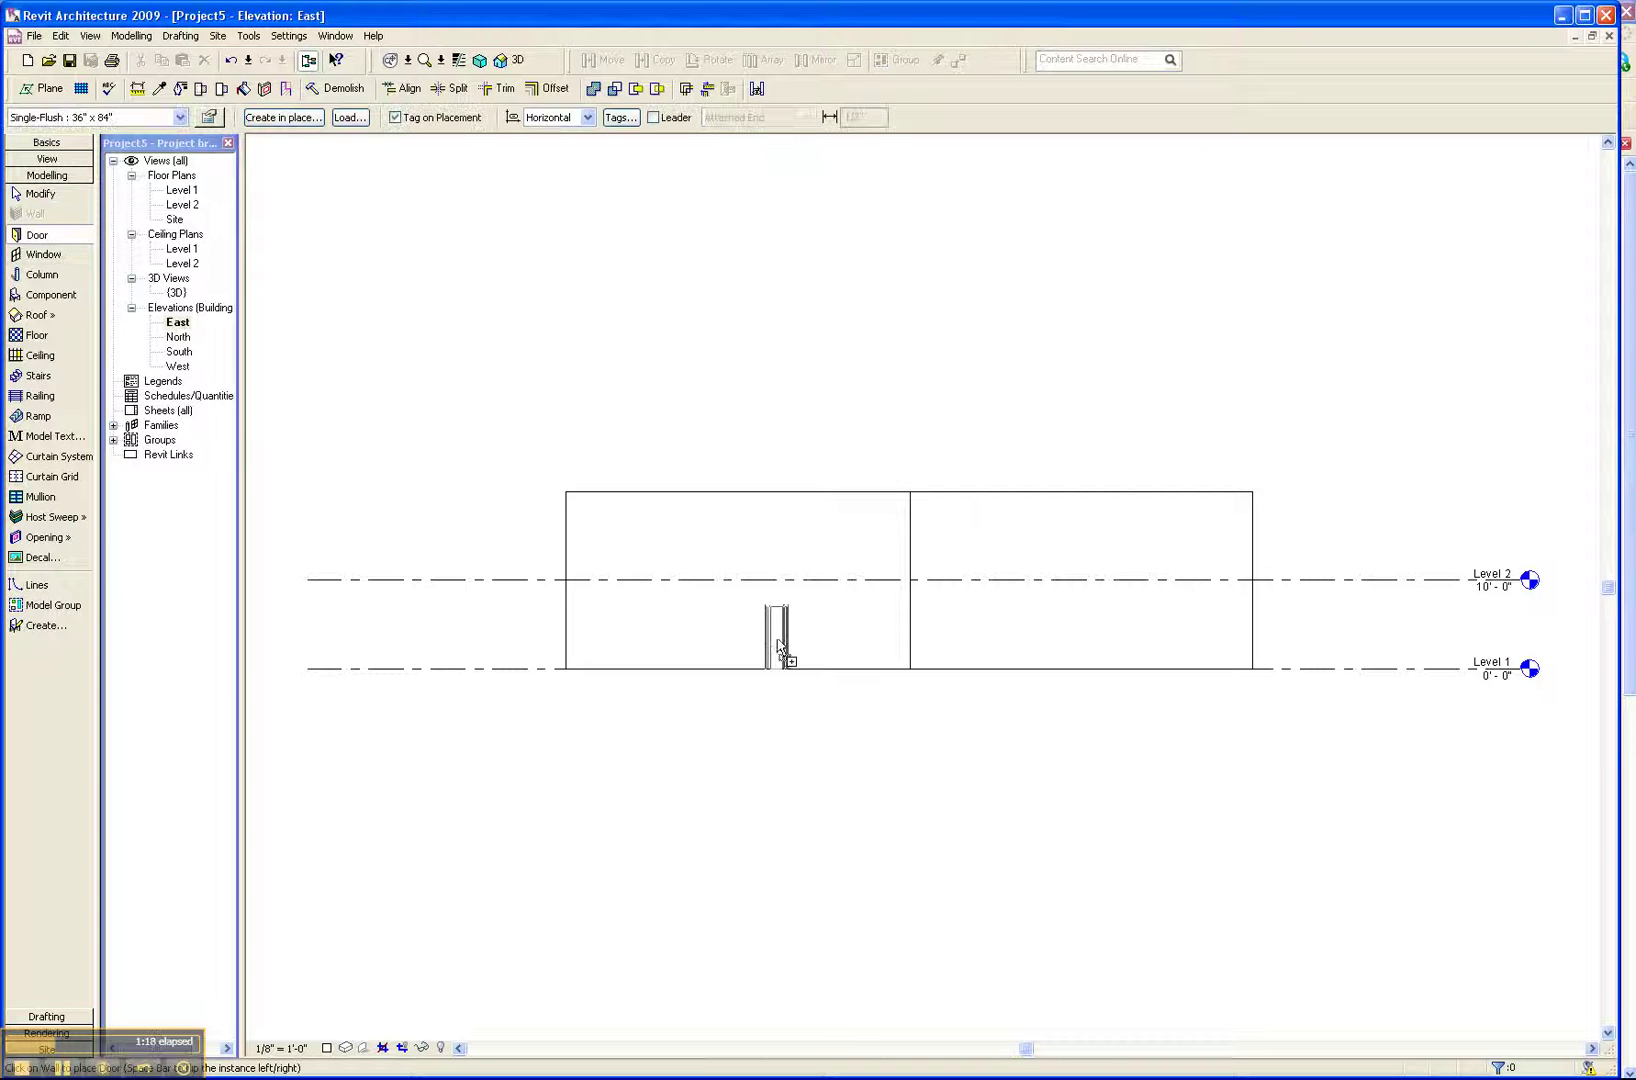
left_click(703, 650)
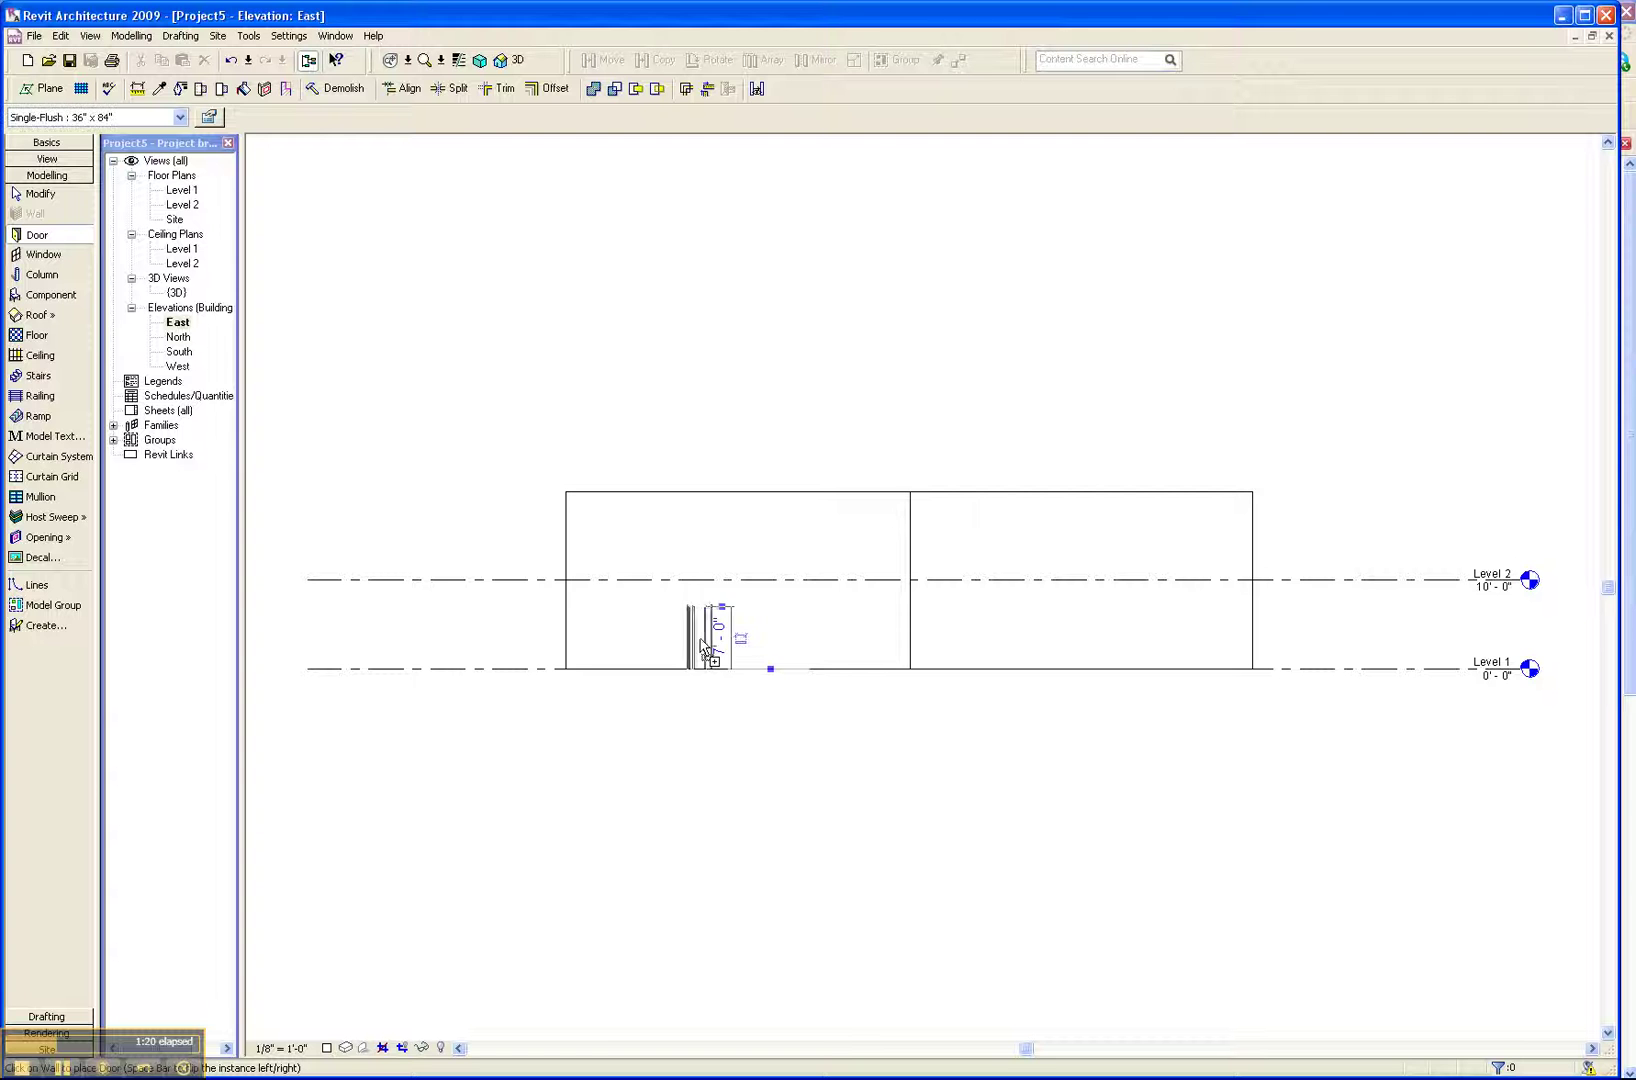
double_click(177, 292)
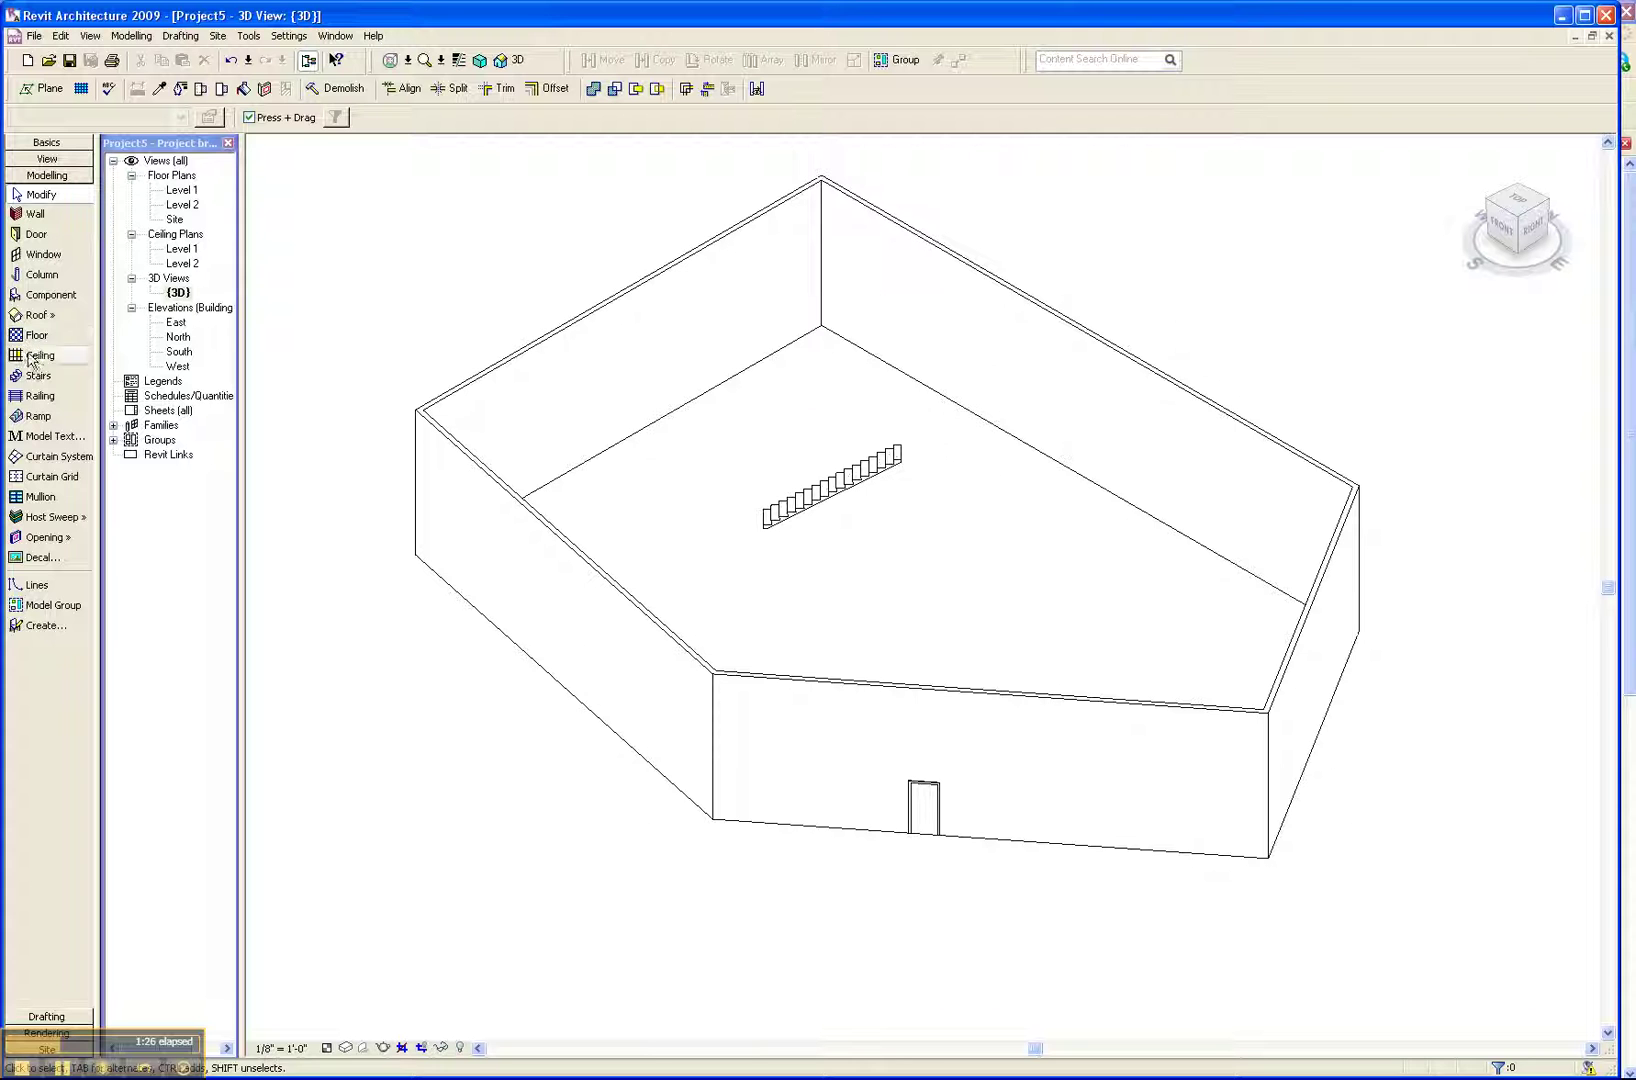
Place another door in the left wall
left_click(36, 234)
left_click(541, 609)
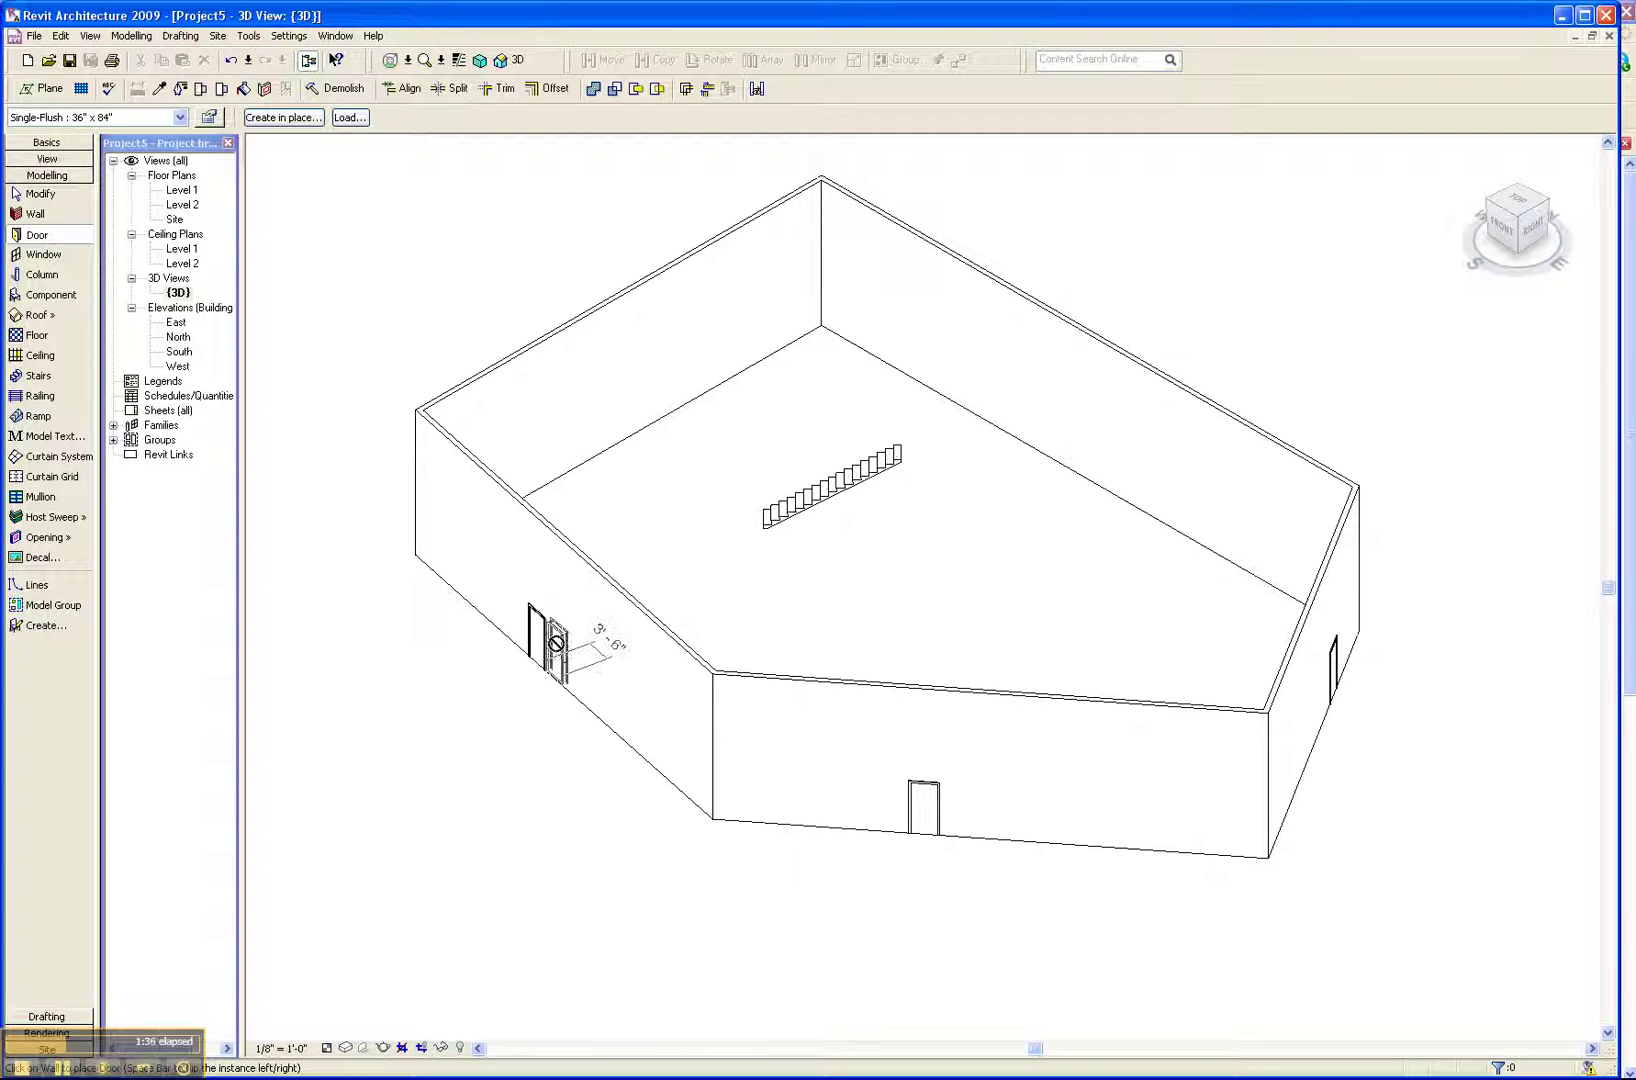
key("Escape")
Adjust the left wall's position and orbit the 3D view to see the building from below
left_click_drag(549, 650, 622, 727)
left_click_drag(563, 662, 518, 846)
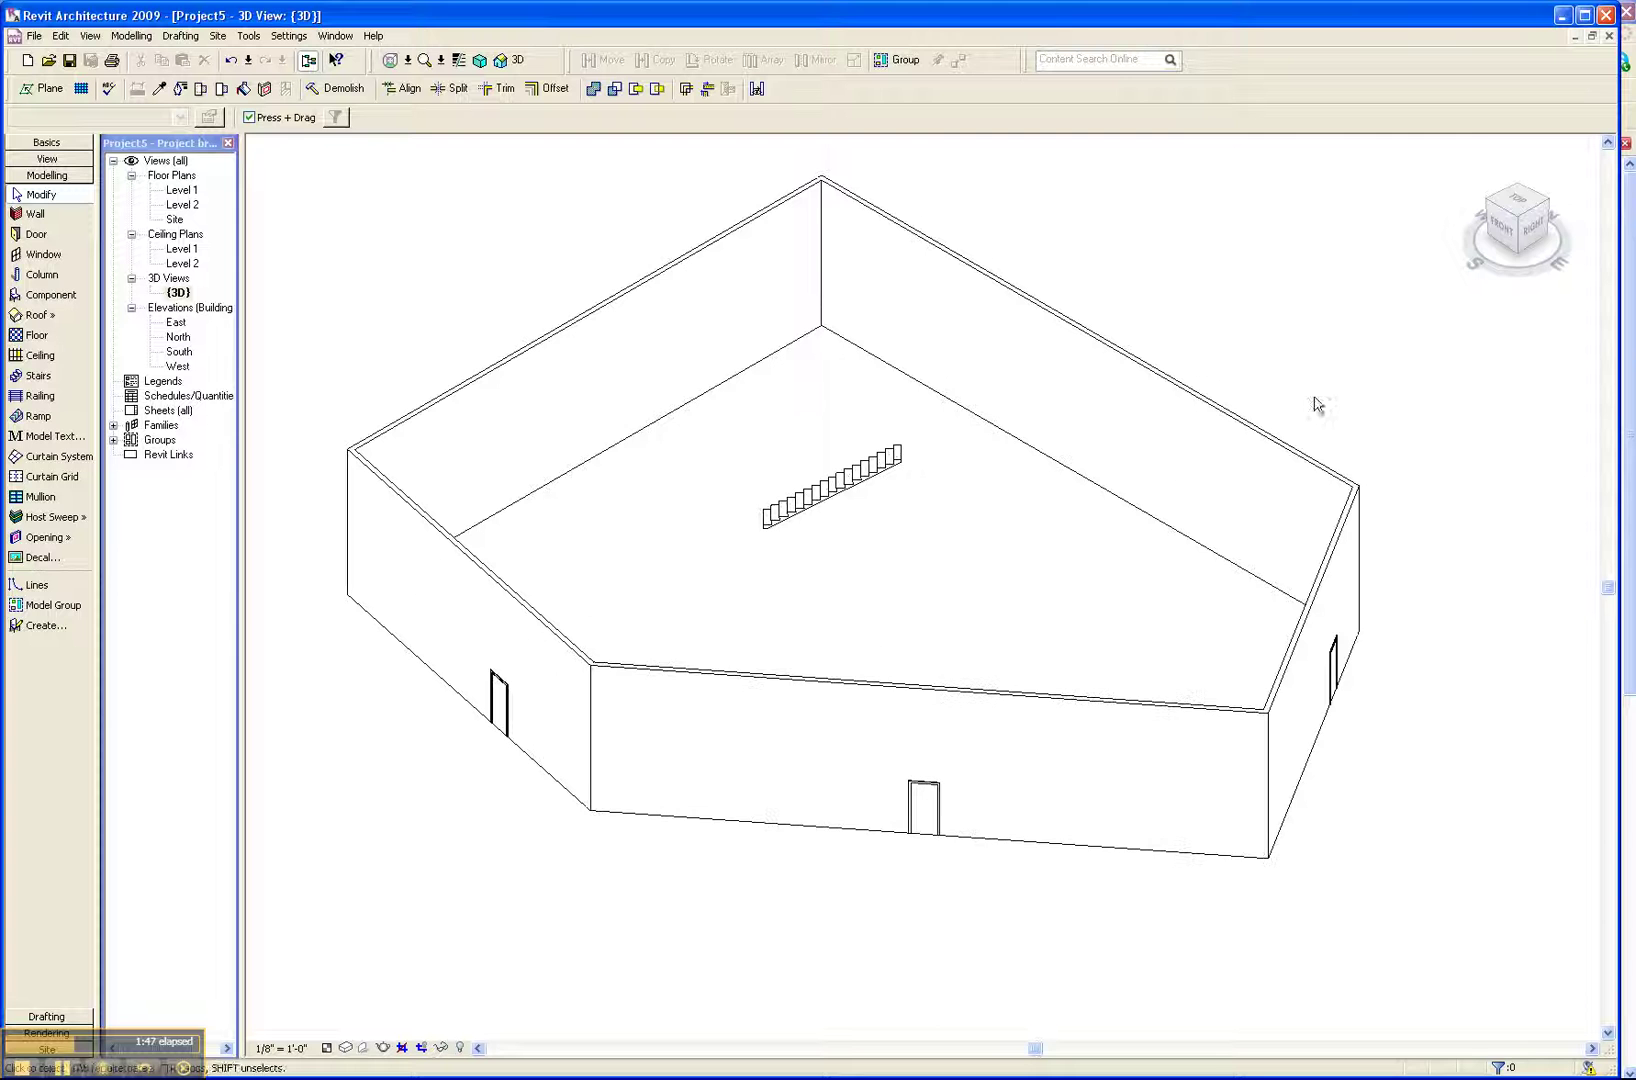
left_click_drag(1522, 222, 1522, 335)
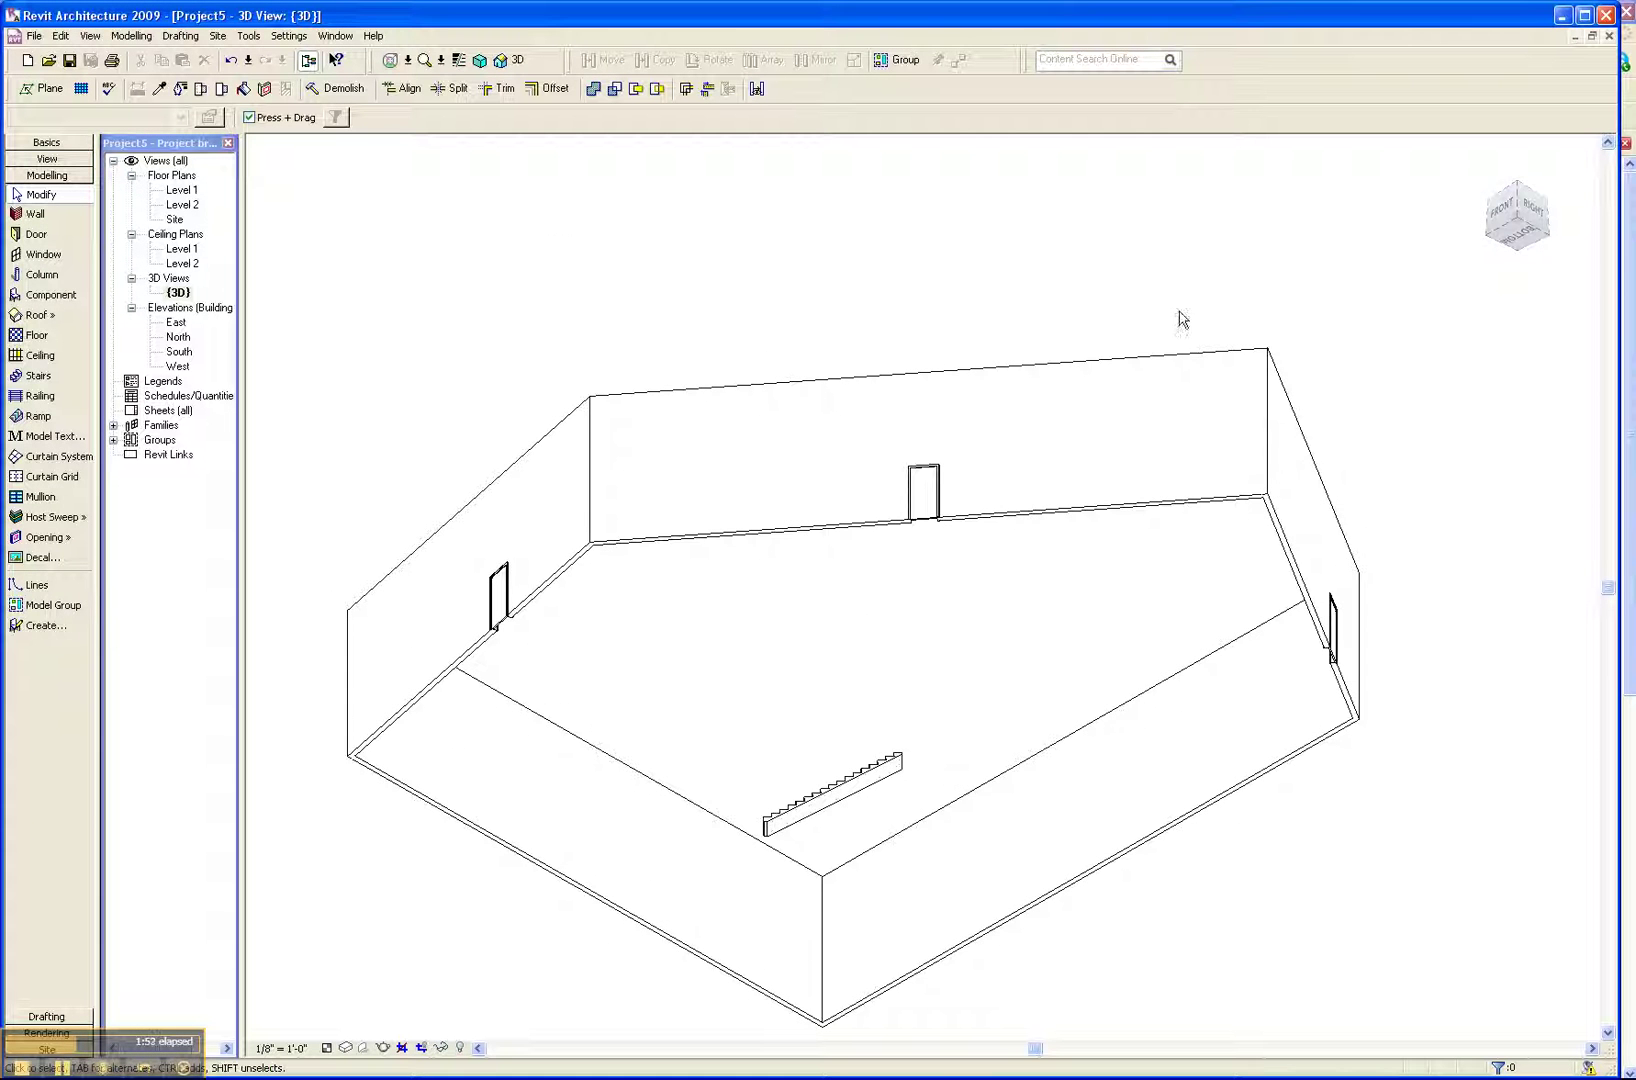
double_click(181, 192)
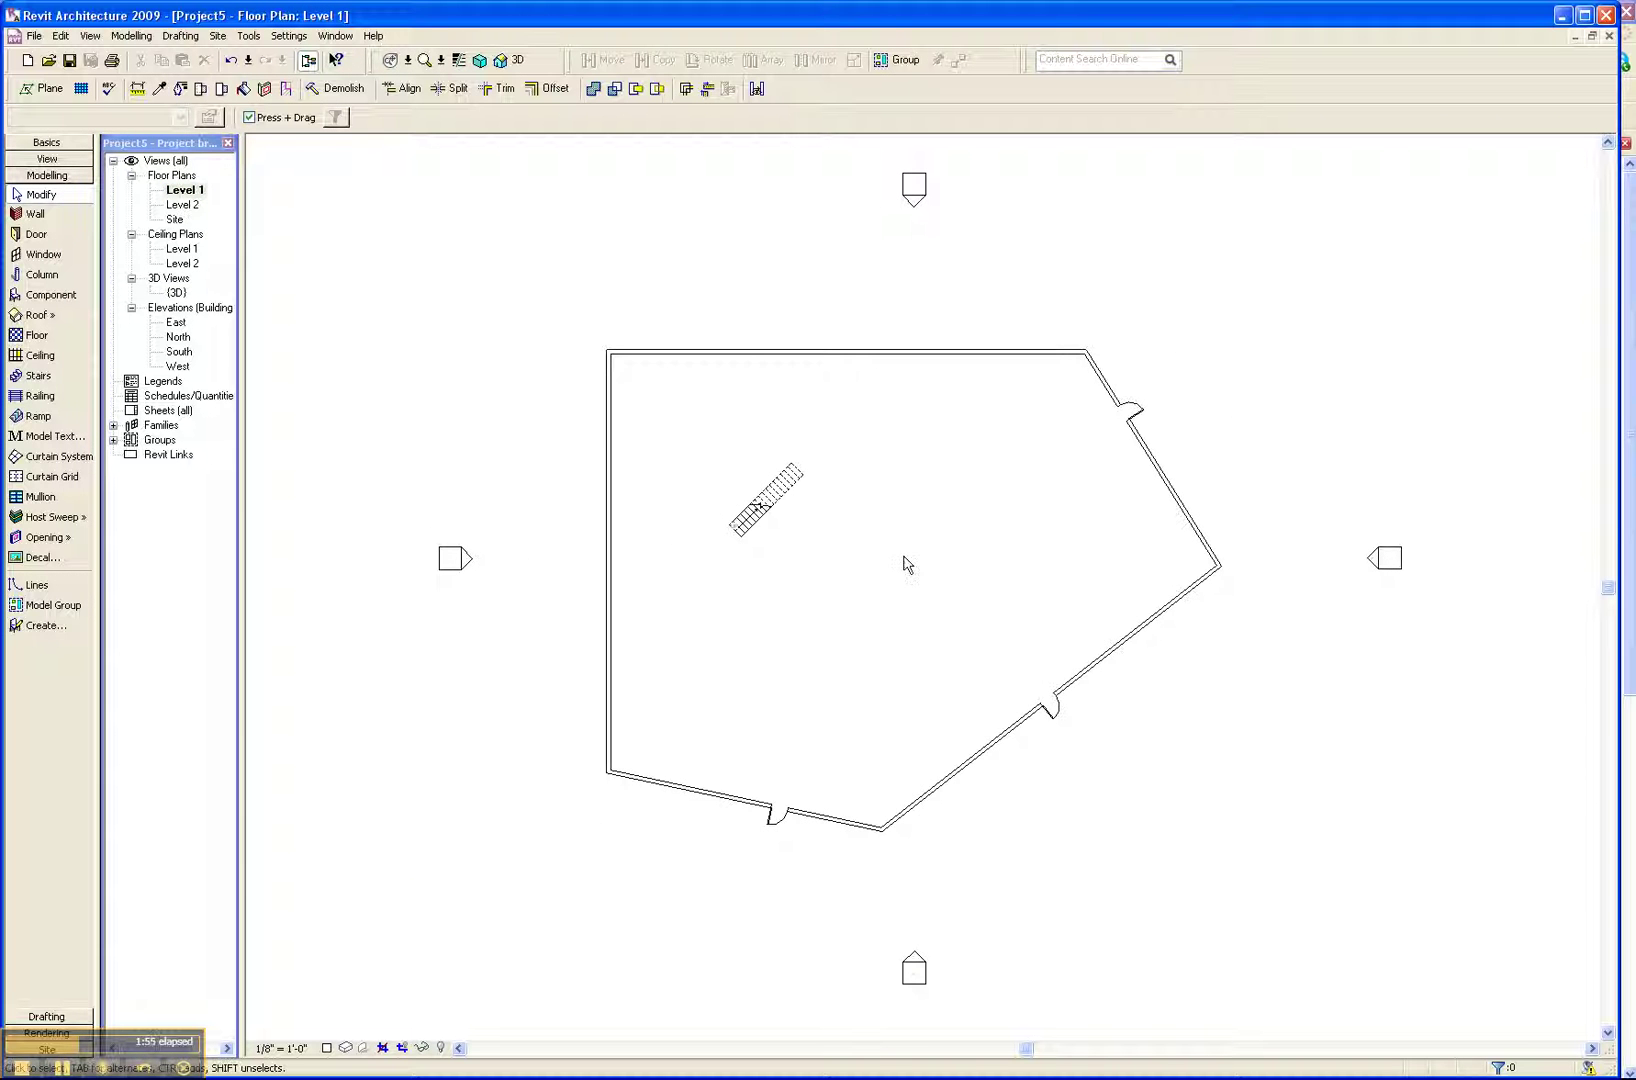
Create a Level 1 floor bounded by all five picked pentagon walls
scroll(910, 566, "up", 1)
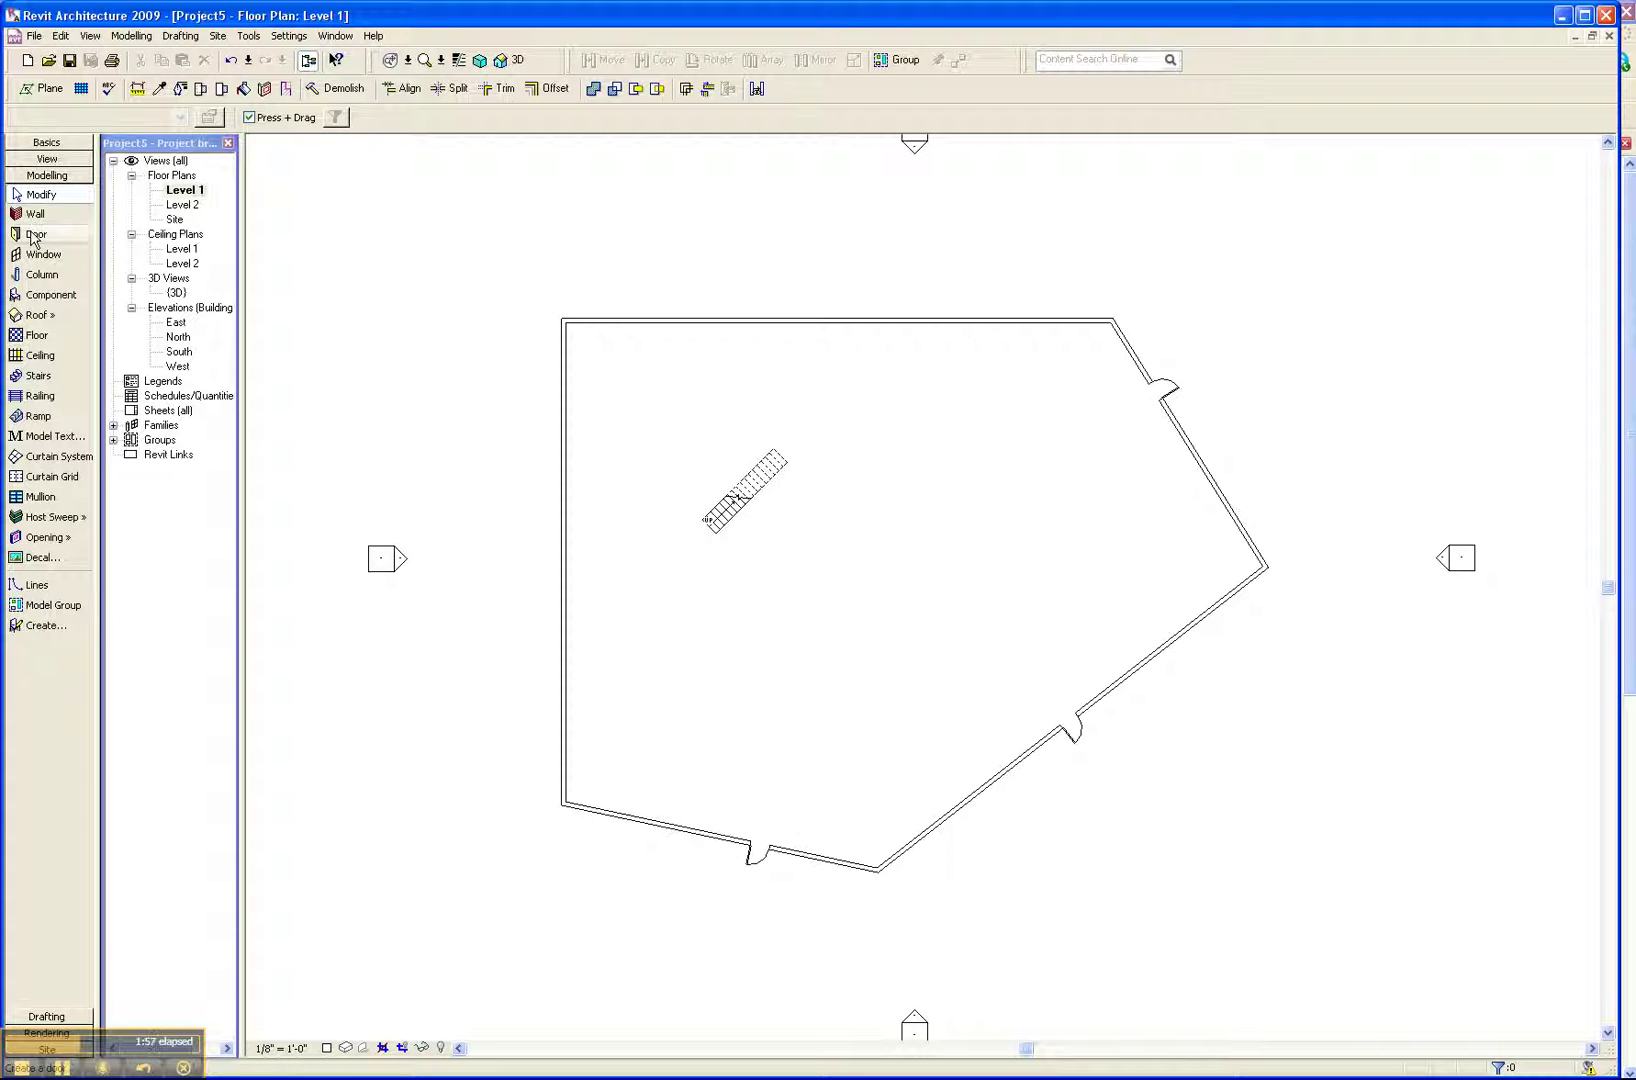
left_click(40, 342)
left_click(610, 324)
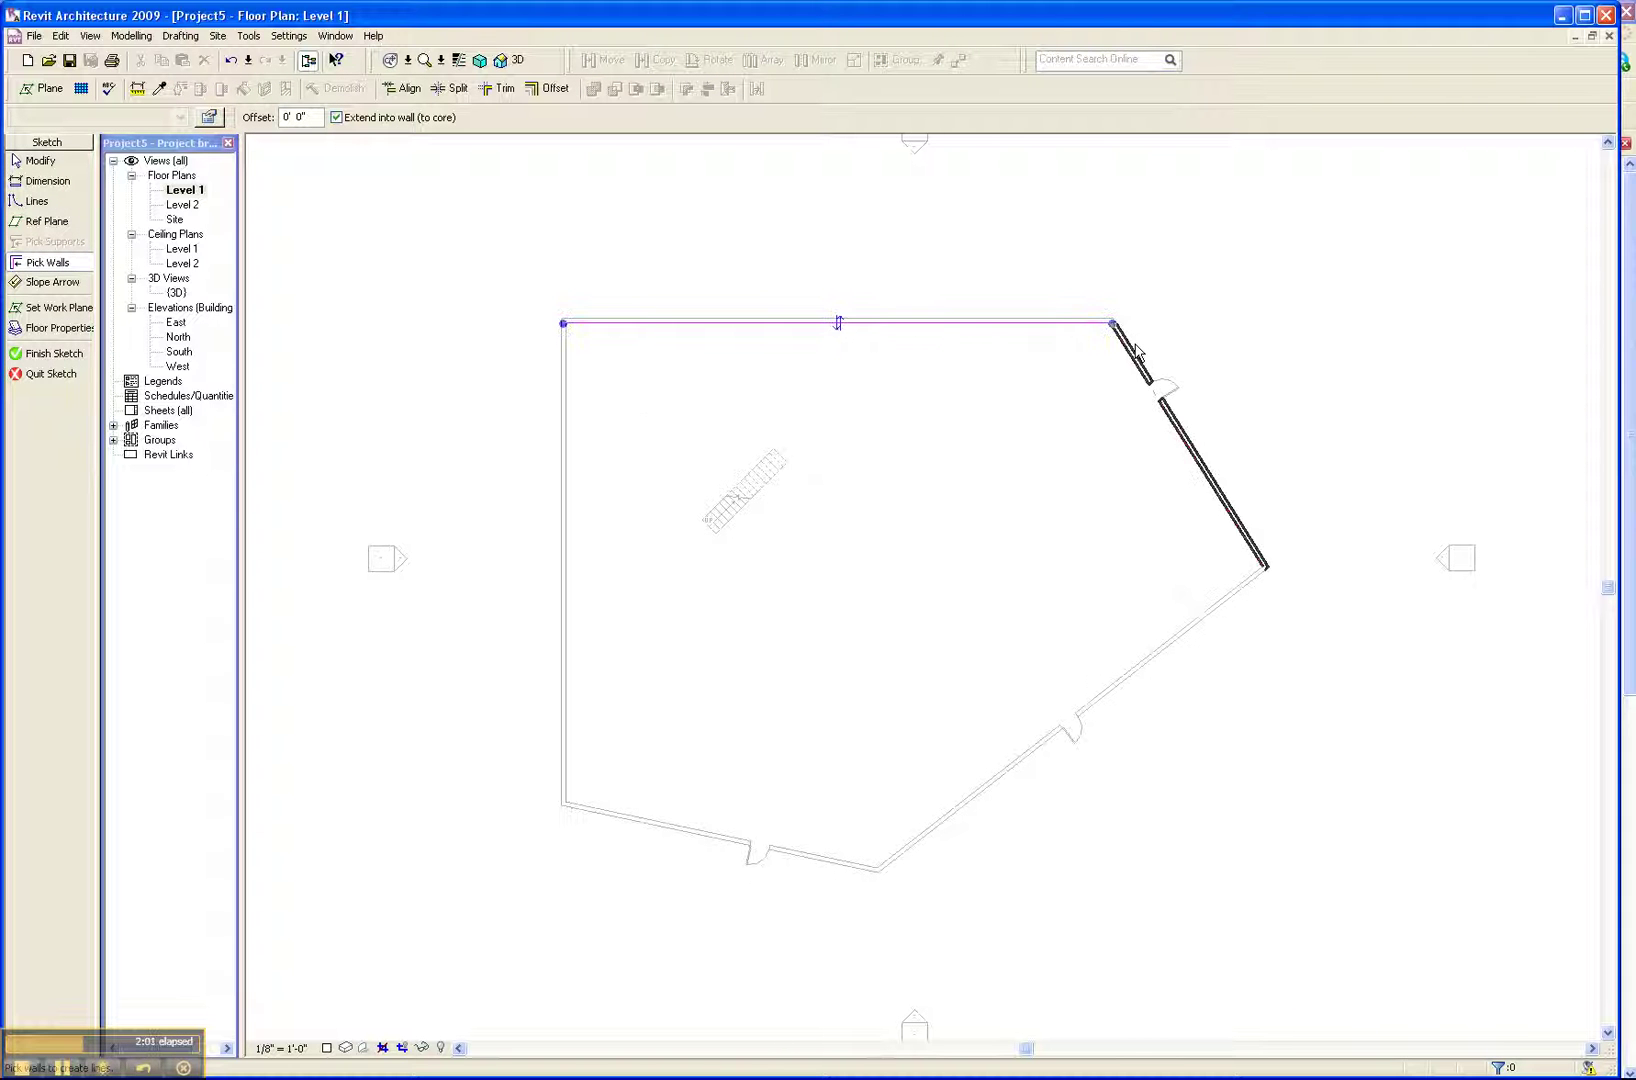
left_click(1178, 466)
left_click(1194, 640)
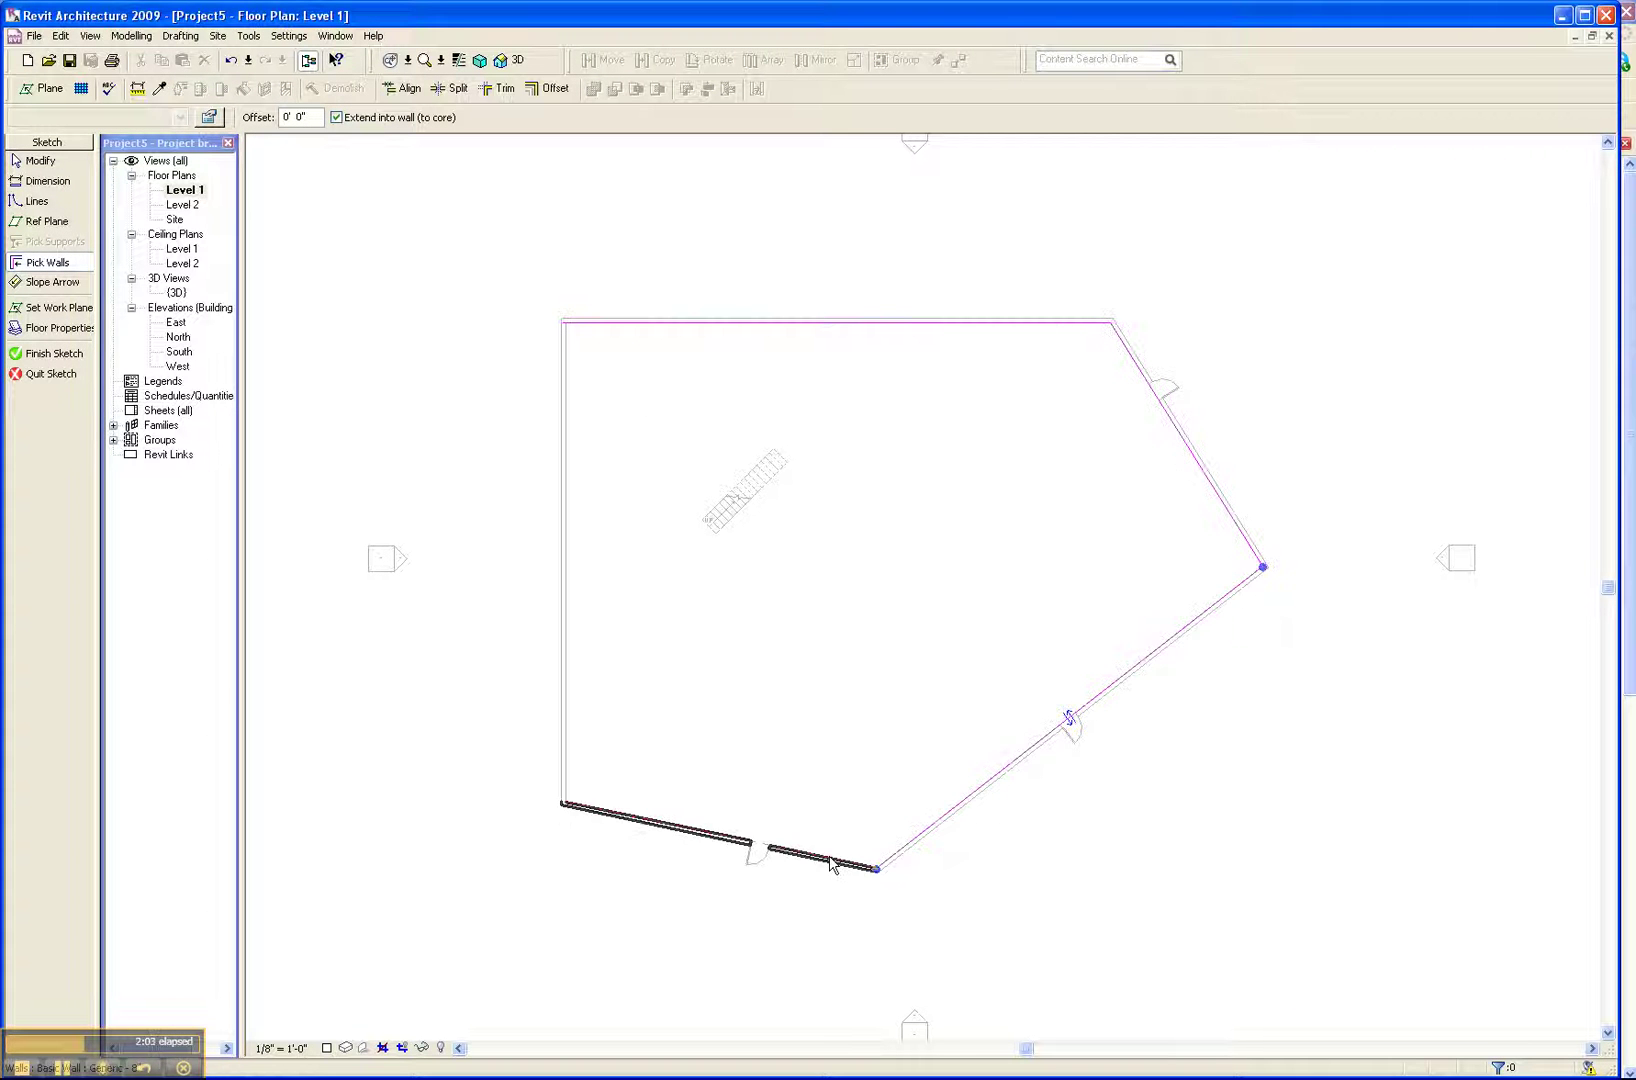
left_click(834, 860)
left_click(567, 528)
left_click(40, 354)
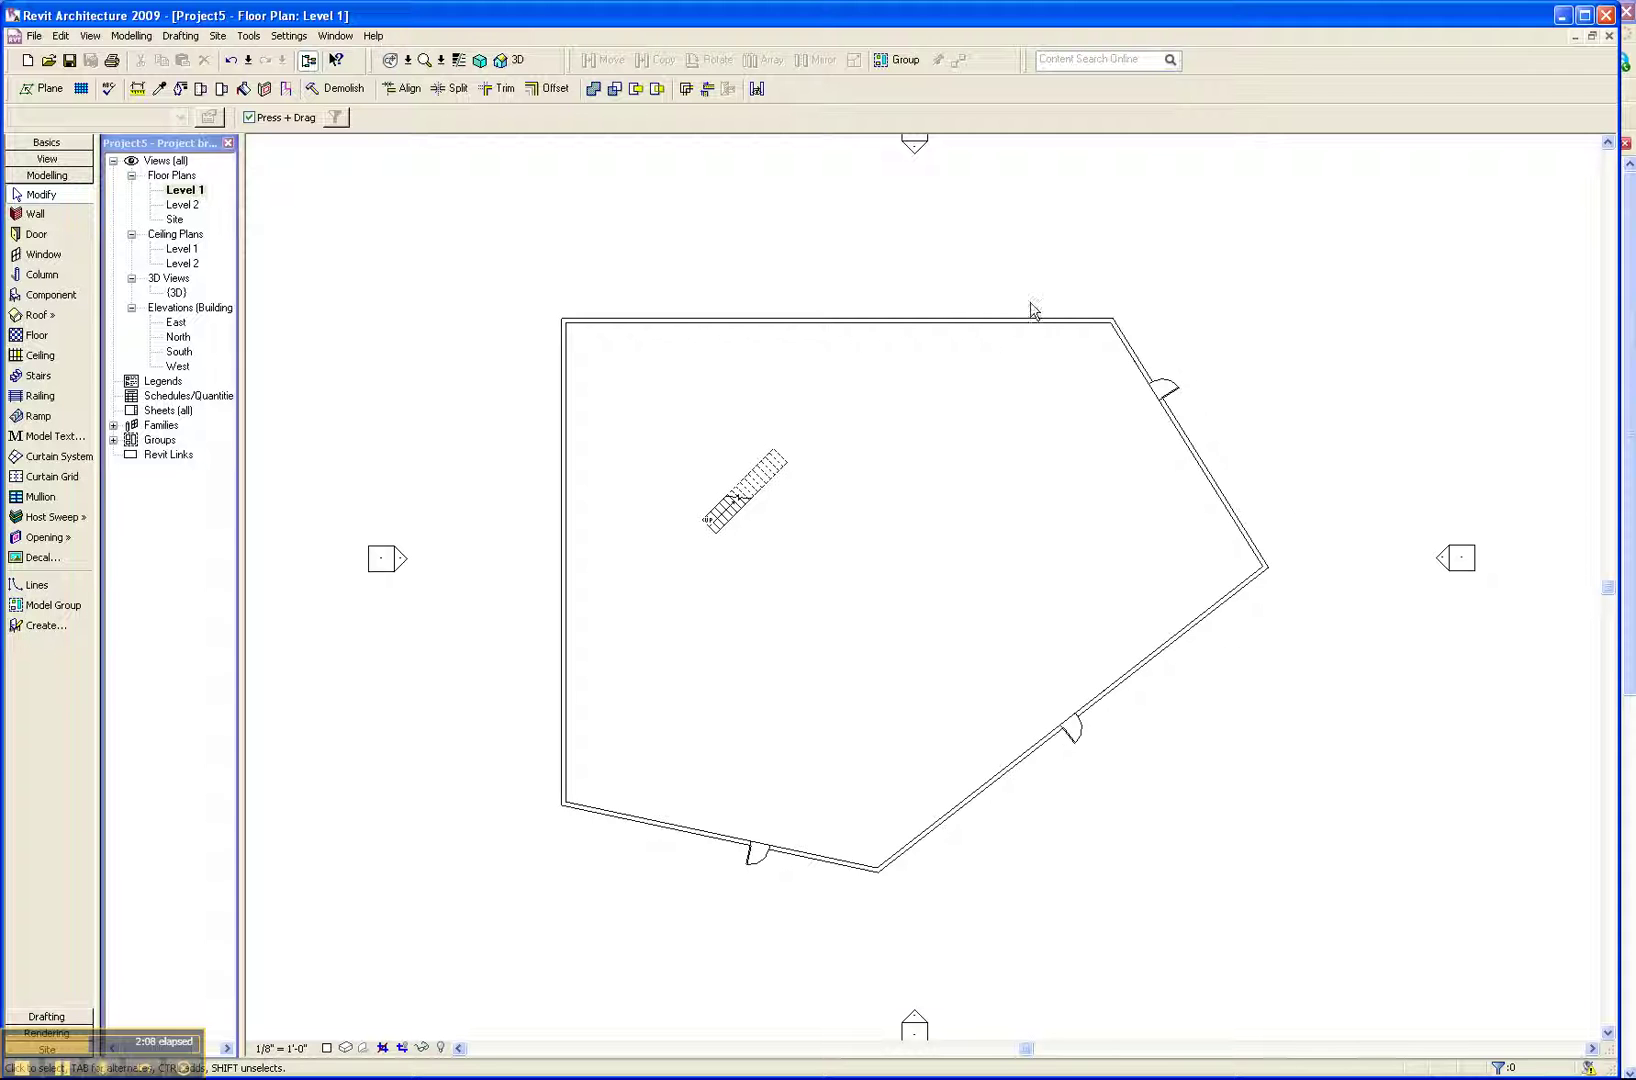
In the {3D} view, check the new floor from below and then from above
double_click(176, 292)
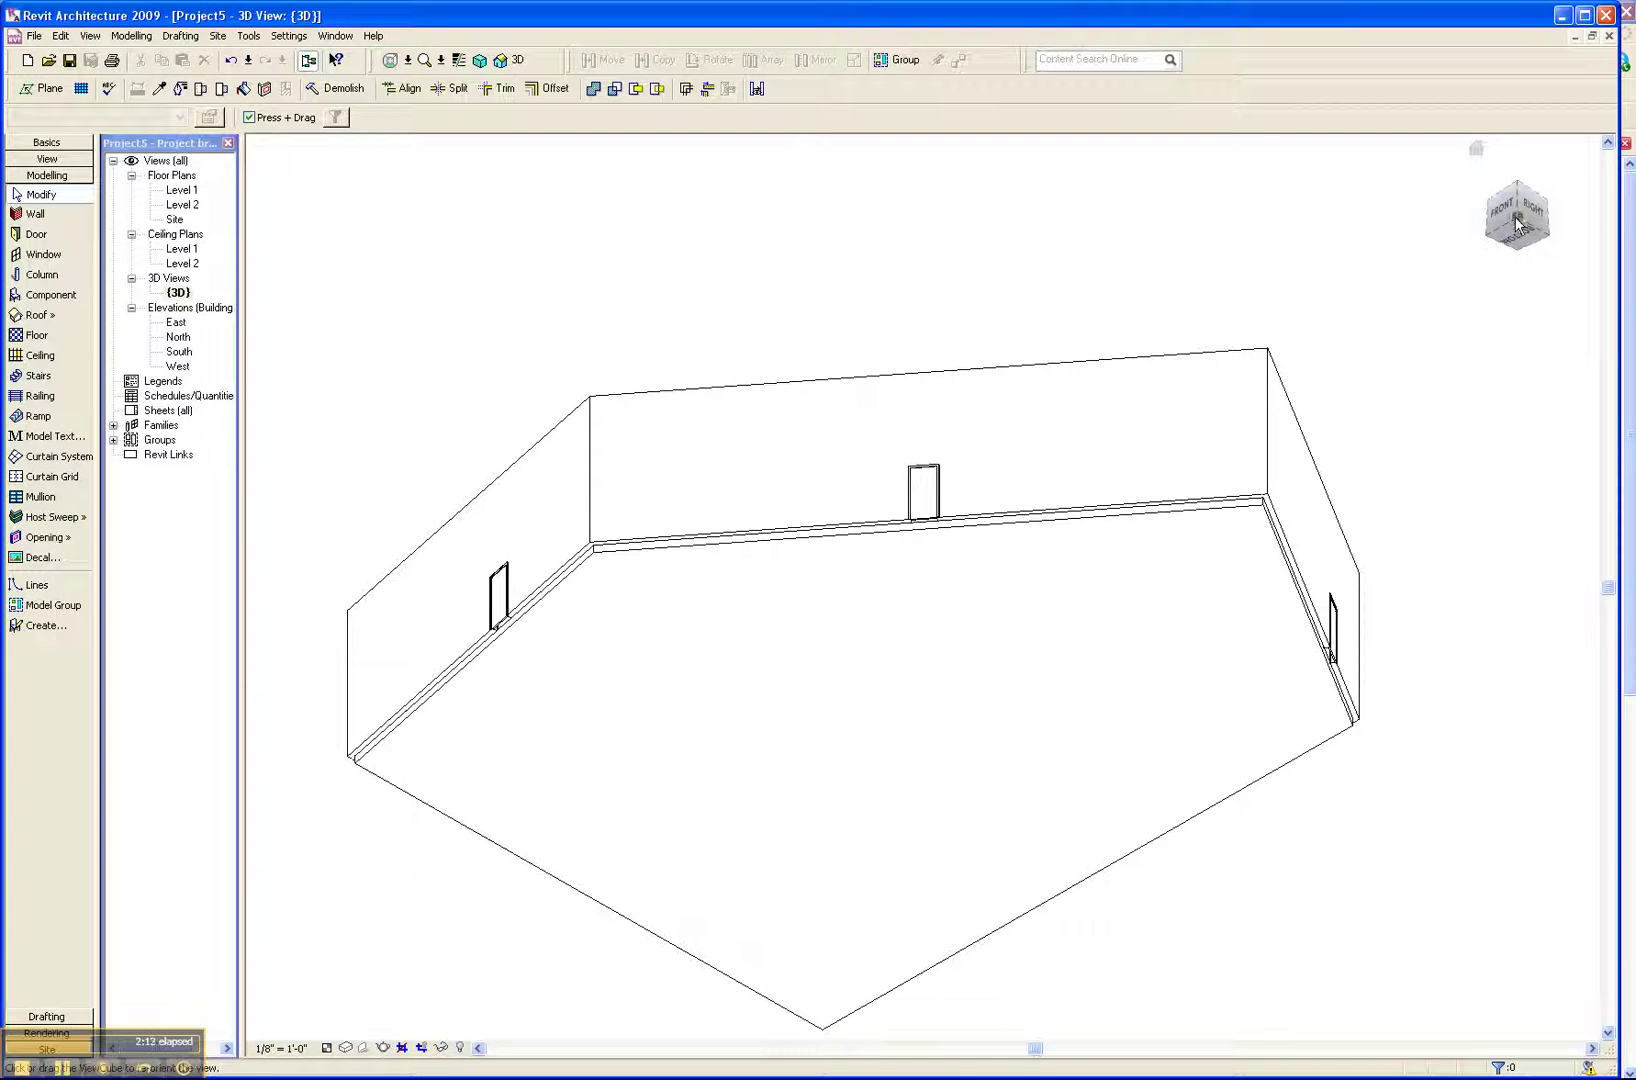
left_click(1517, 225)
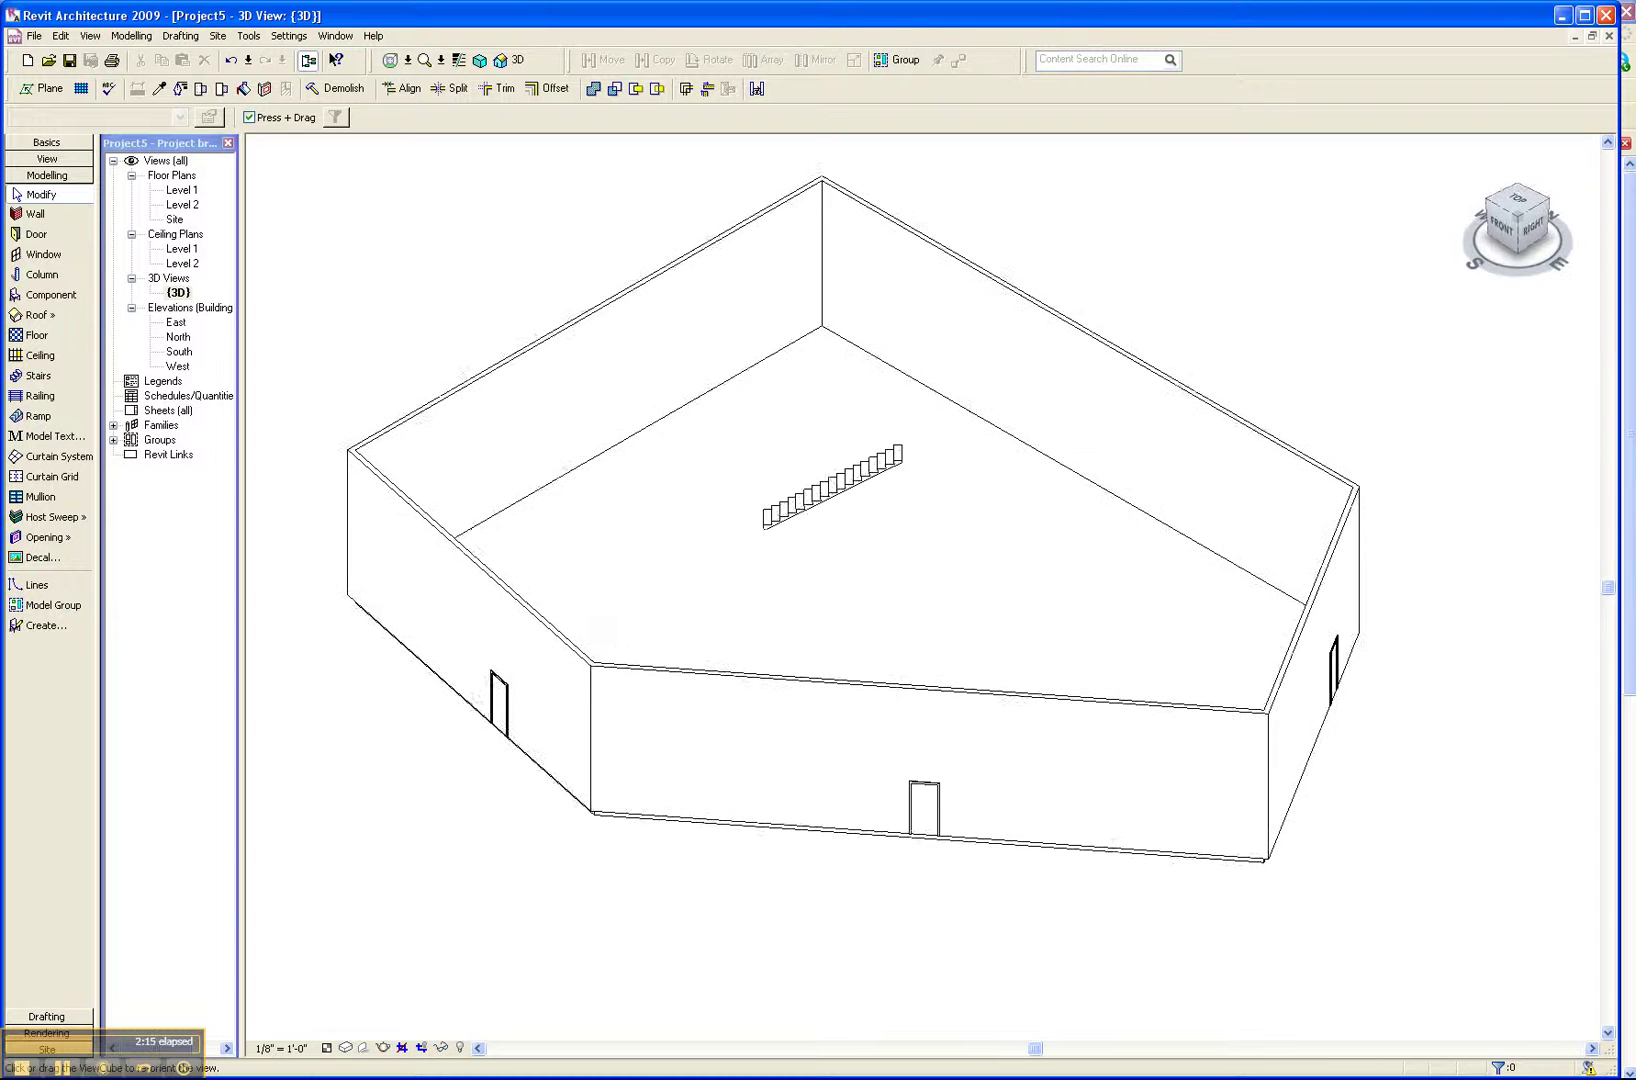
left_click(1517, 250)
left_click(1517, 188)
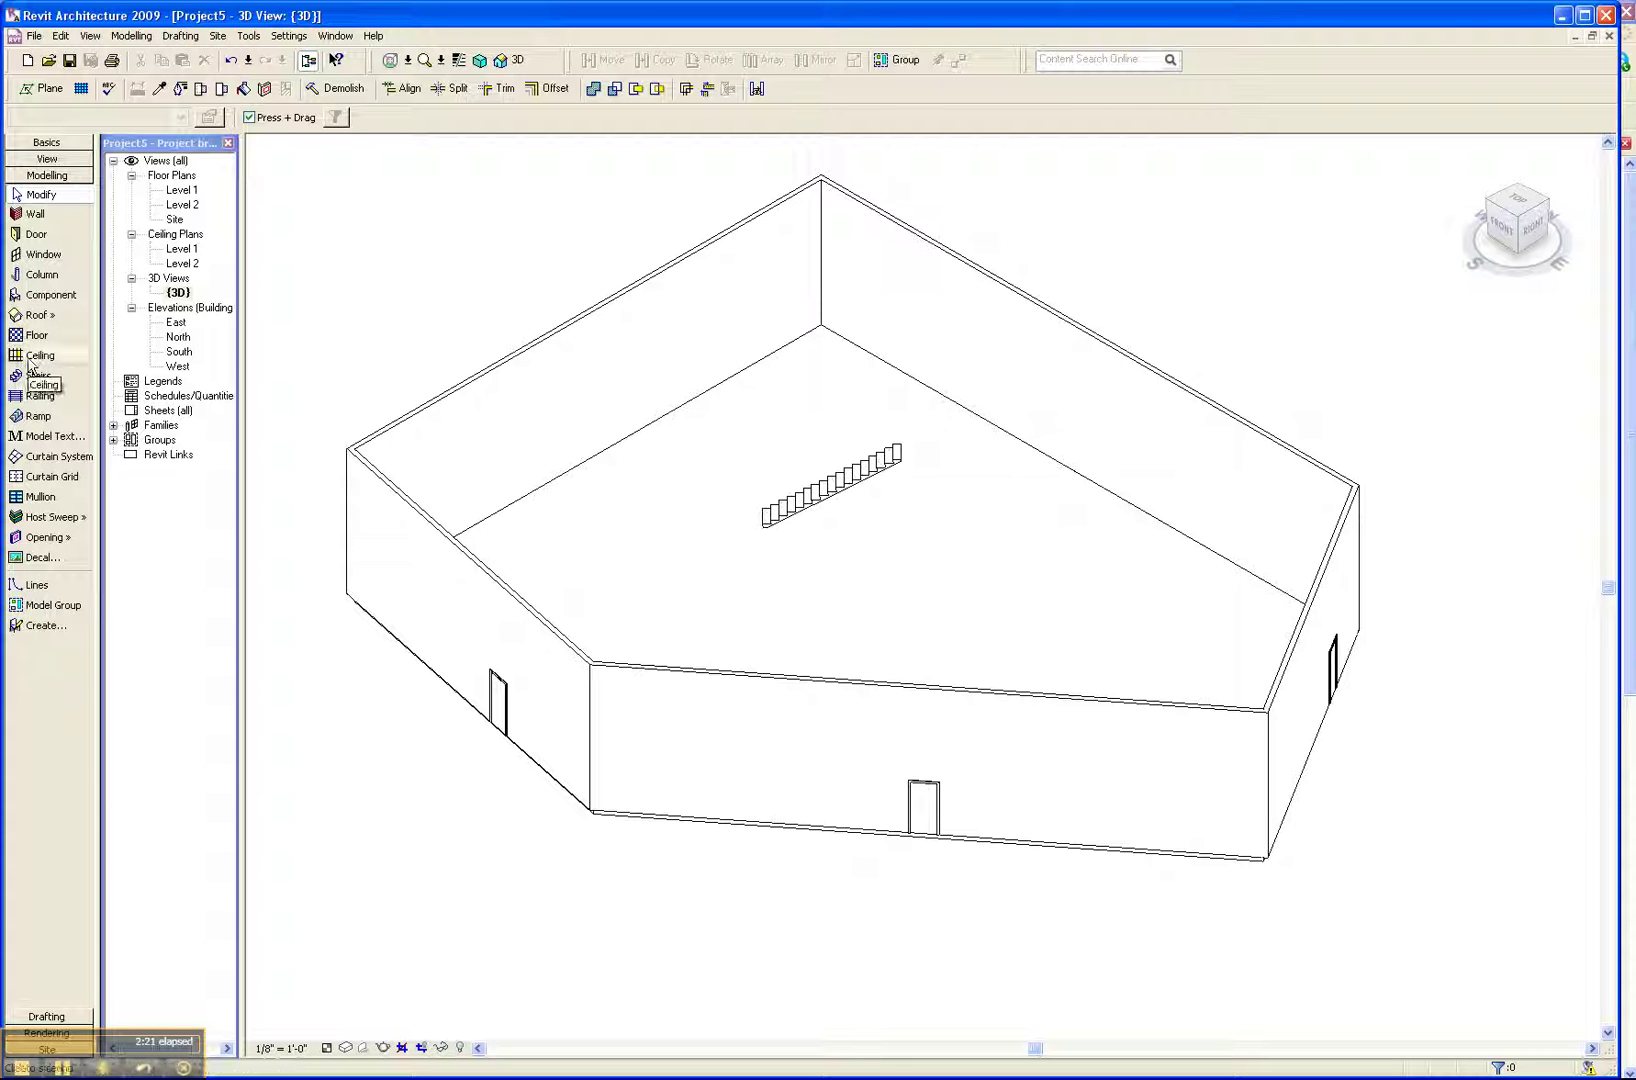
Place a Compound Ceiling 2' x 4' ACT System filling the room on the Level 2 ceiling plan
double_click(185, 266)
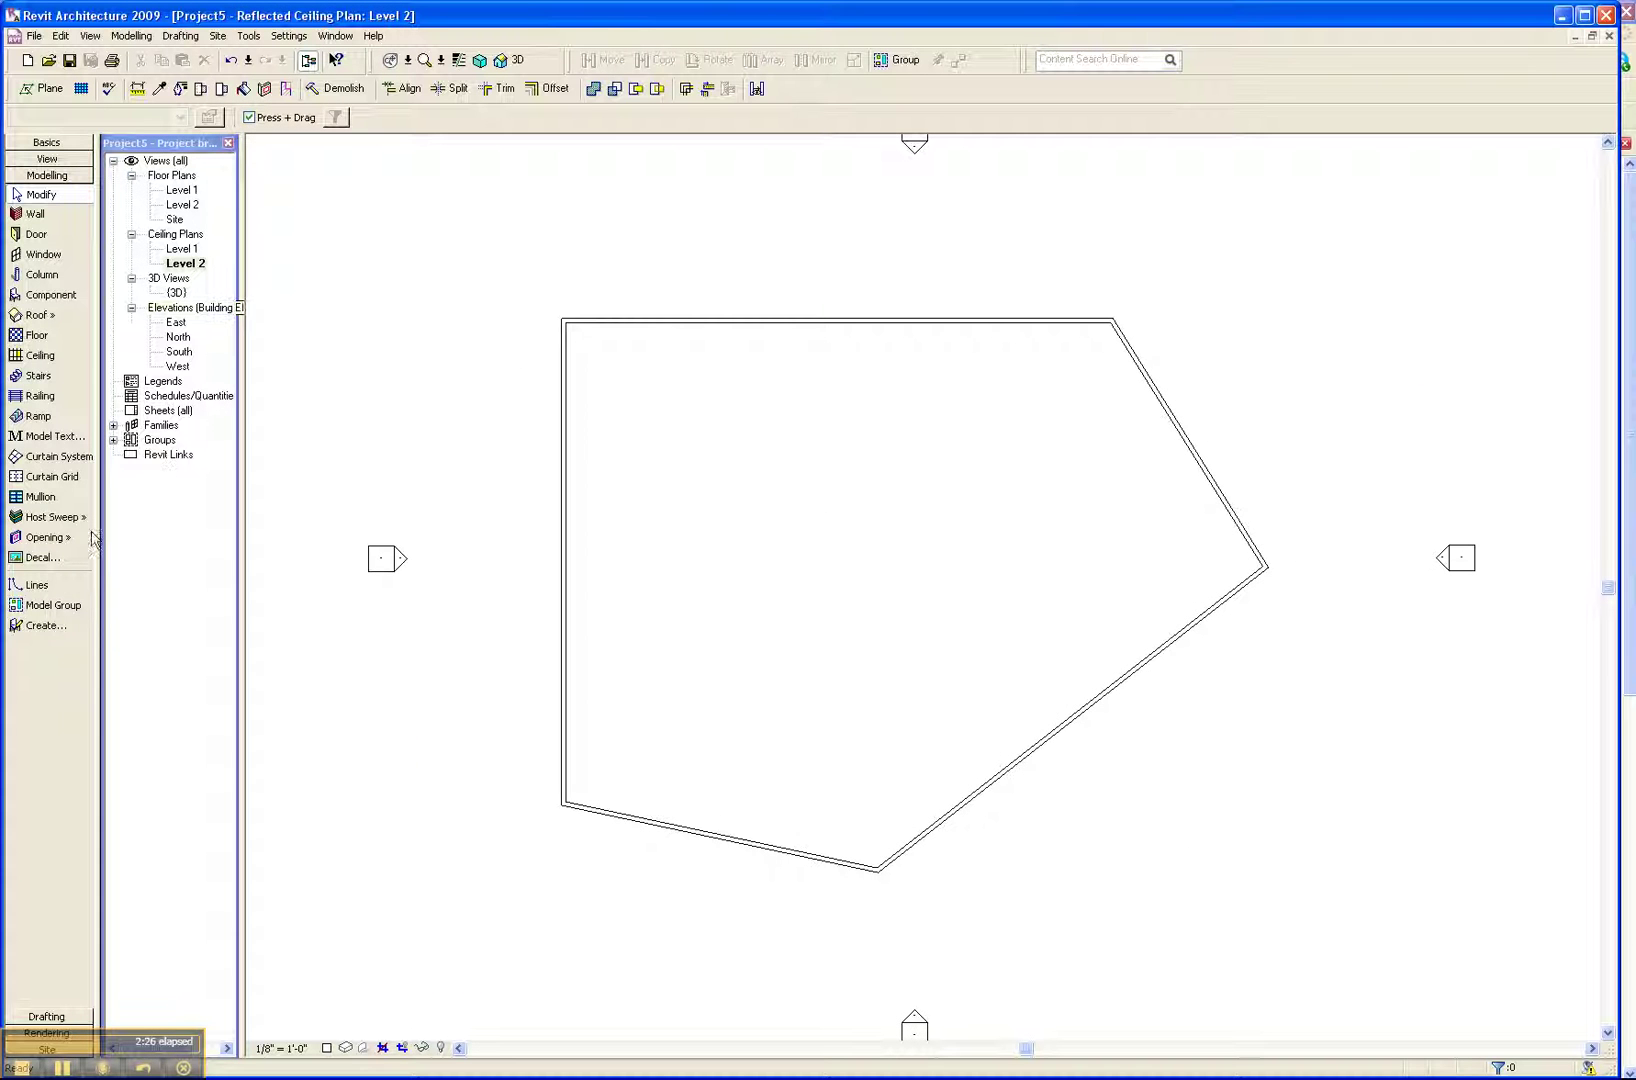
left_click(40, 355)
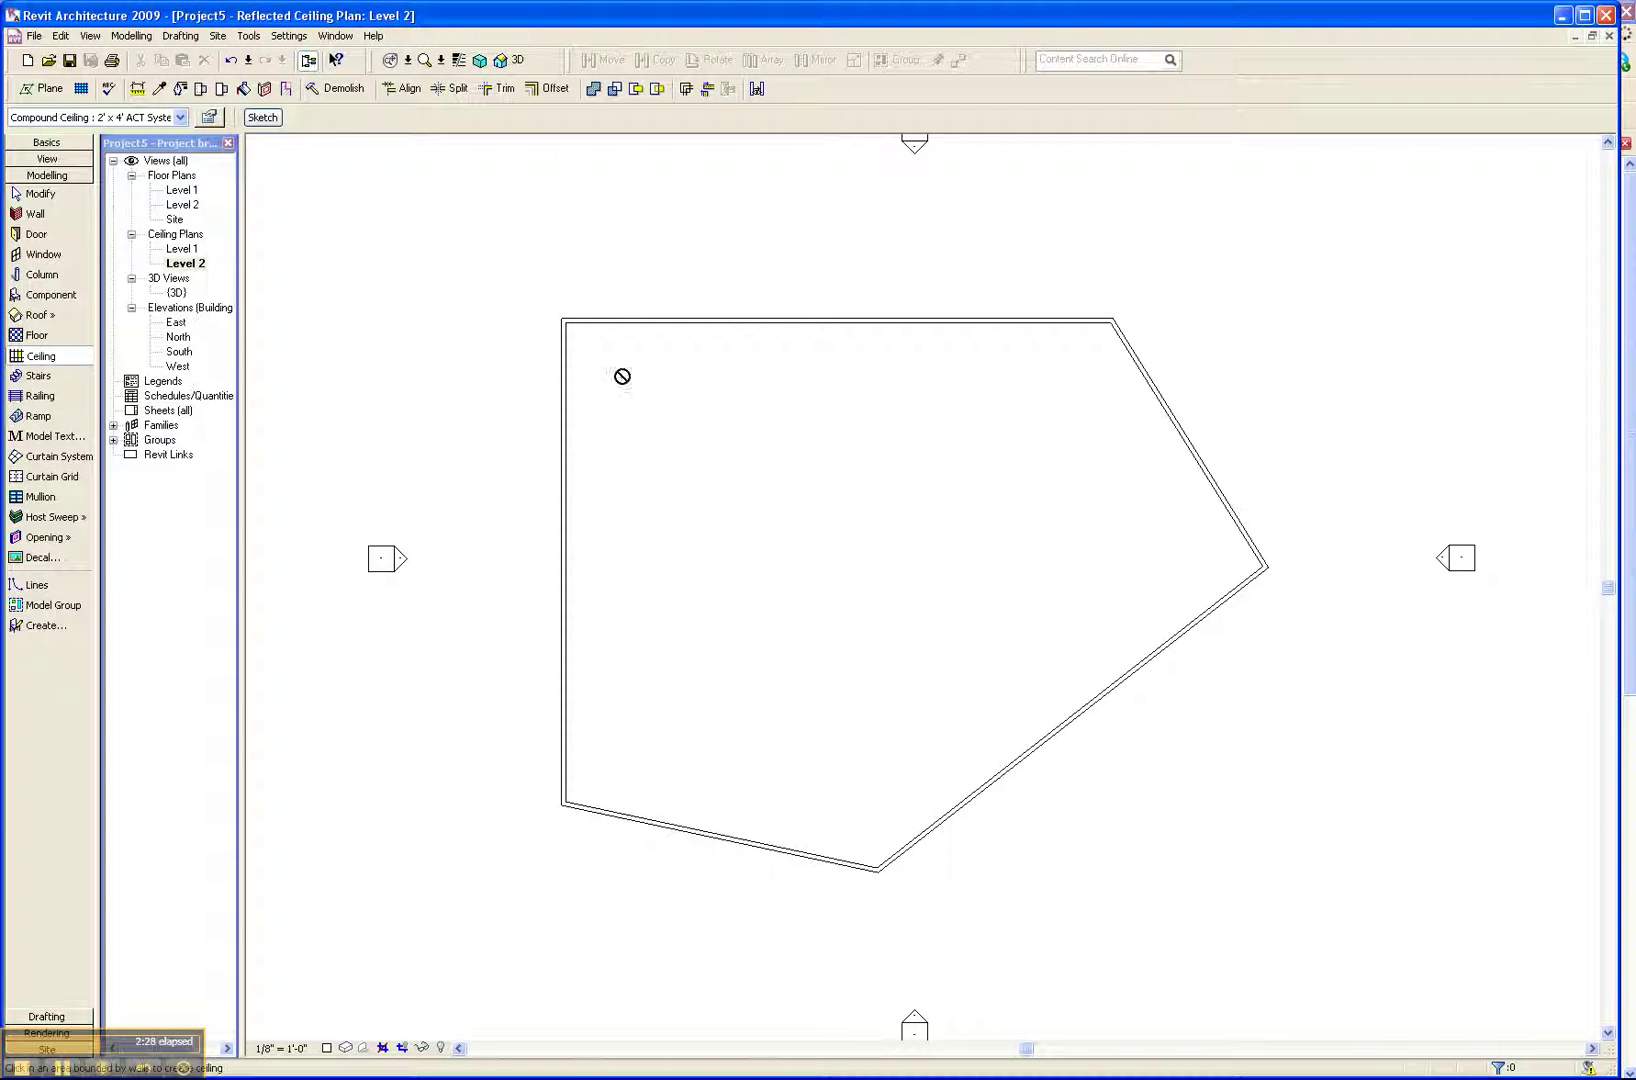
left_click(760, 336)
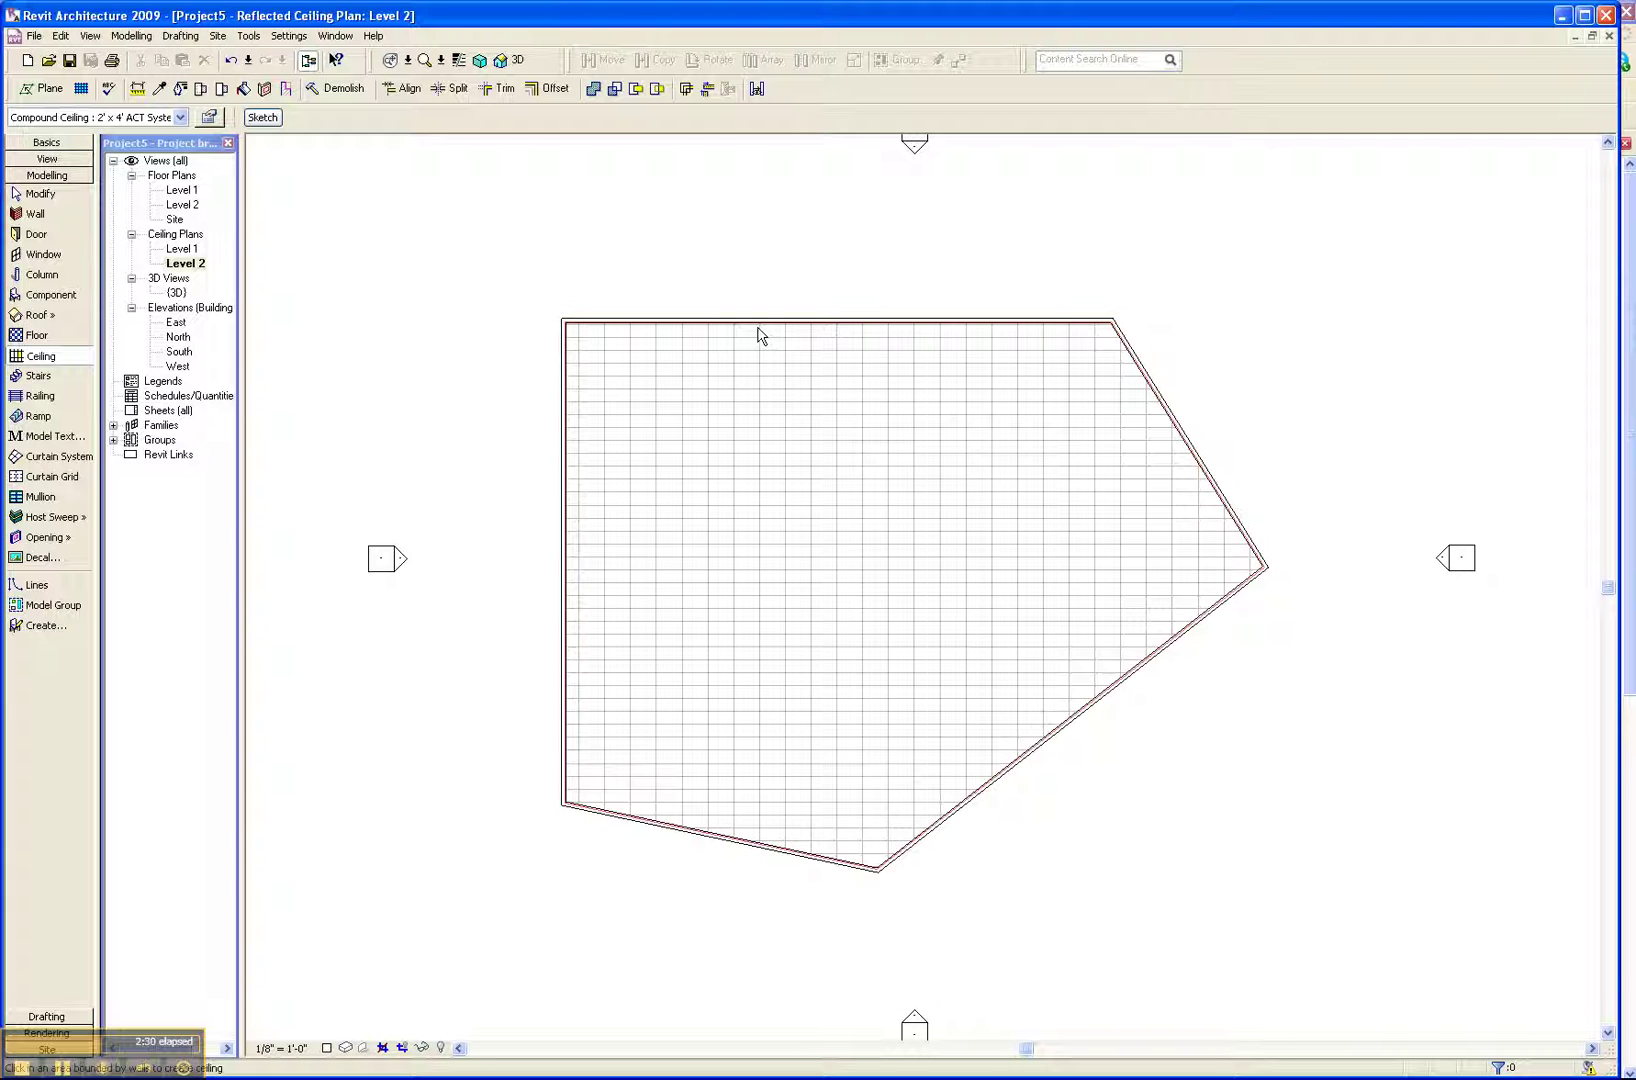
key("Escape")
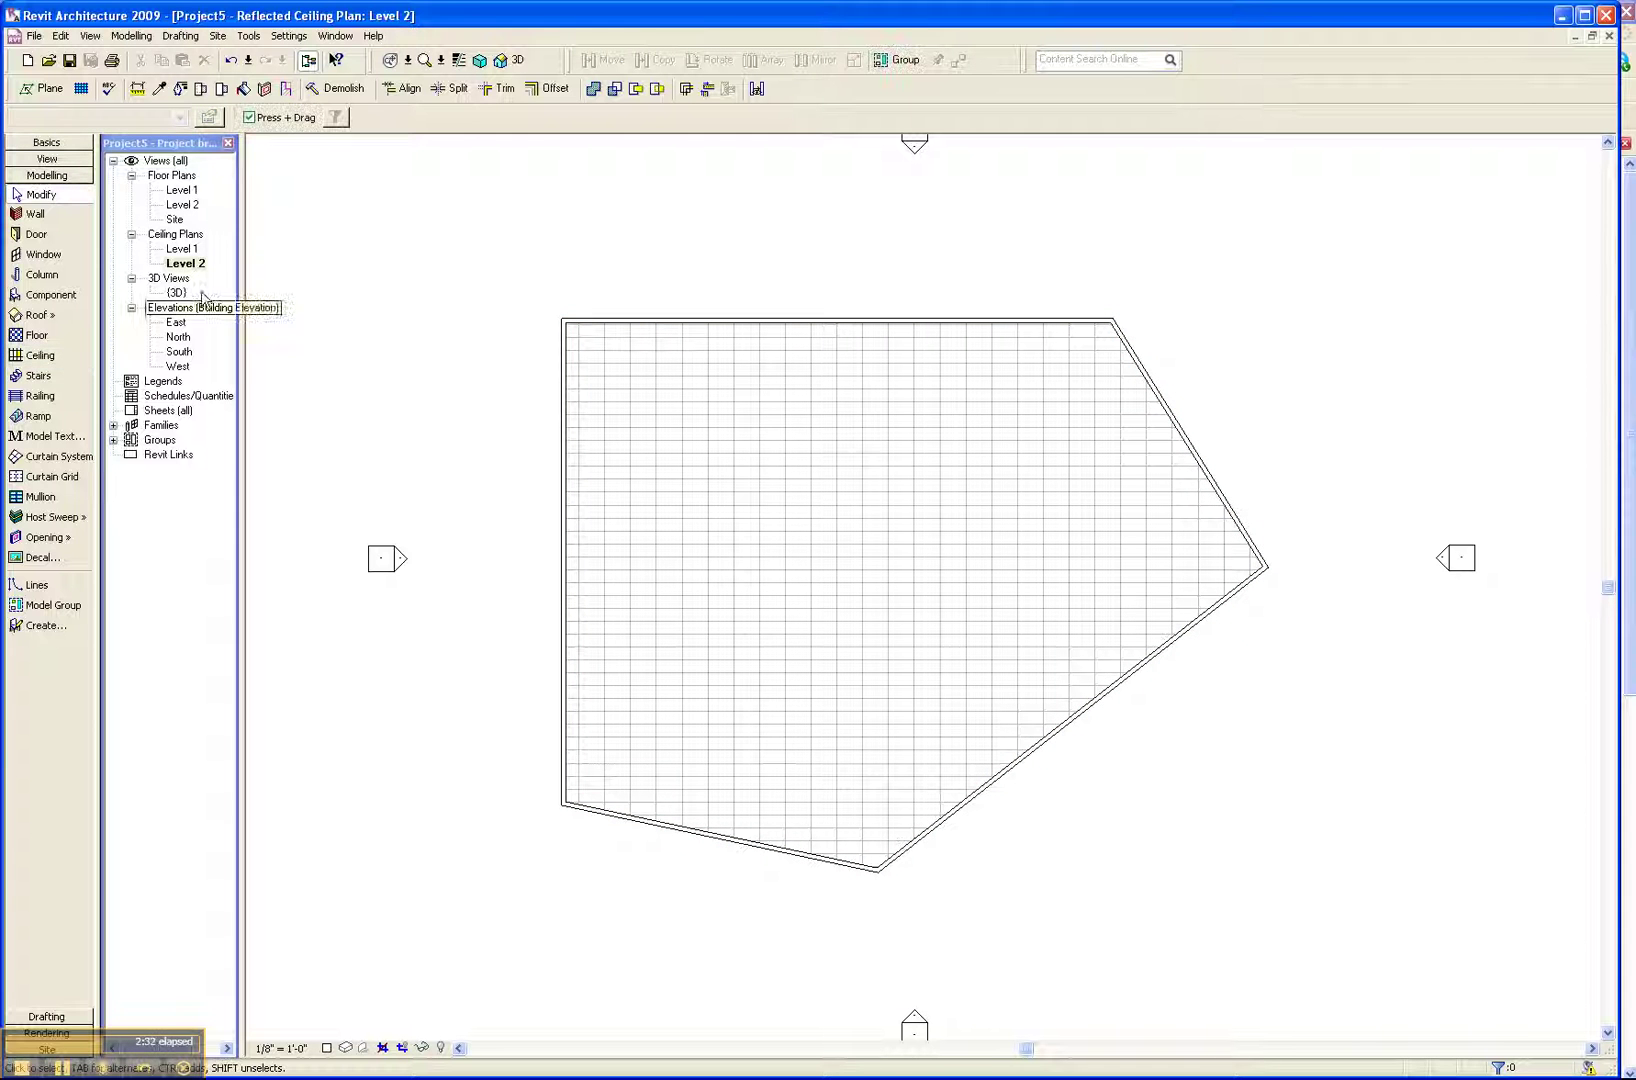
double_click(178, 293)
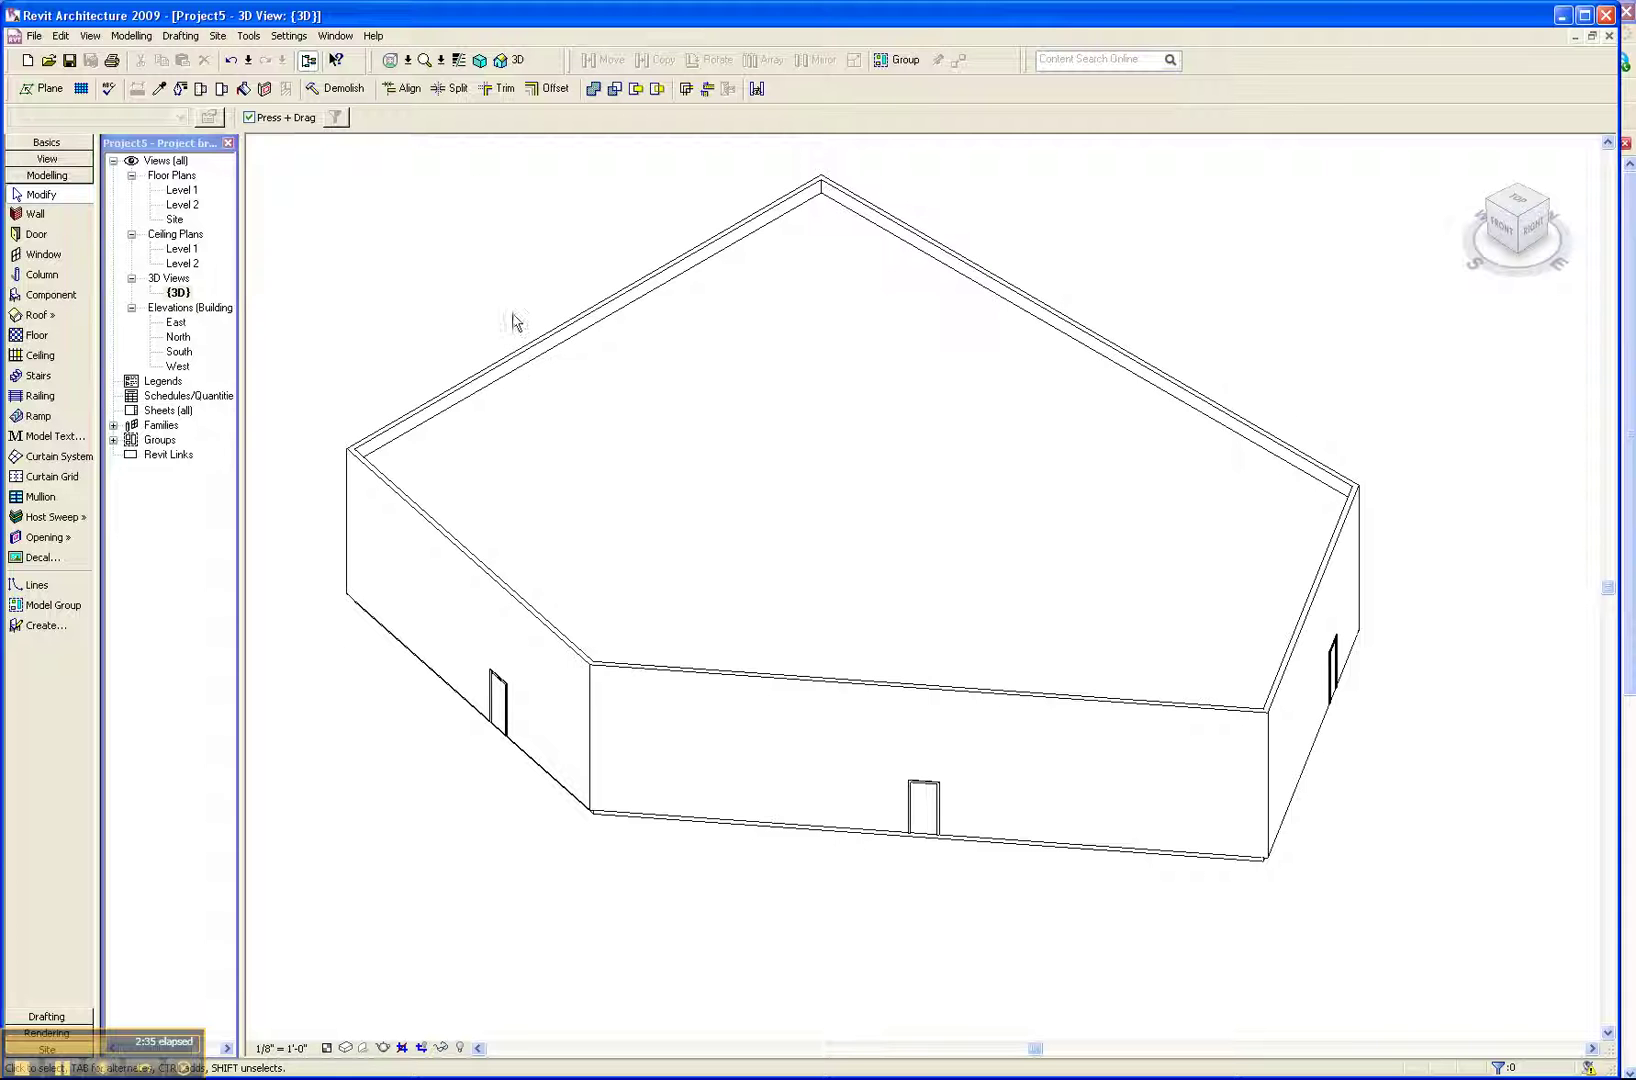
Set the ceiling's Height Offset From Level to 10' 0" and orbit to check it from below
left_click(519, 372)
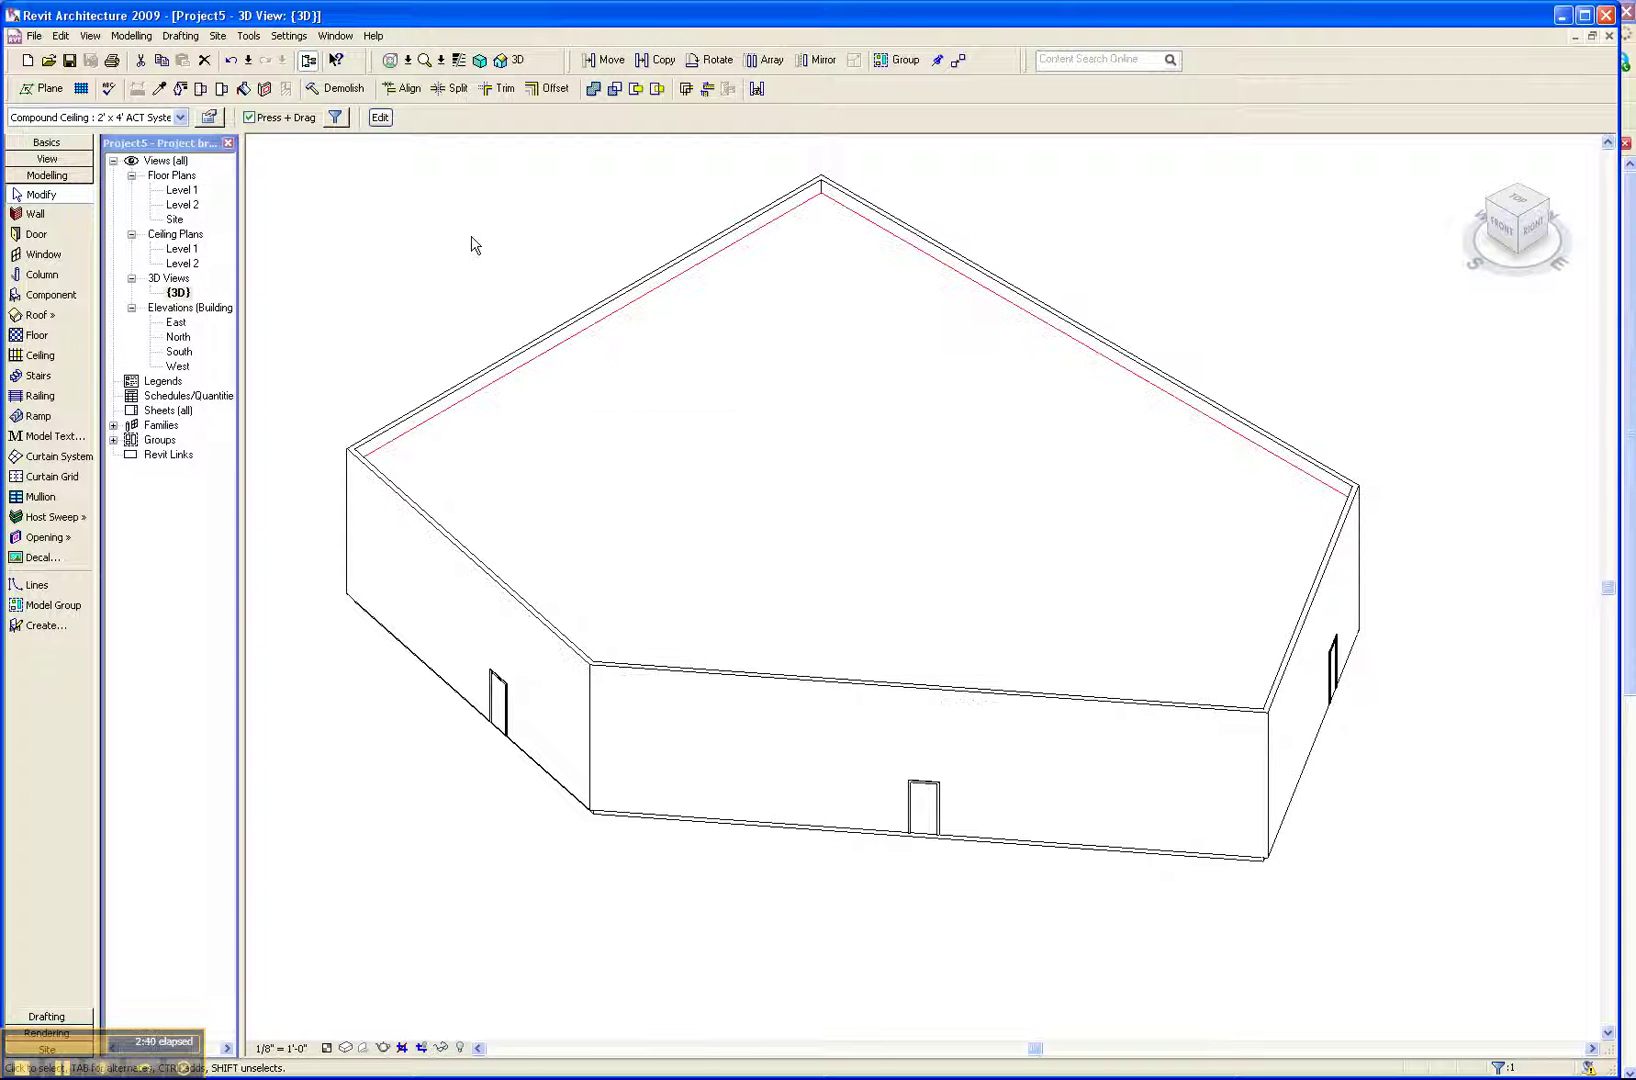
left_click(209, 118)
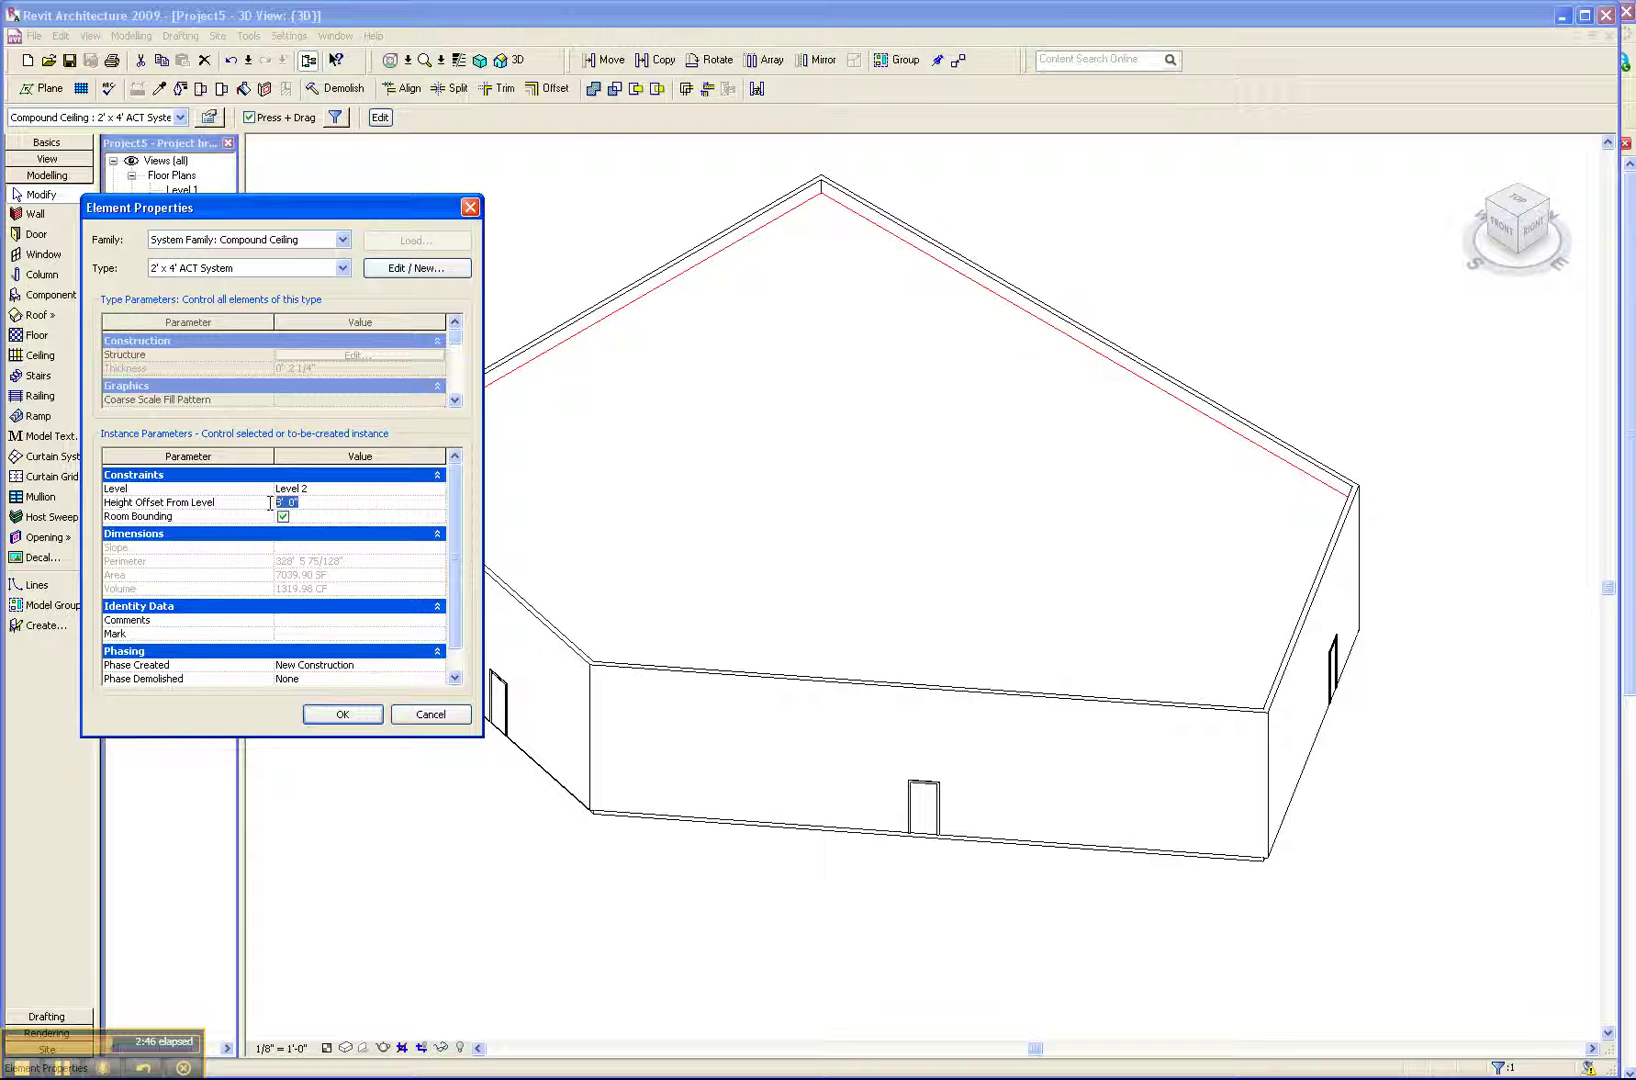
key("Return")
left_click(344, 720)
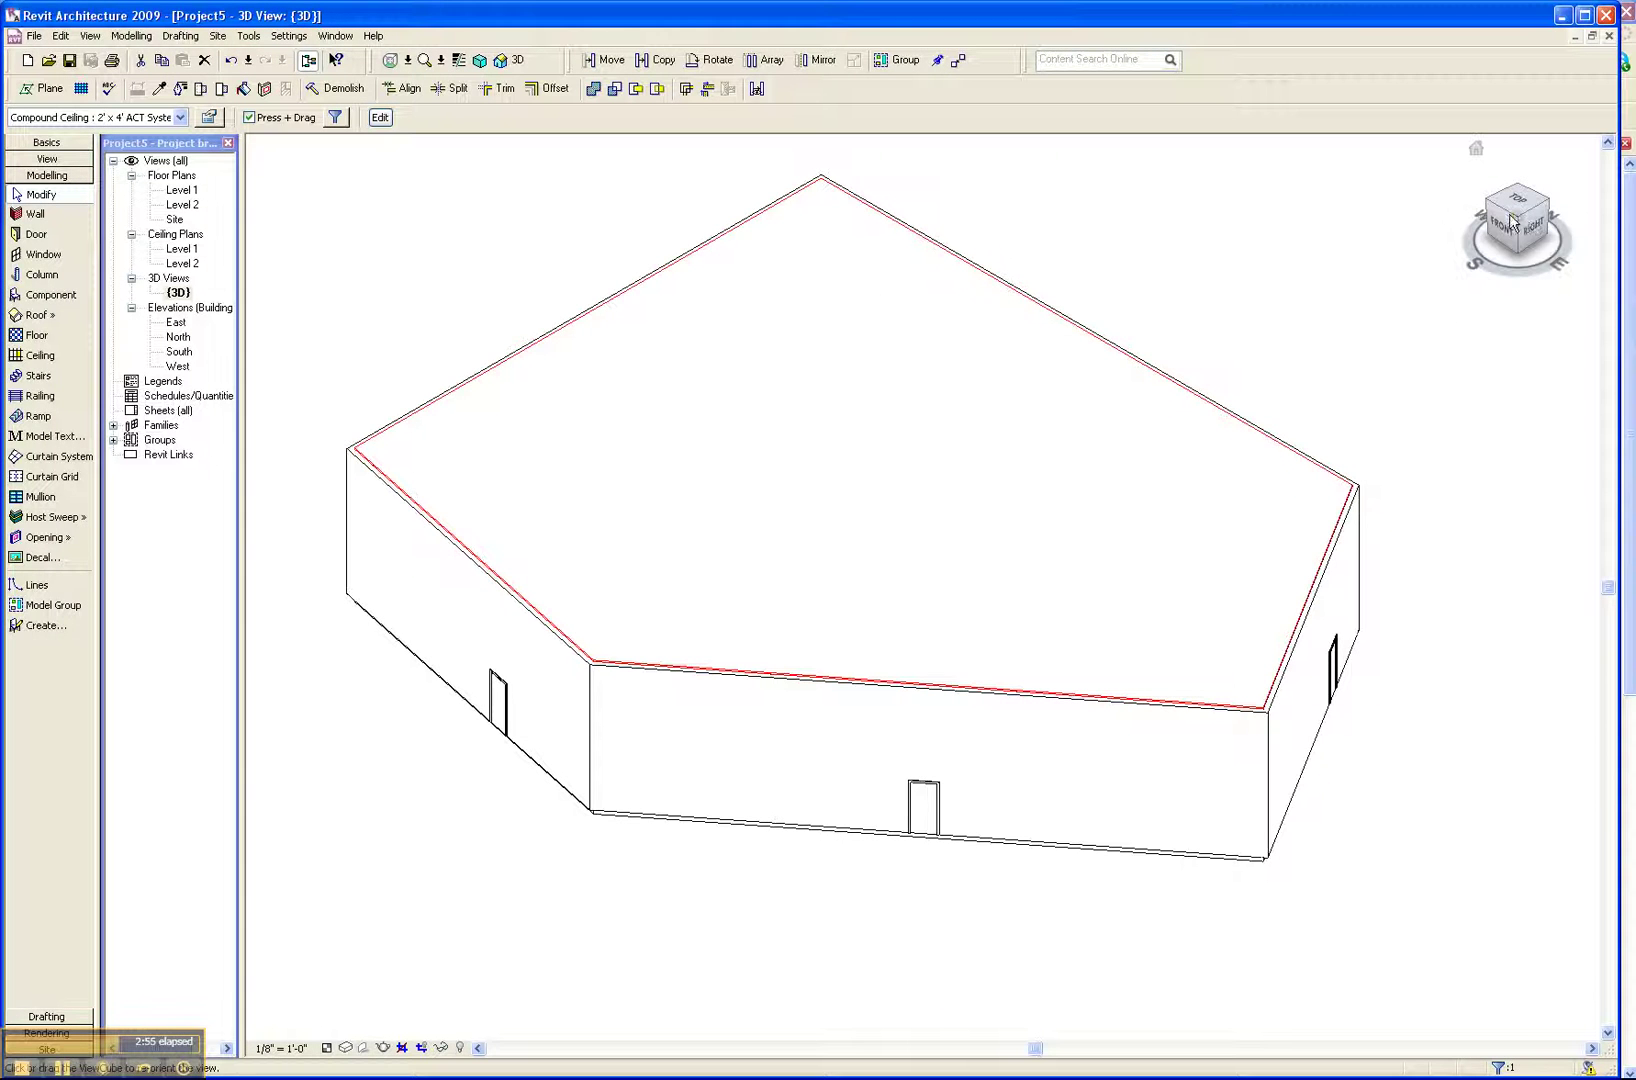
left_click_drag(1522, 215, 1526, 120)
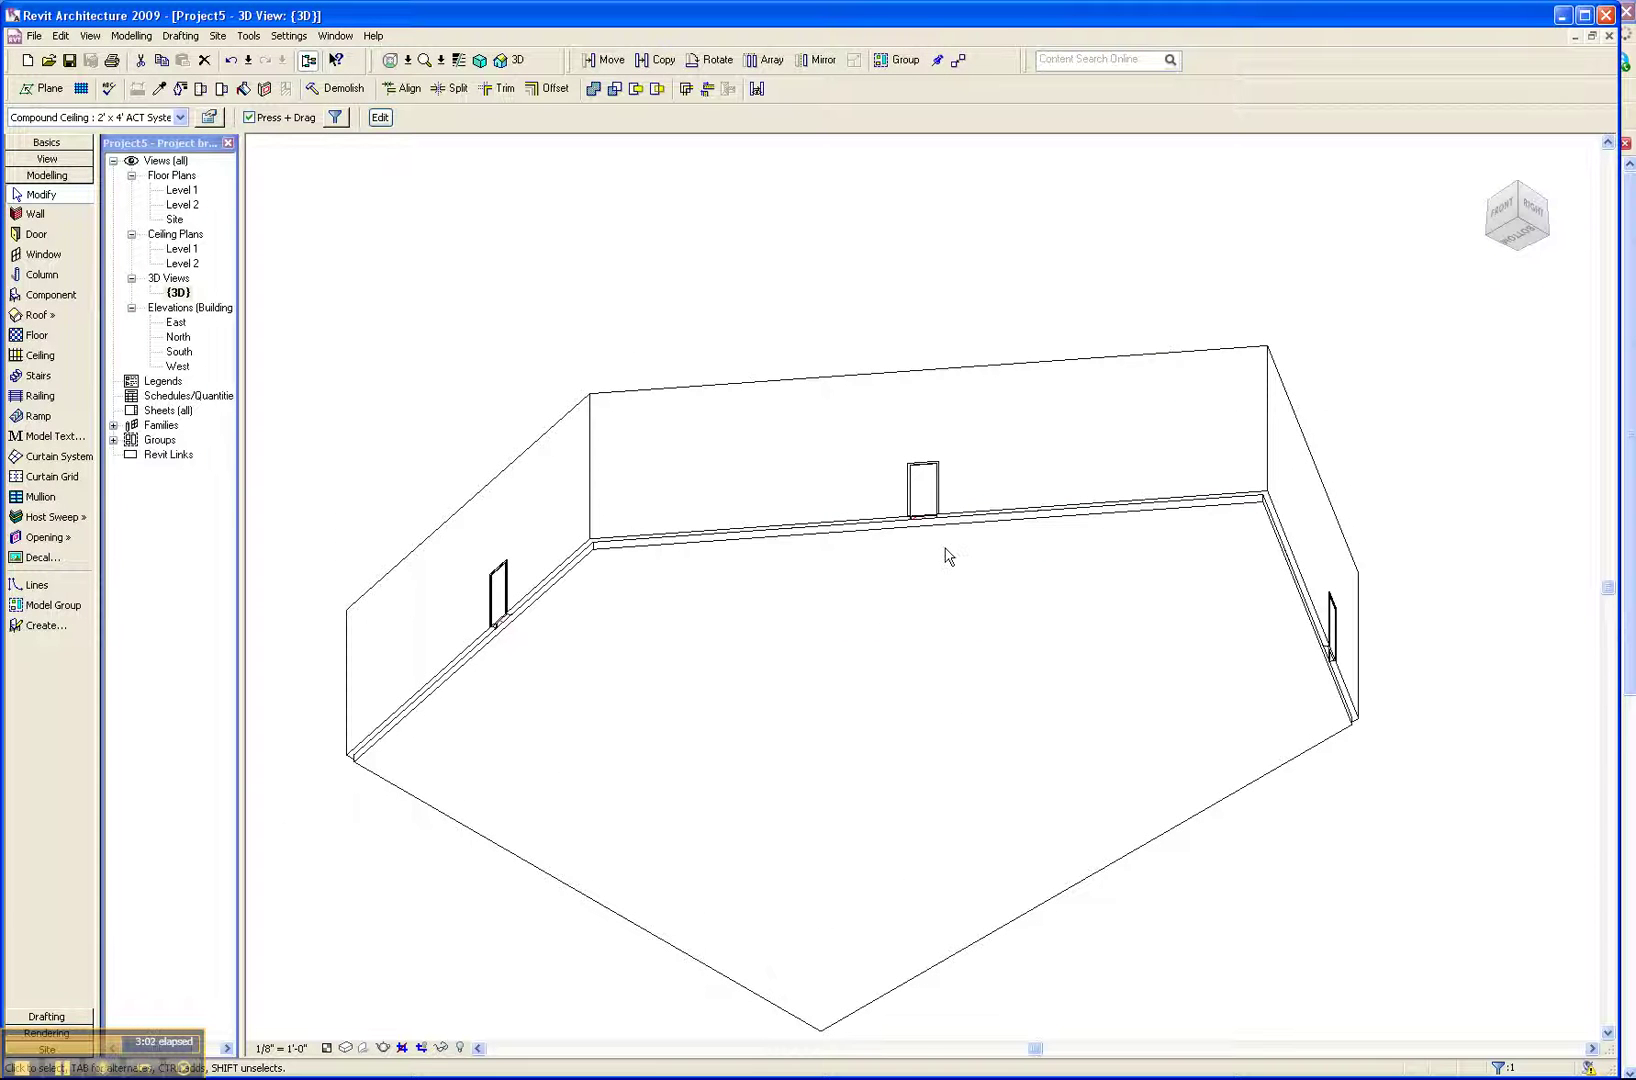
Select the door in the front wall and open its type properties
scroll(935, 545, "up", 5)
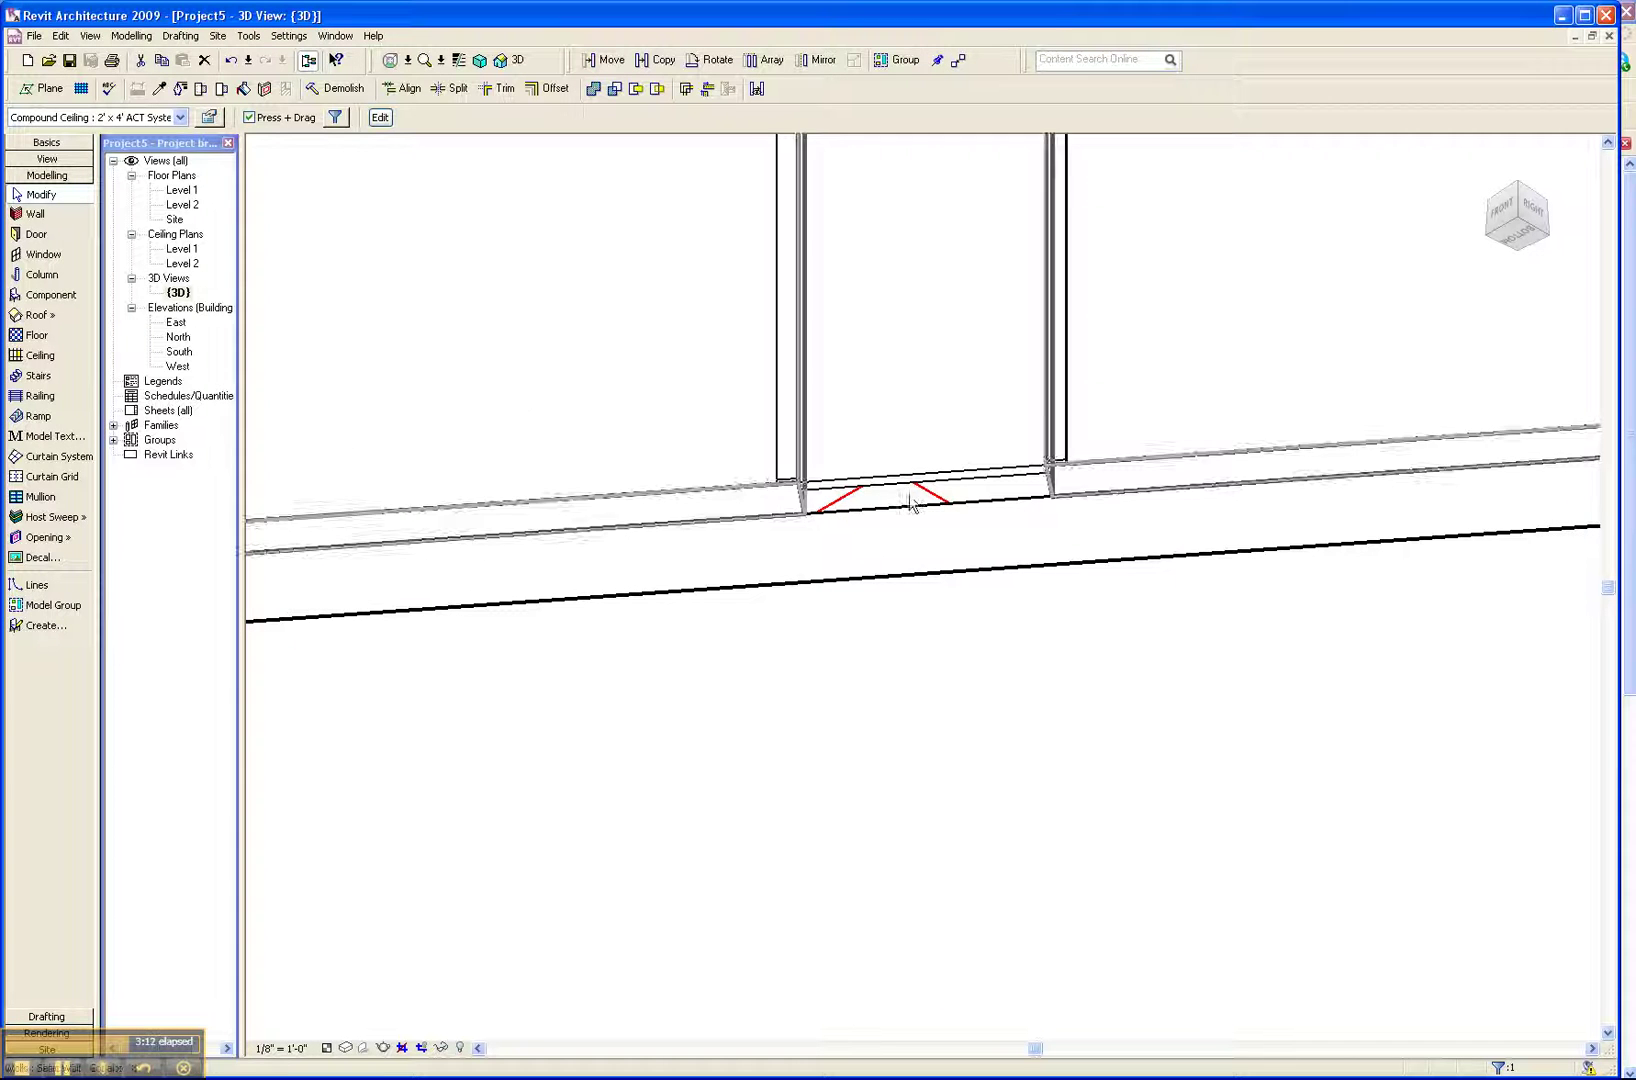
left_click(918, 487)
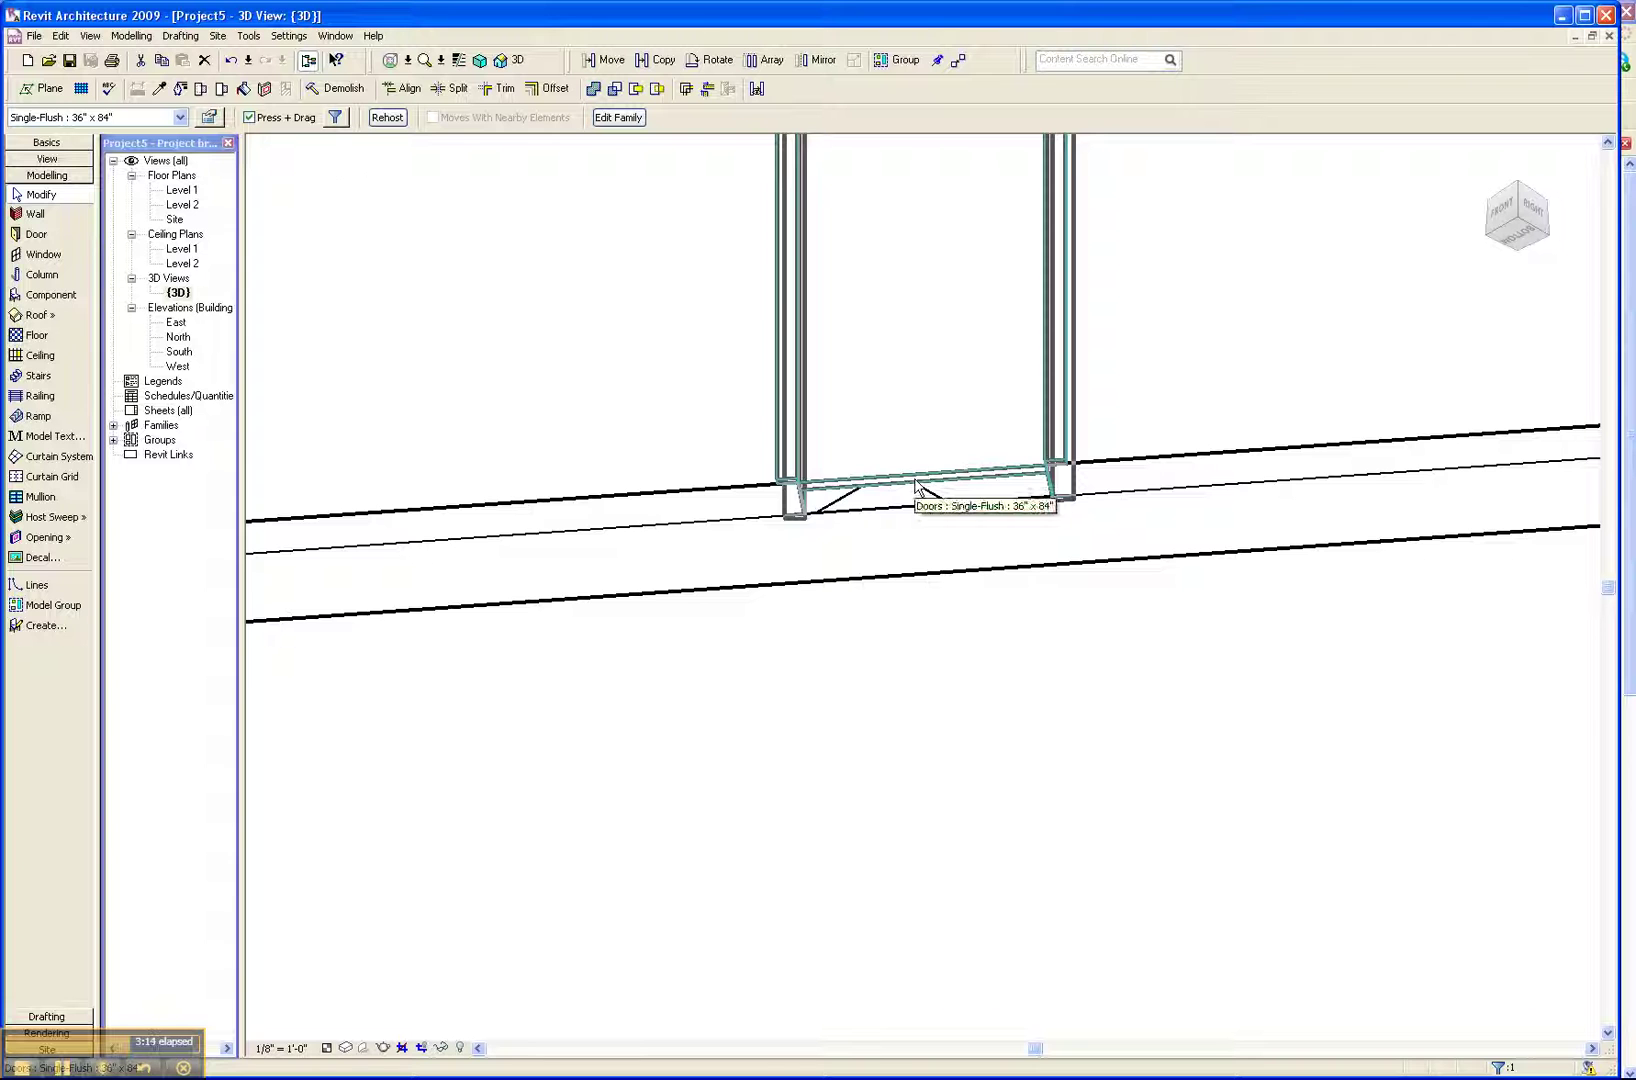
left_click(209, 118)
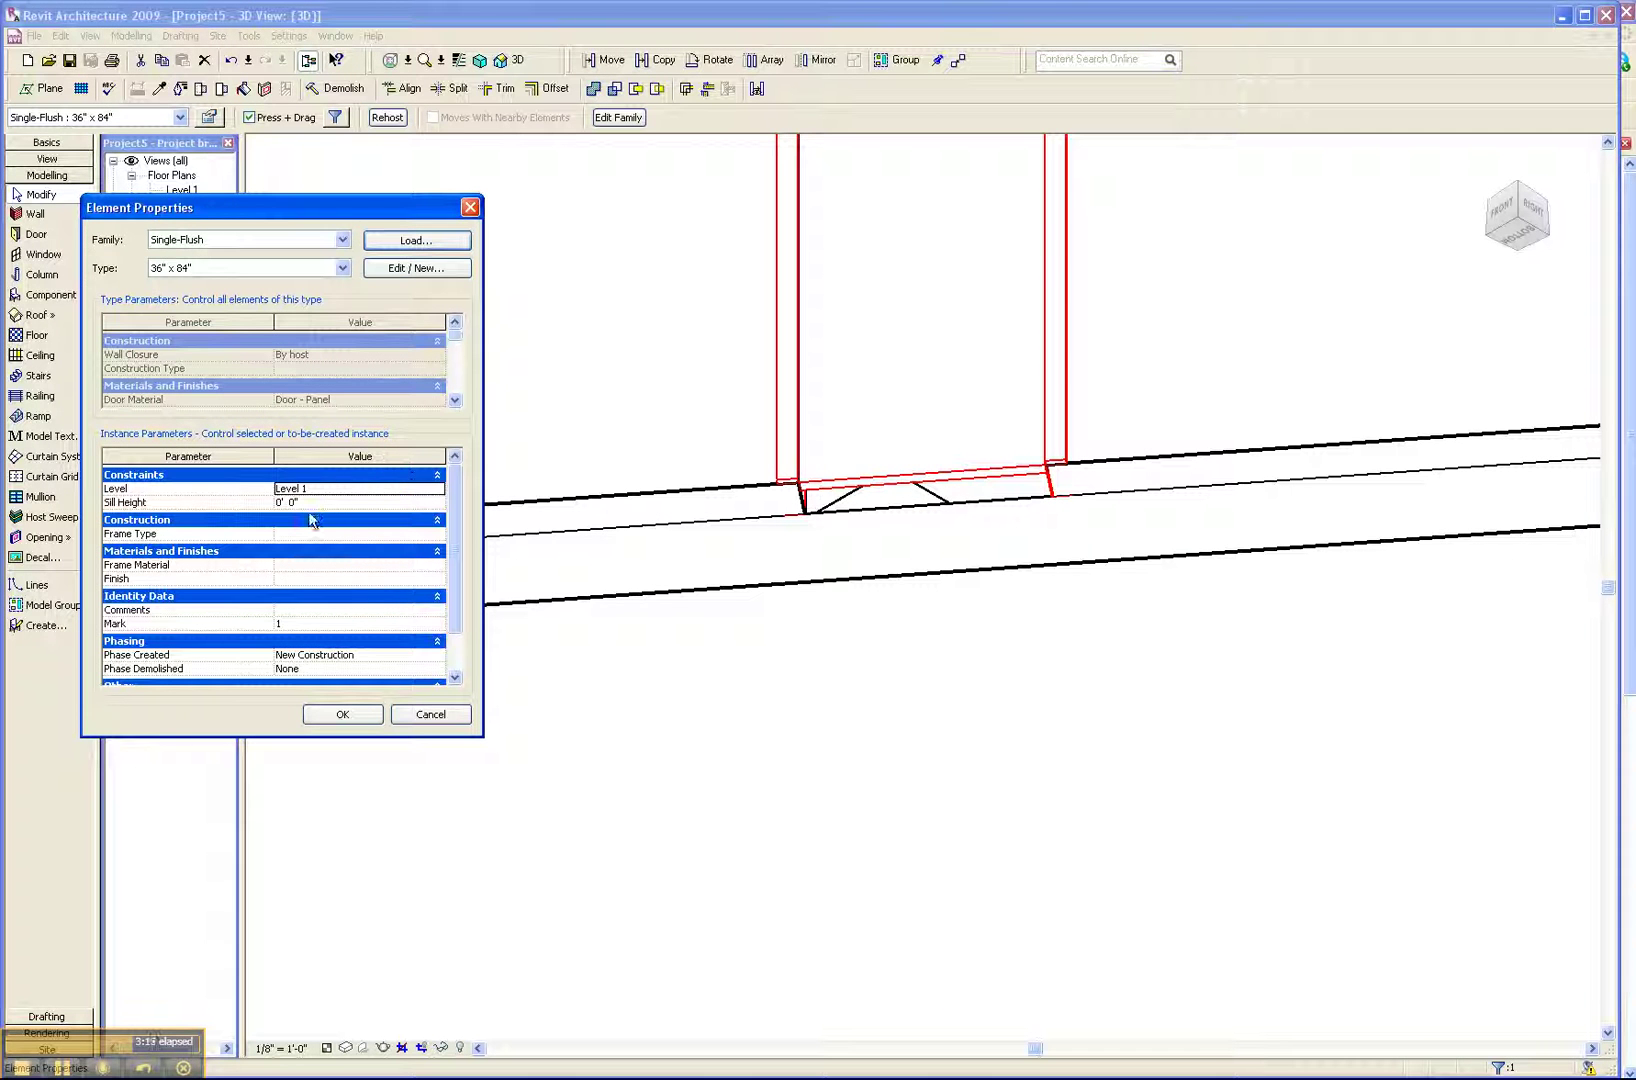
left_click(405, 269)
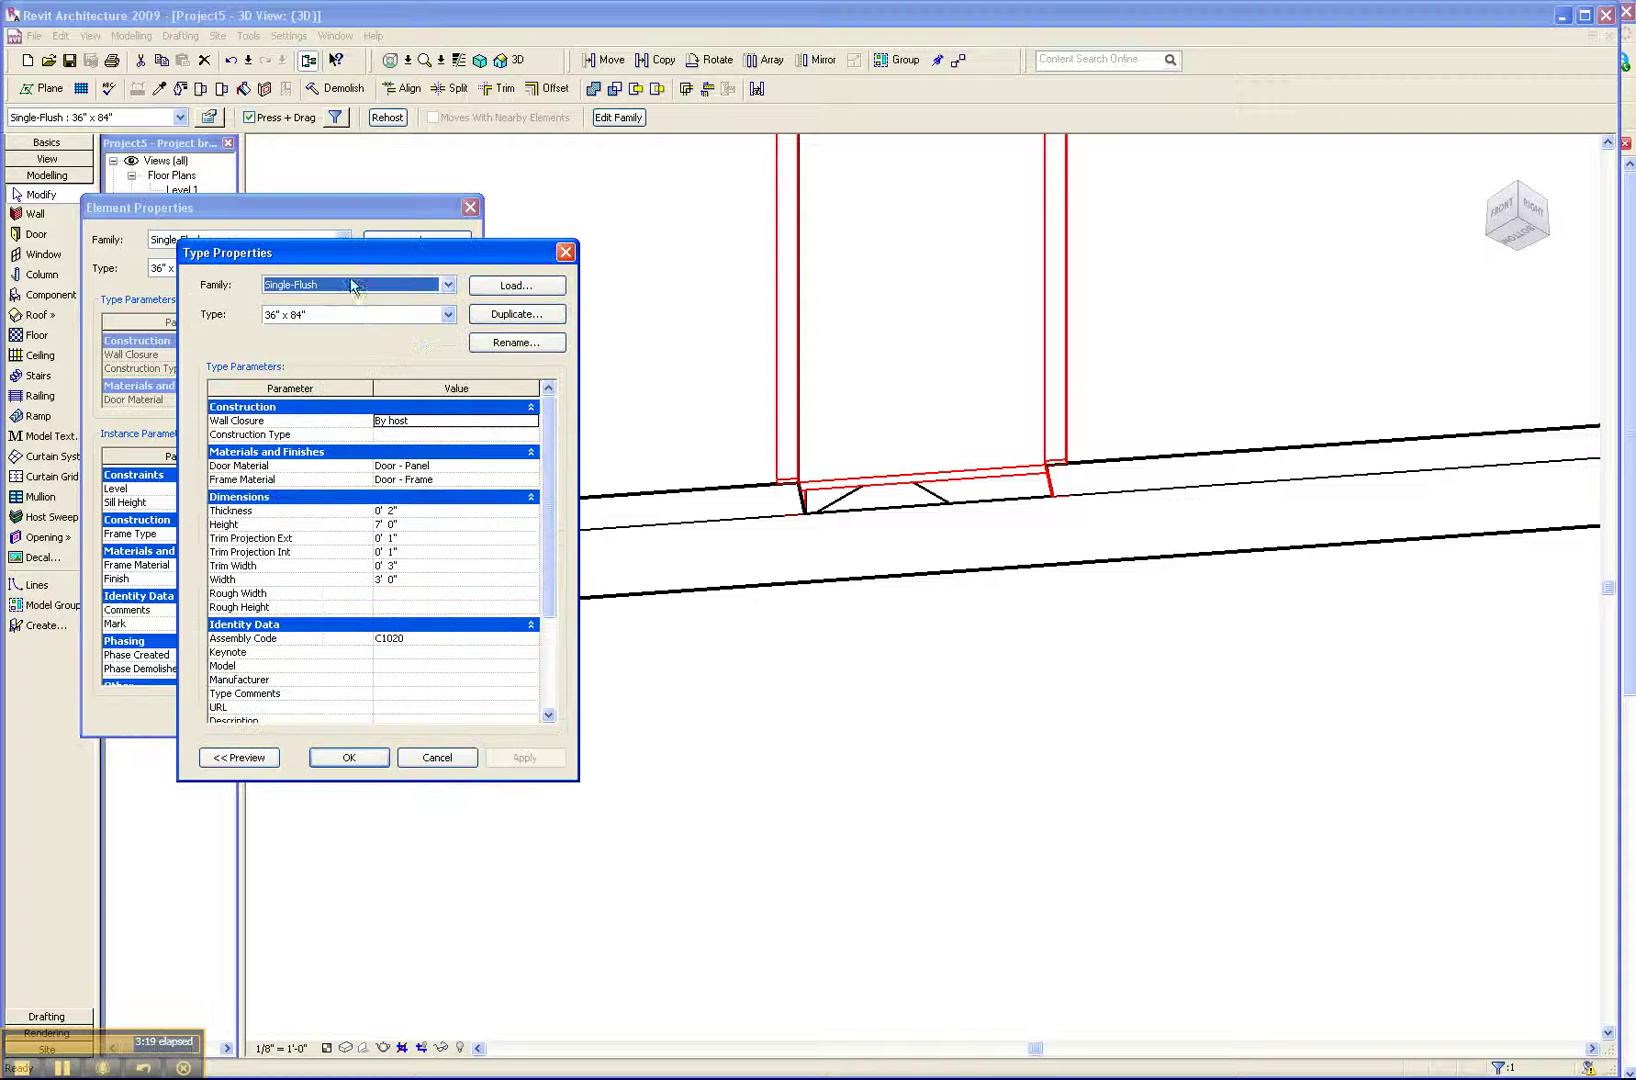
Rename the 36" x 84" door type to 36" x 84"CFD
left_click(346, 316)
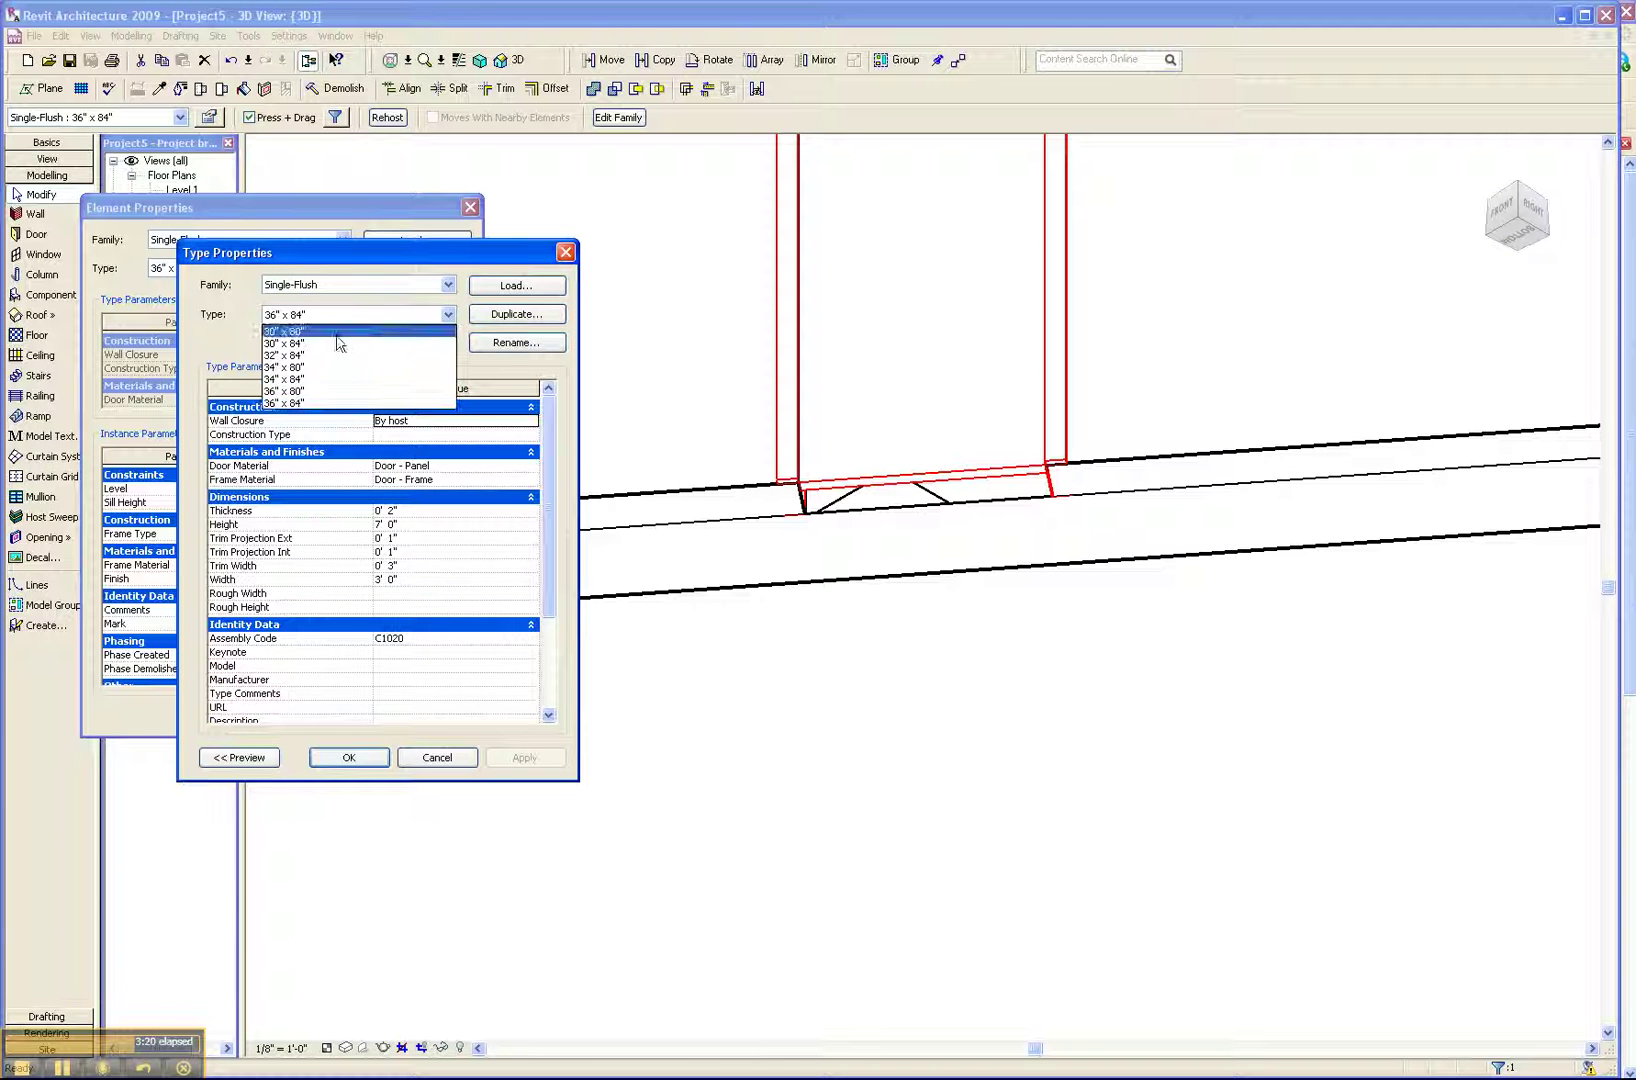
left_click(346, 410)
left_click(490, 344)
left_click(385, 515)
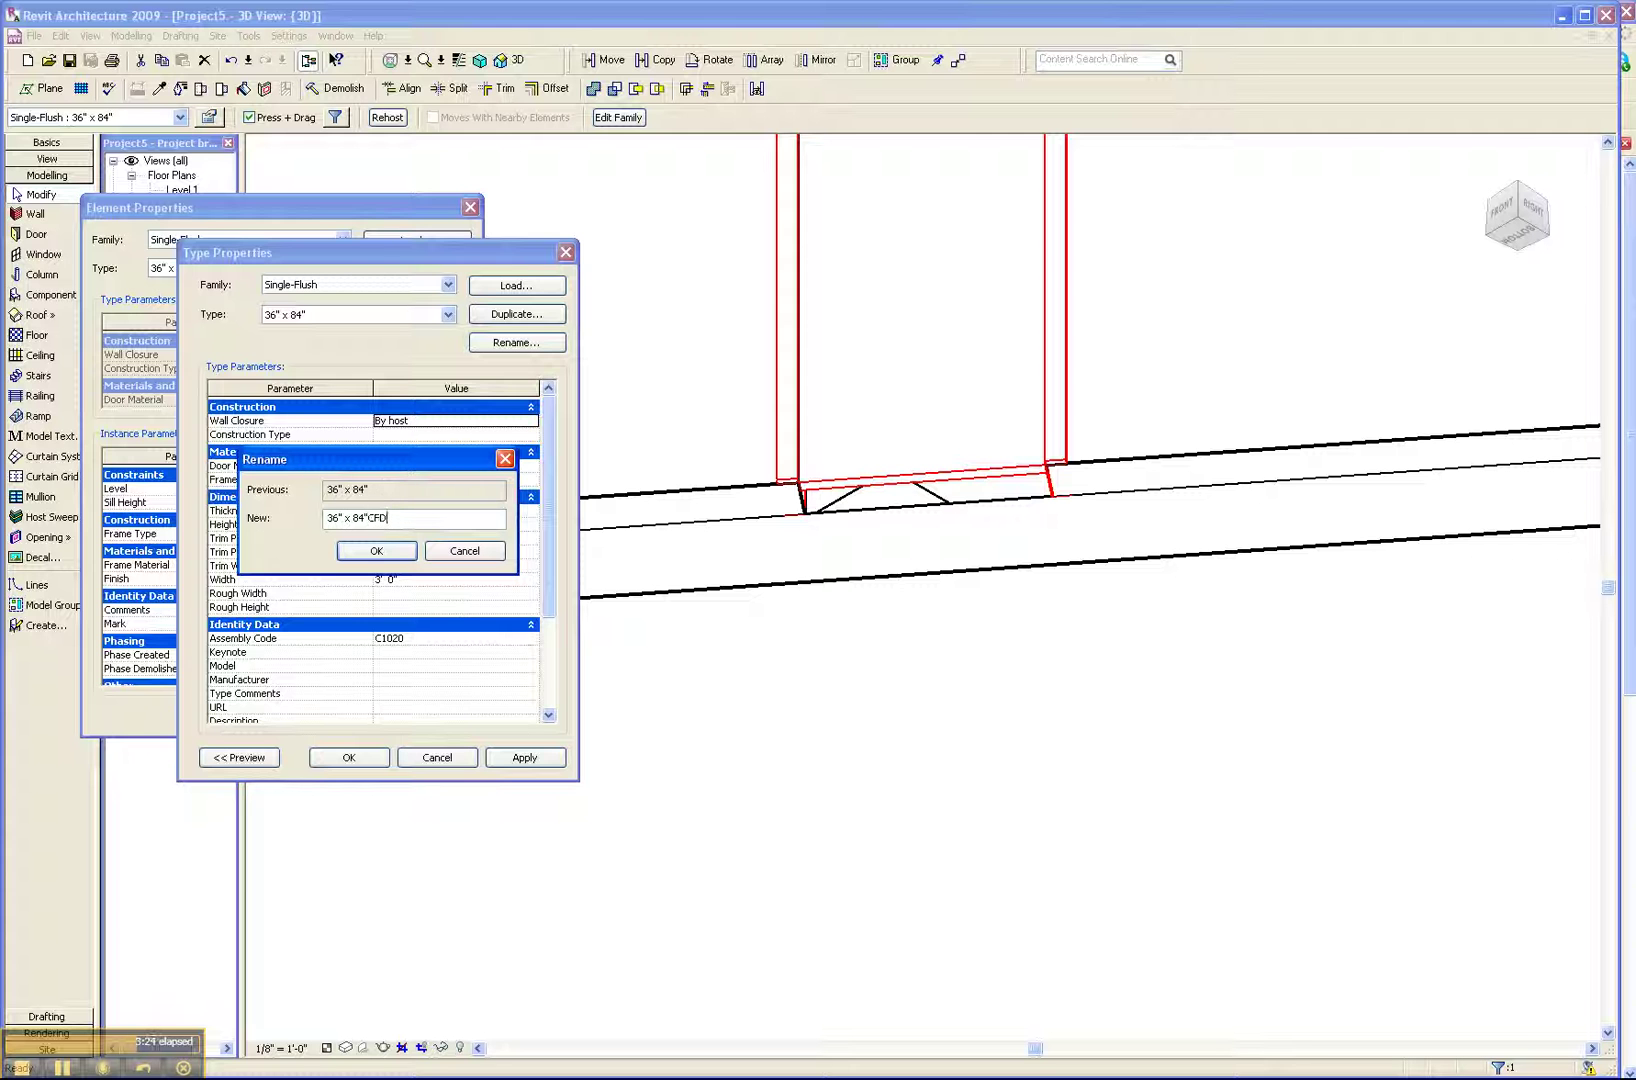
left_click(376, 551)
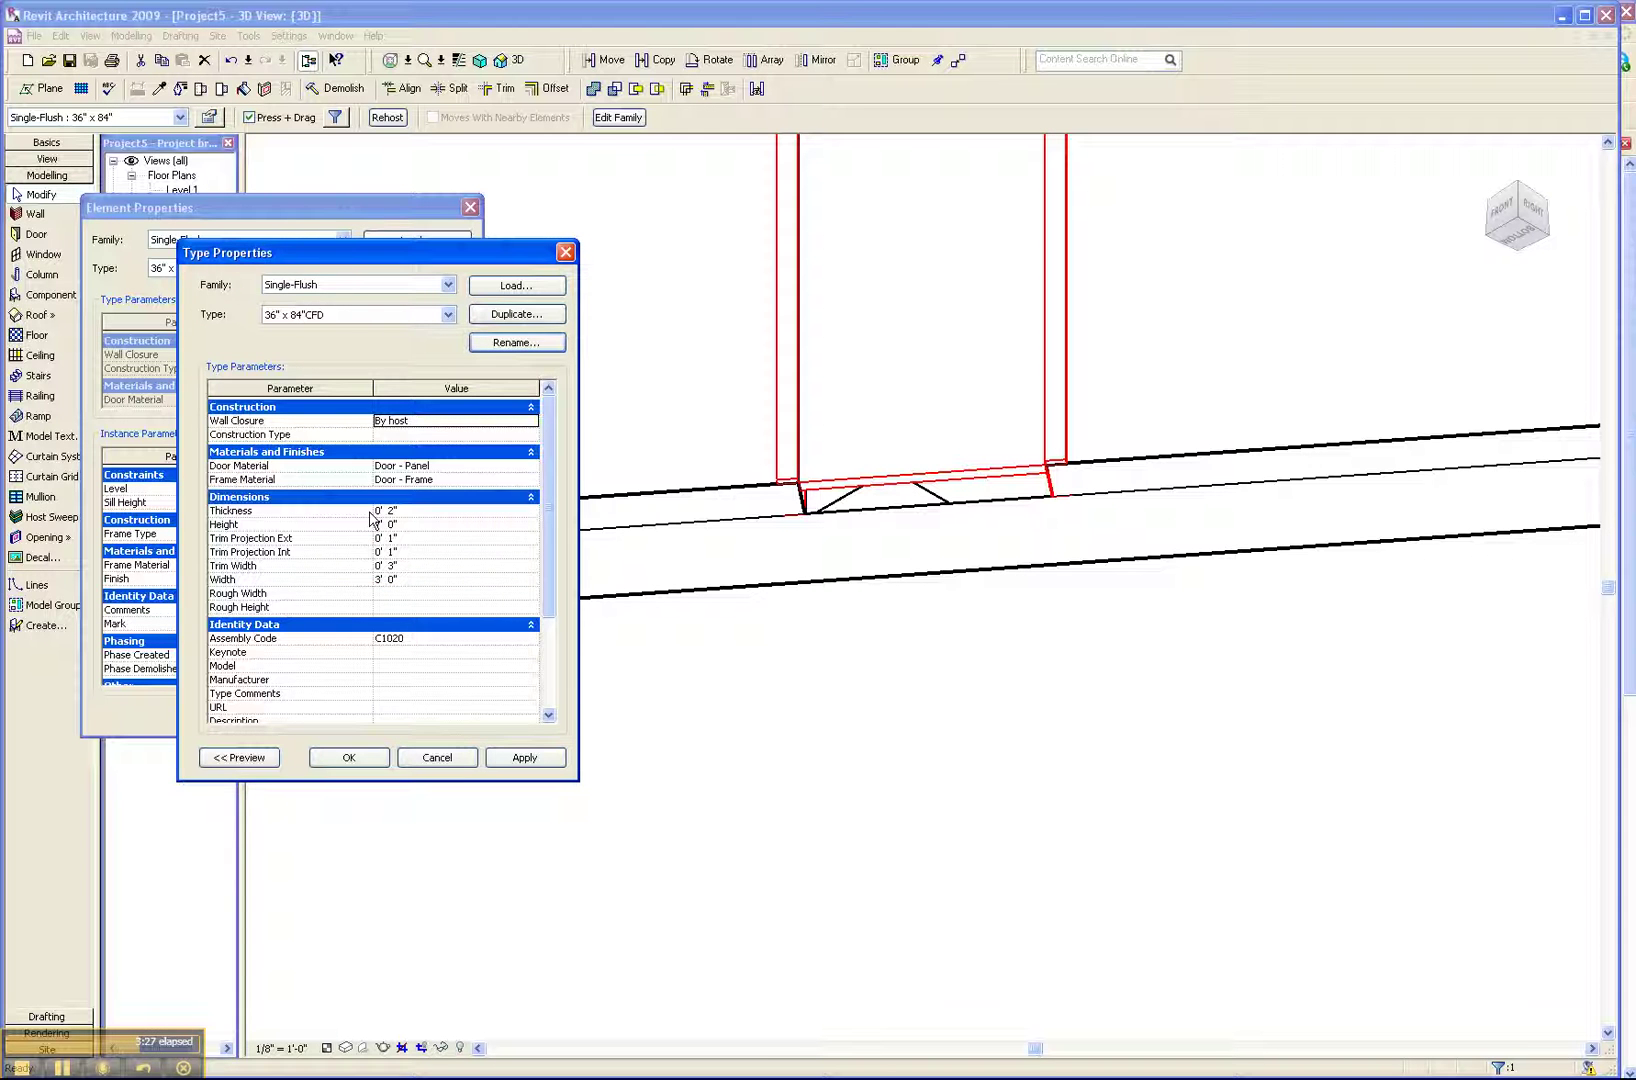
Set the door type's Thickness to 1' 0" and apply the change
left_click(415, 497)
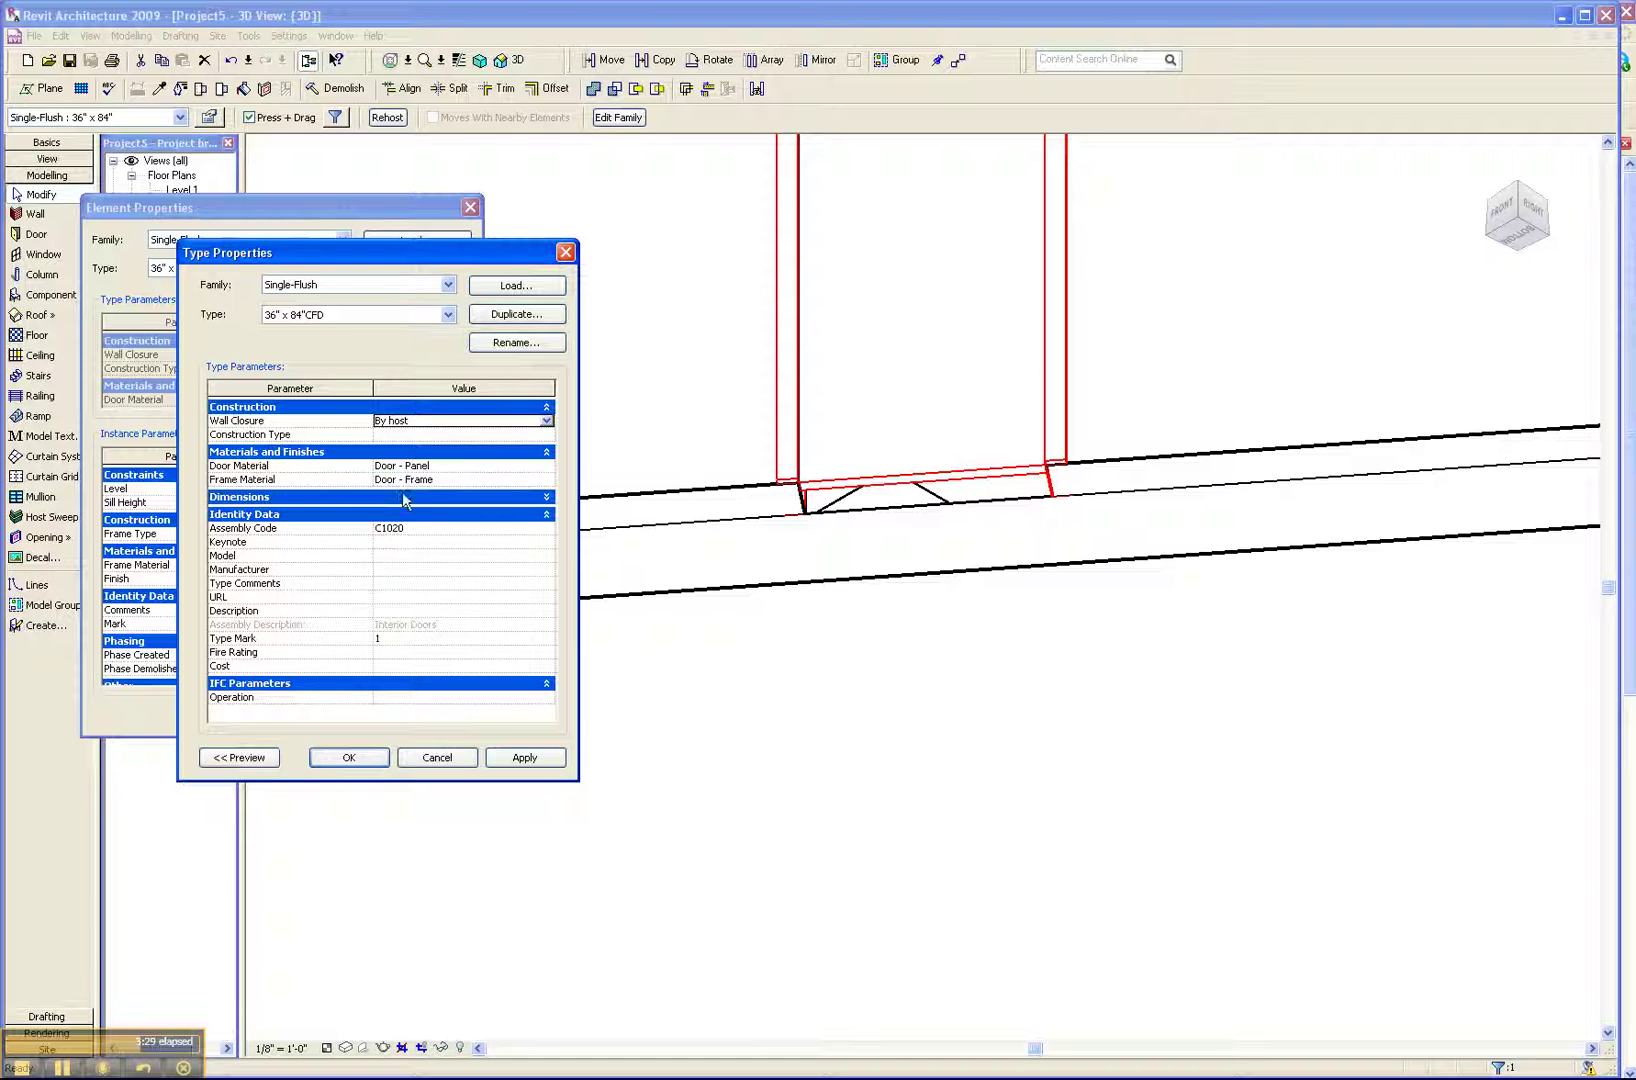
left_click(399, 497)
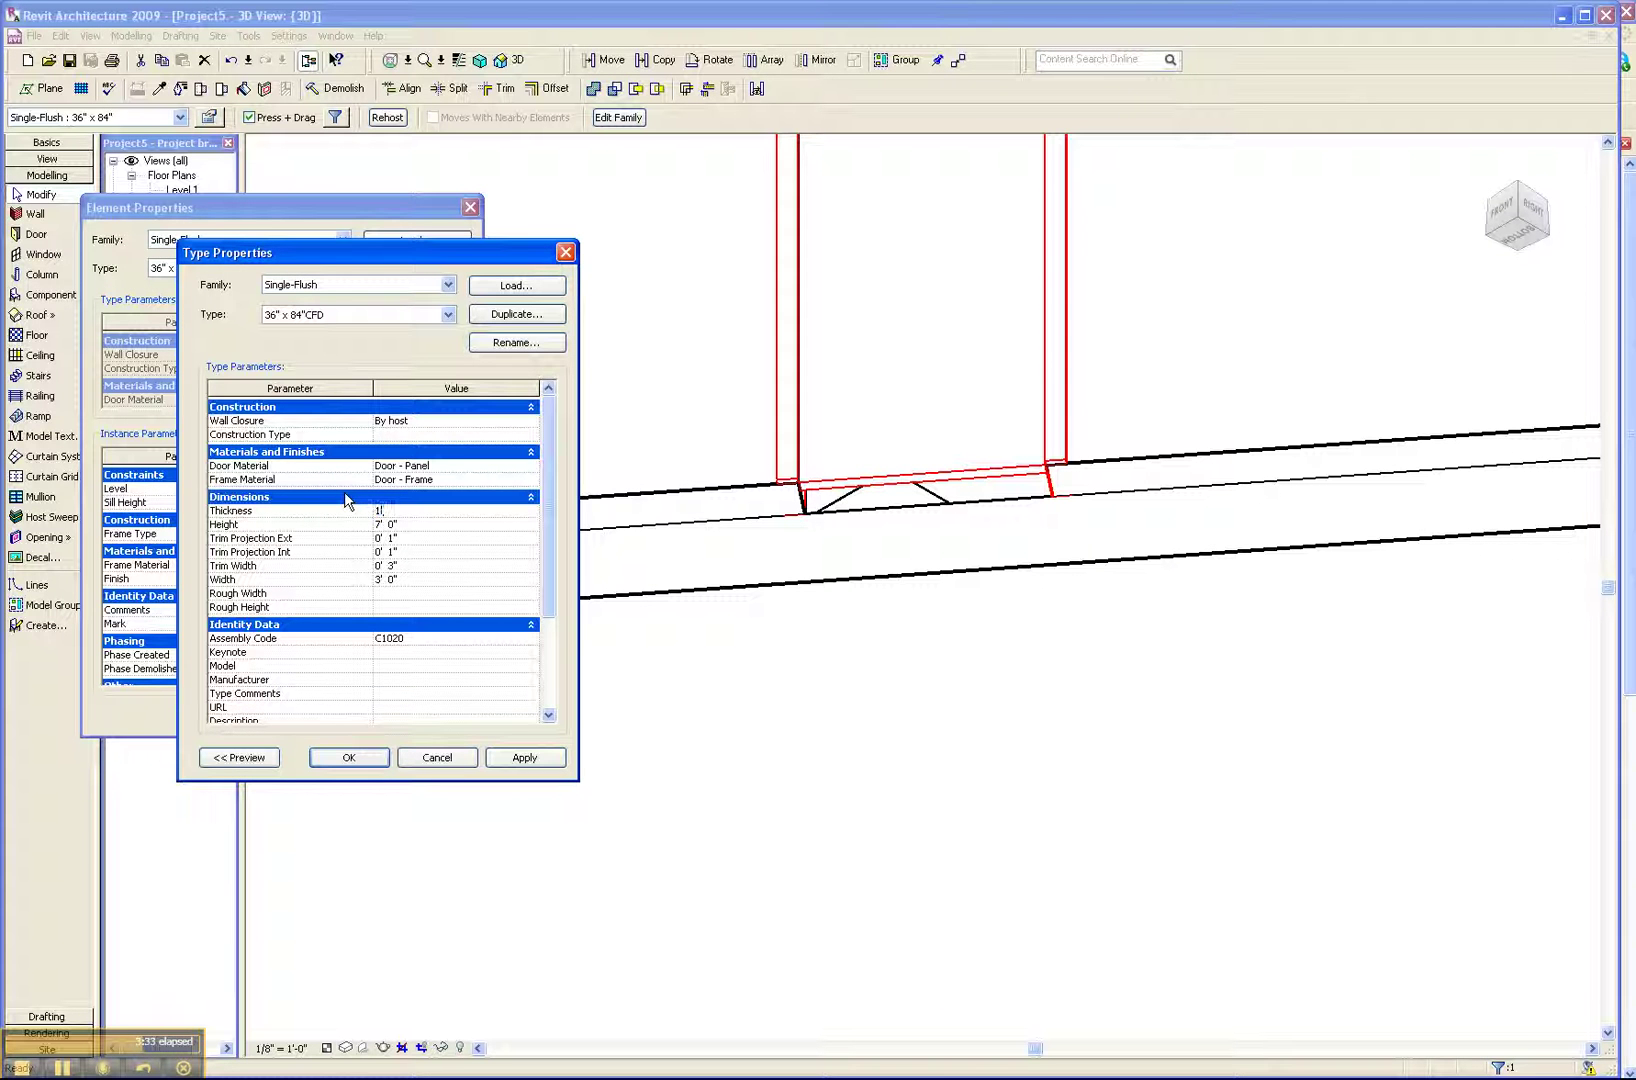
key("Return")
left_click(507, 760)
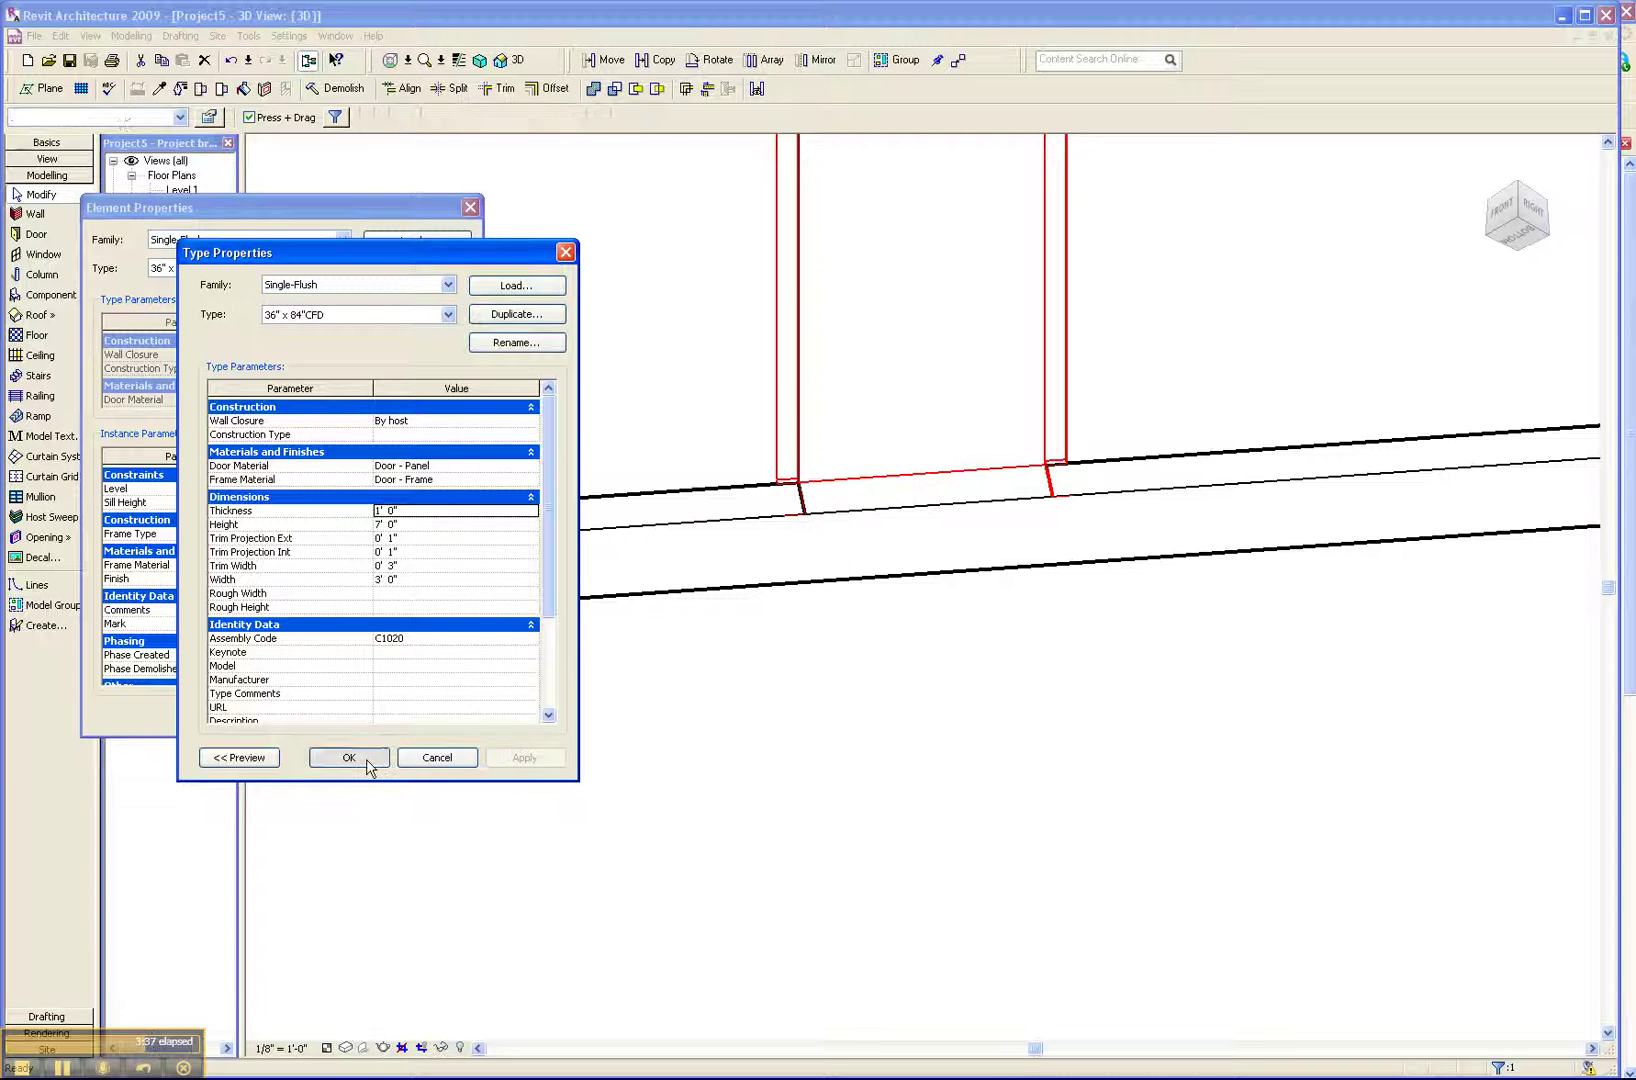
left_click(362, 762)
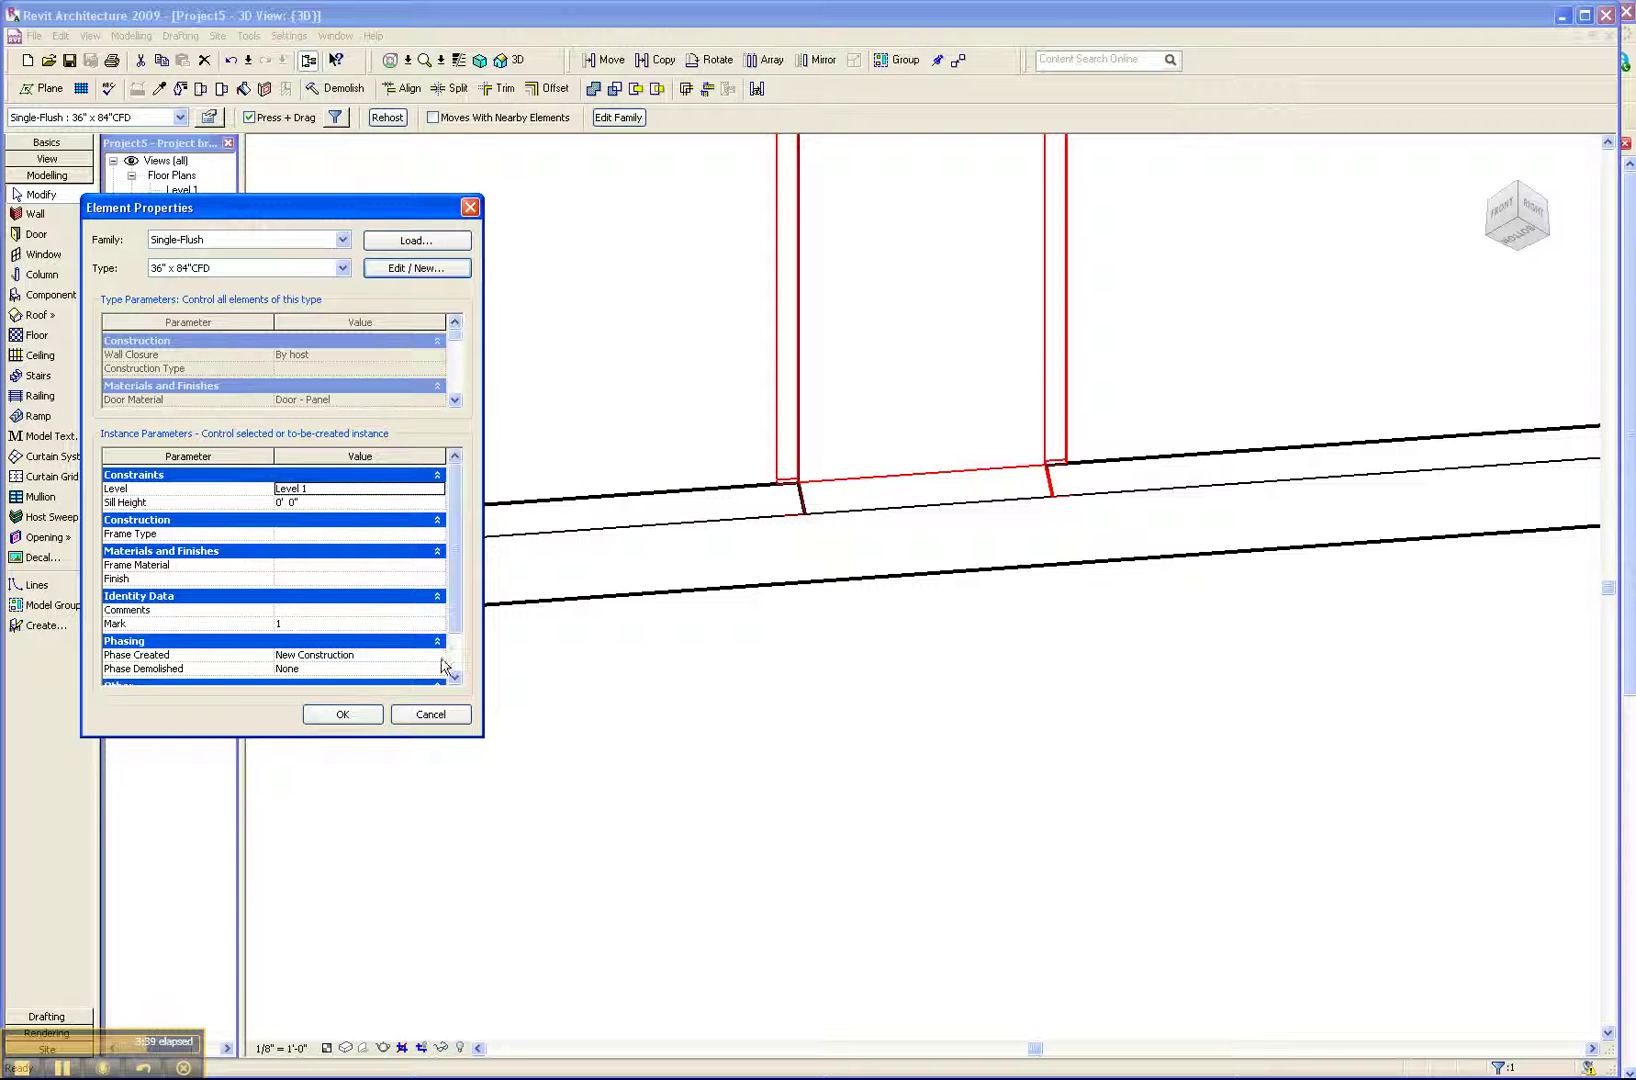
Close the door's Element Properties and zoom around the 3D view to inspect the doors
left_click(342, 714)
scroll(988, 718, "up", 3)
scroll(988, 718, "down", 5)
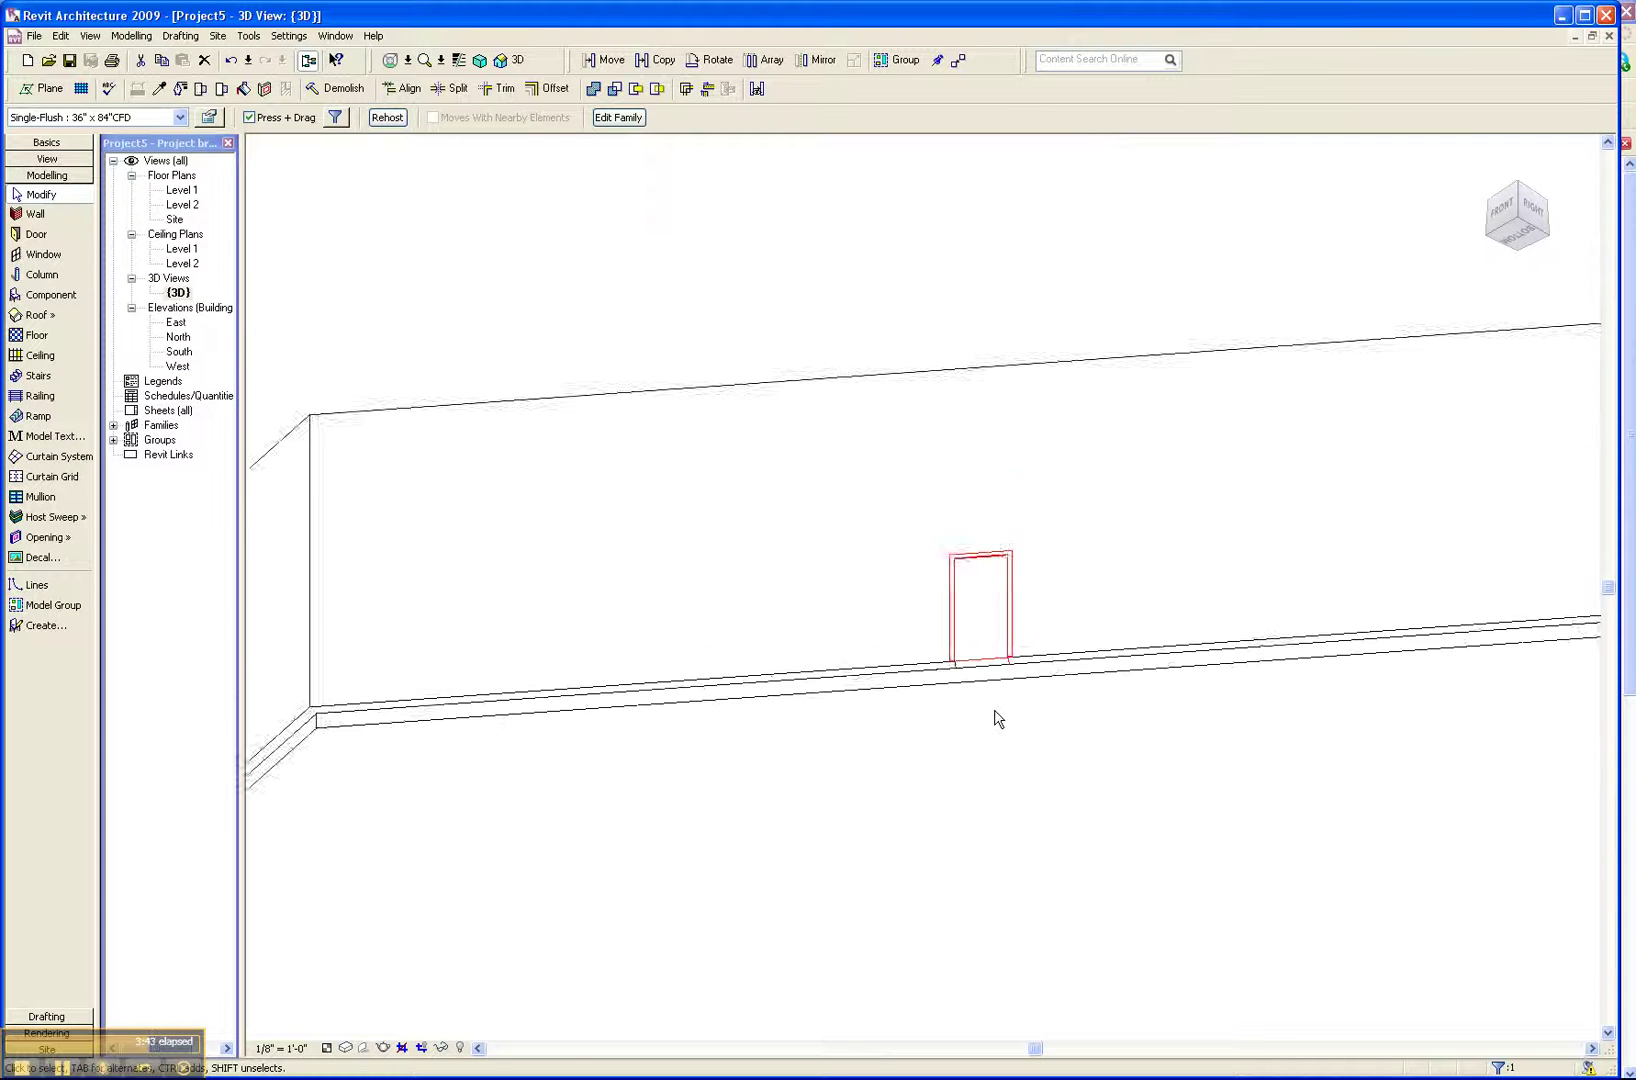
scroll(998, 716, "down", 3)
scroll(414, 845, "up", 4)
scroll(467, 858, "down", 5)
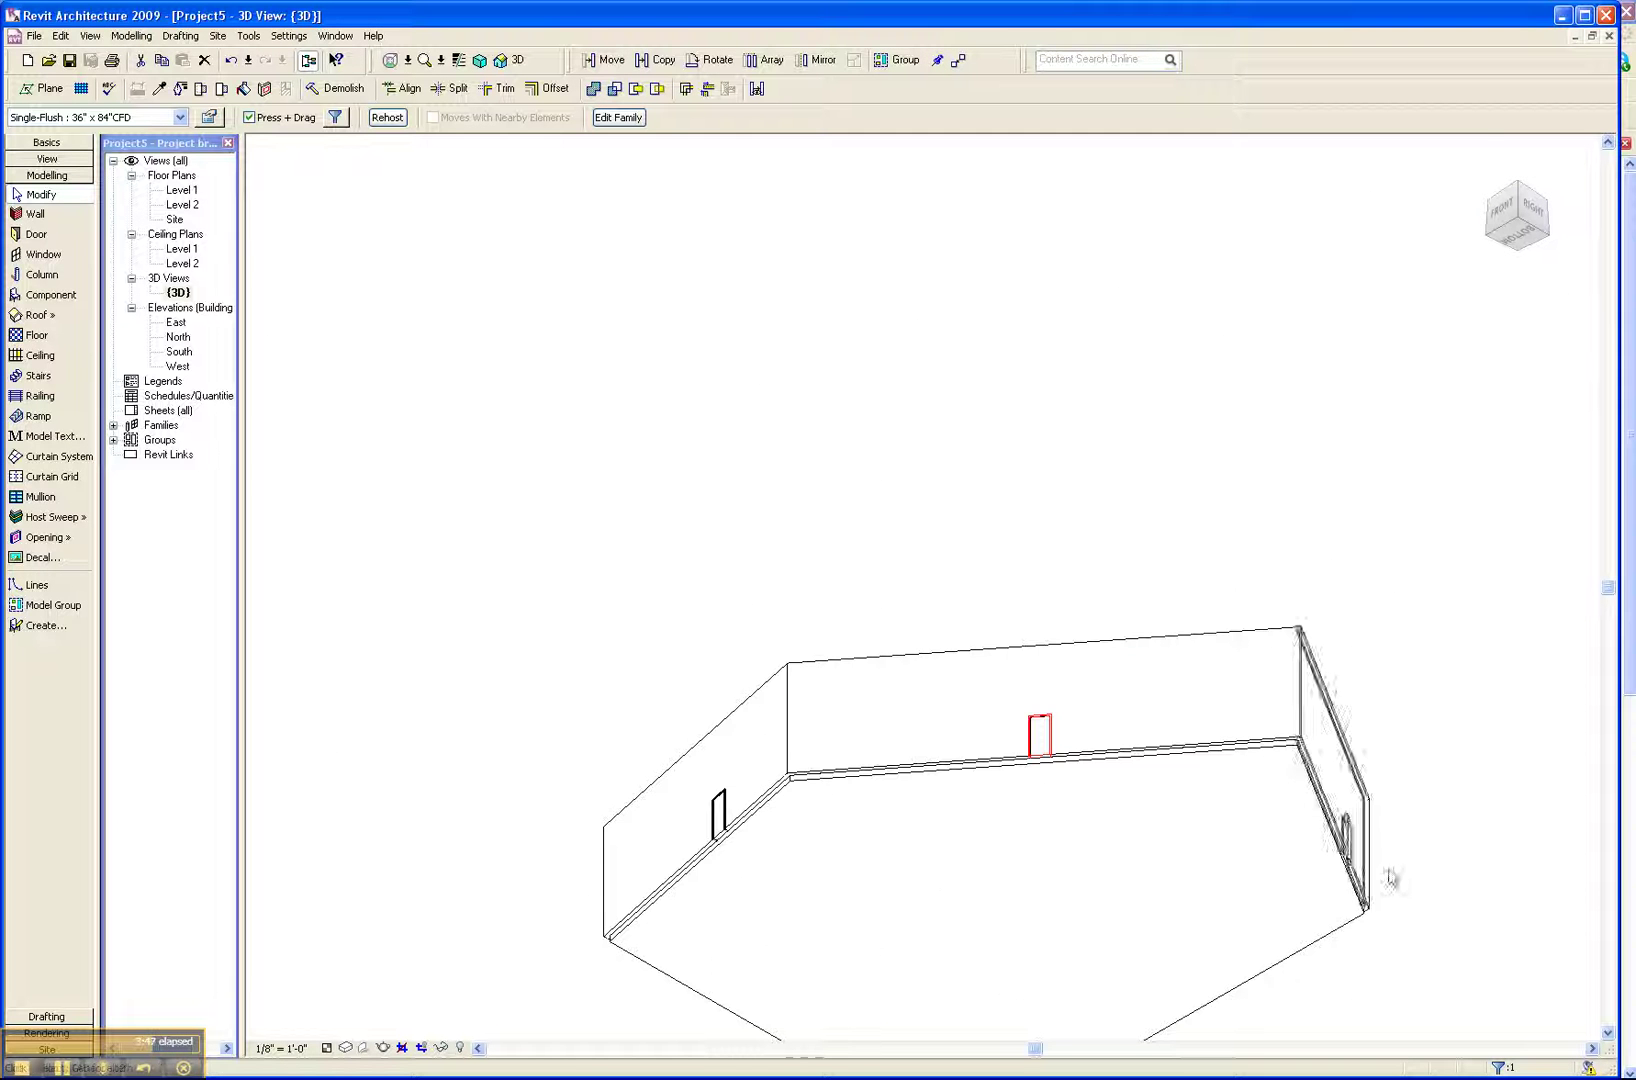
scroll(1391, 876, "down", 1)
scroll(1375, 878, "up", 1)
scroll(1375, 878, "up", 4)
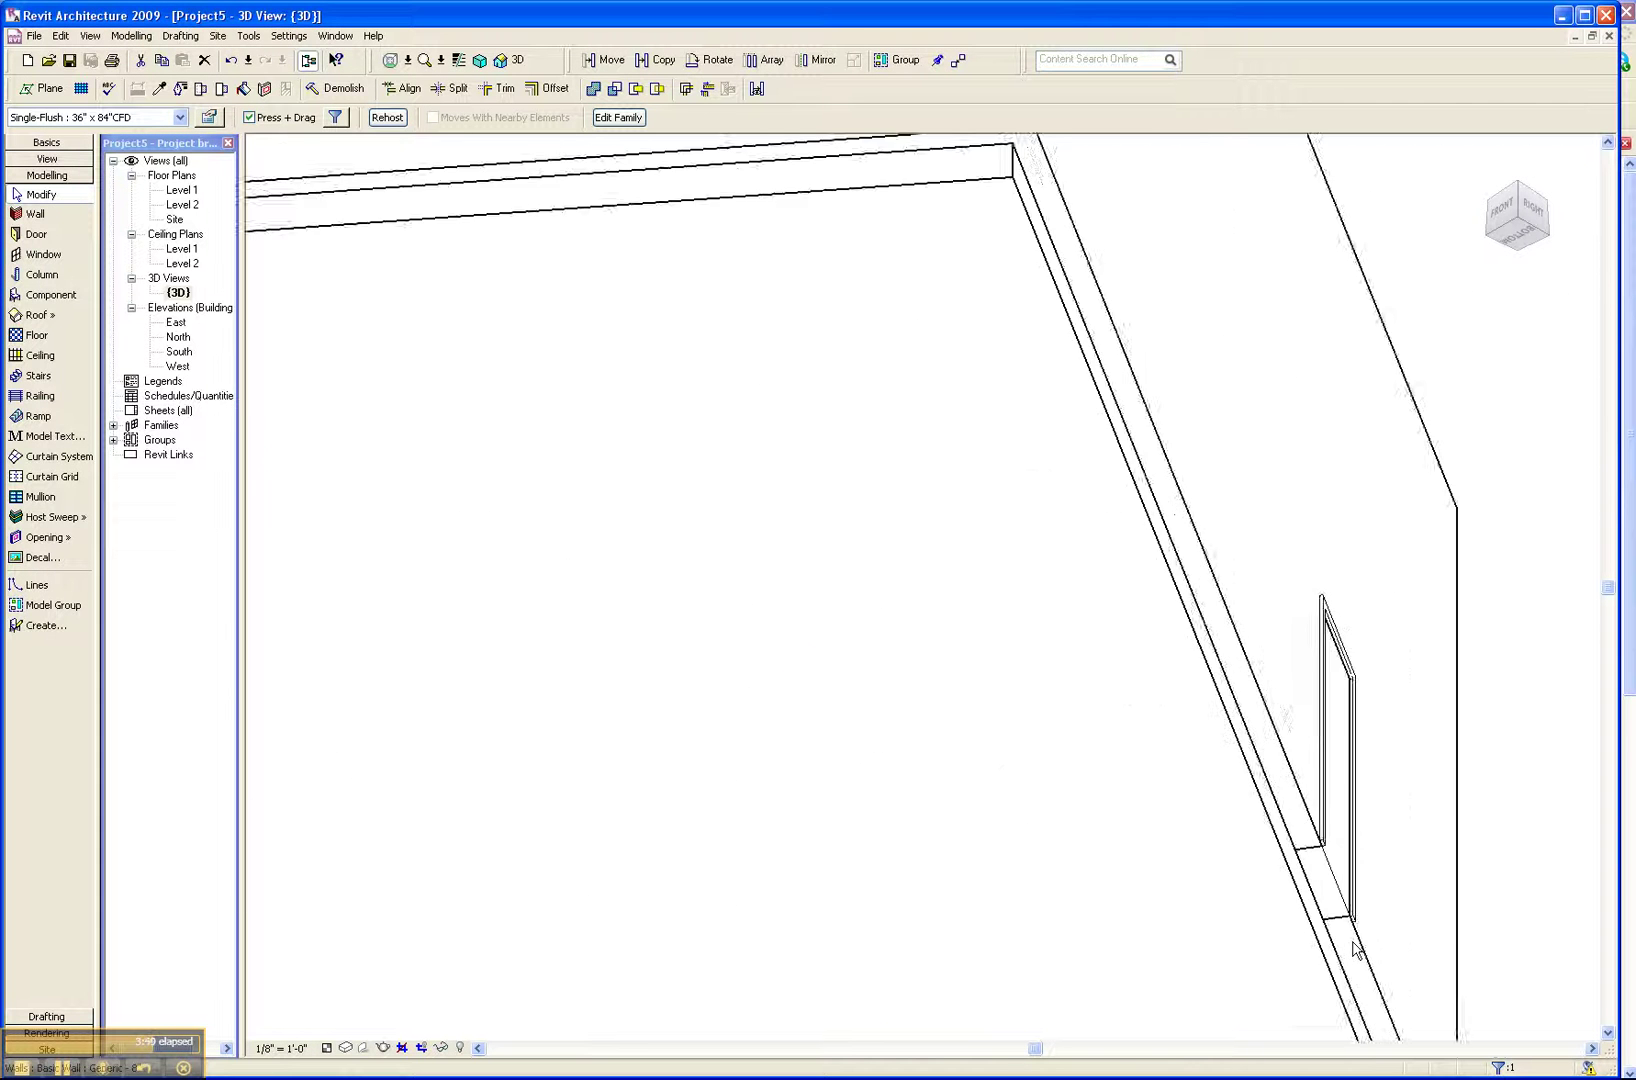
scroll(1355, 840, "down", 4)
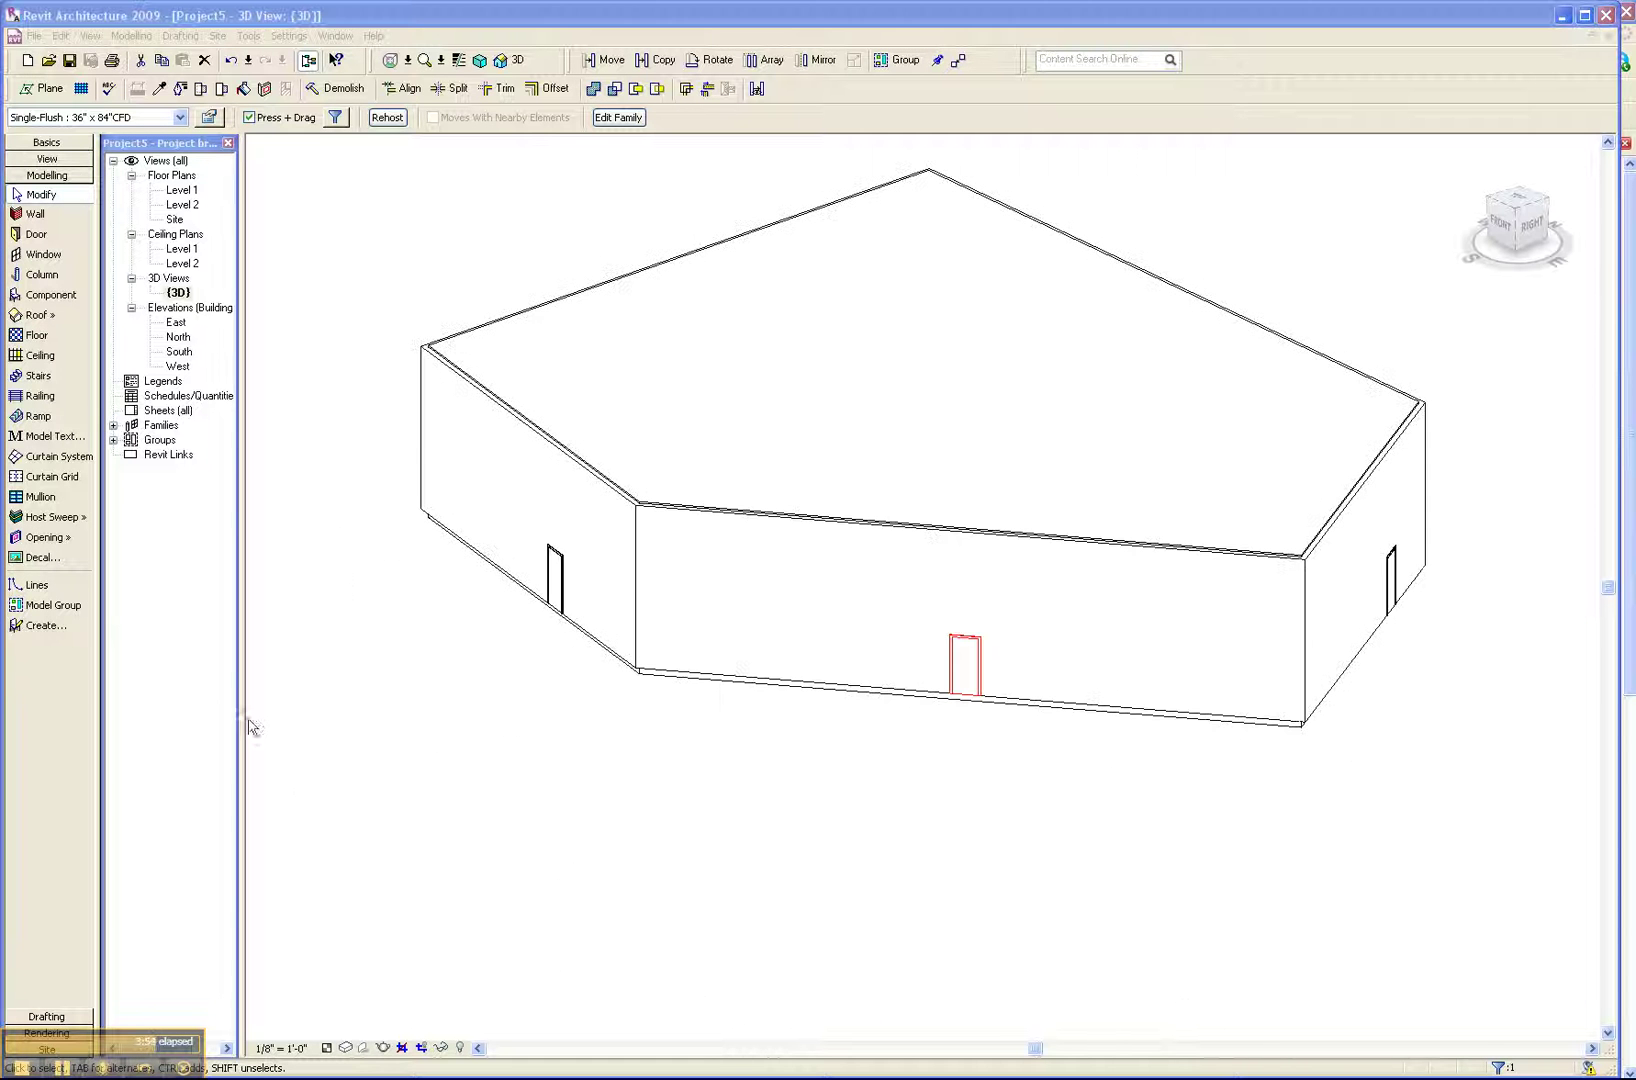
Place Fixed 36" x 48" windows on the front, left and right walls
left_click(42, 254)
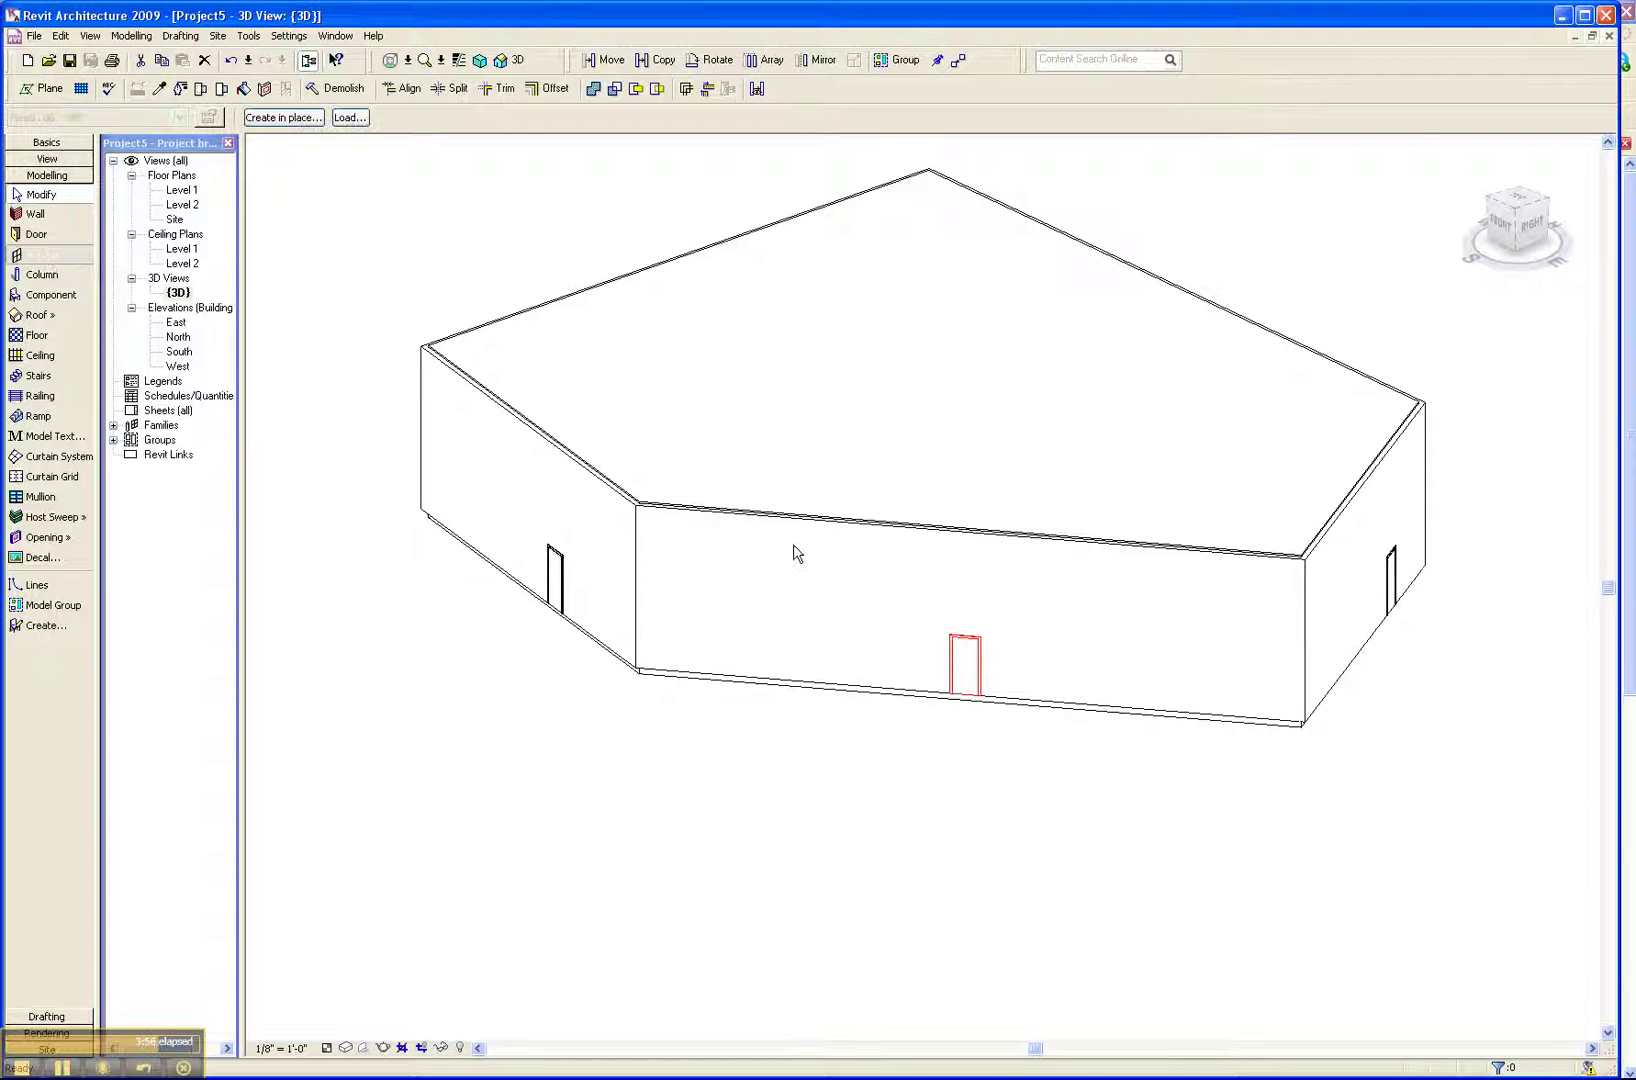
left_click(684, 543)
left_click(486, 440)
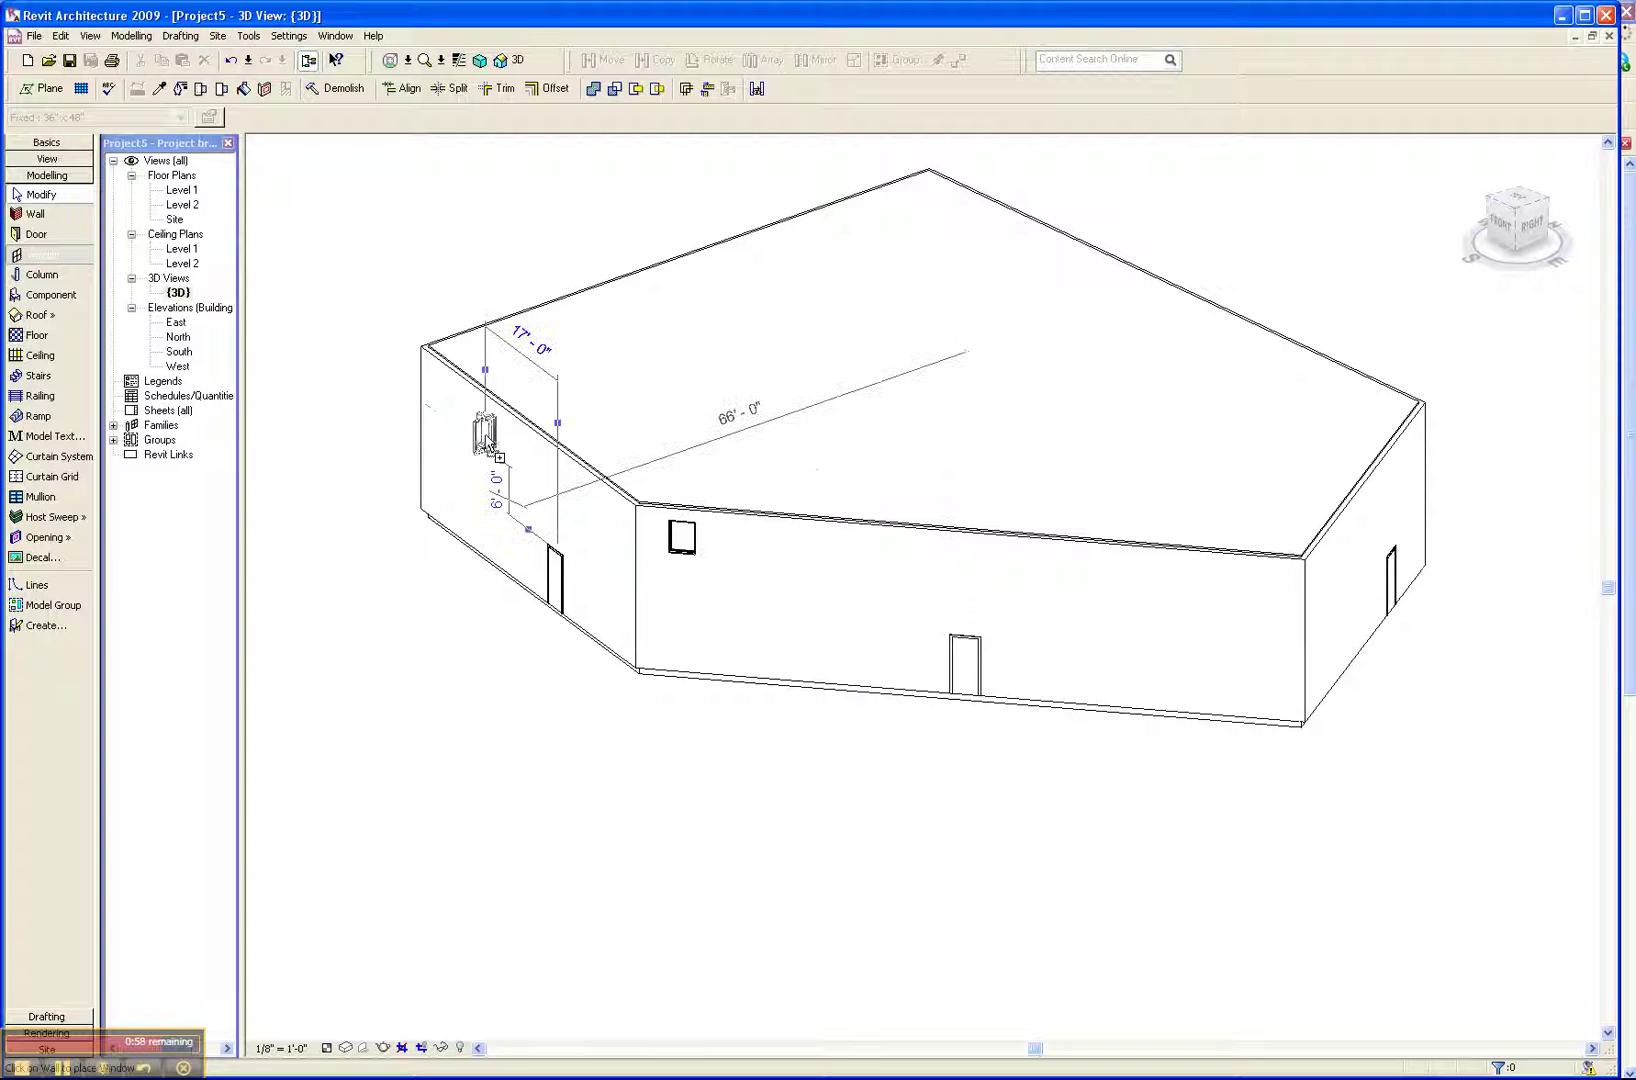
left_click(1398, 498)
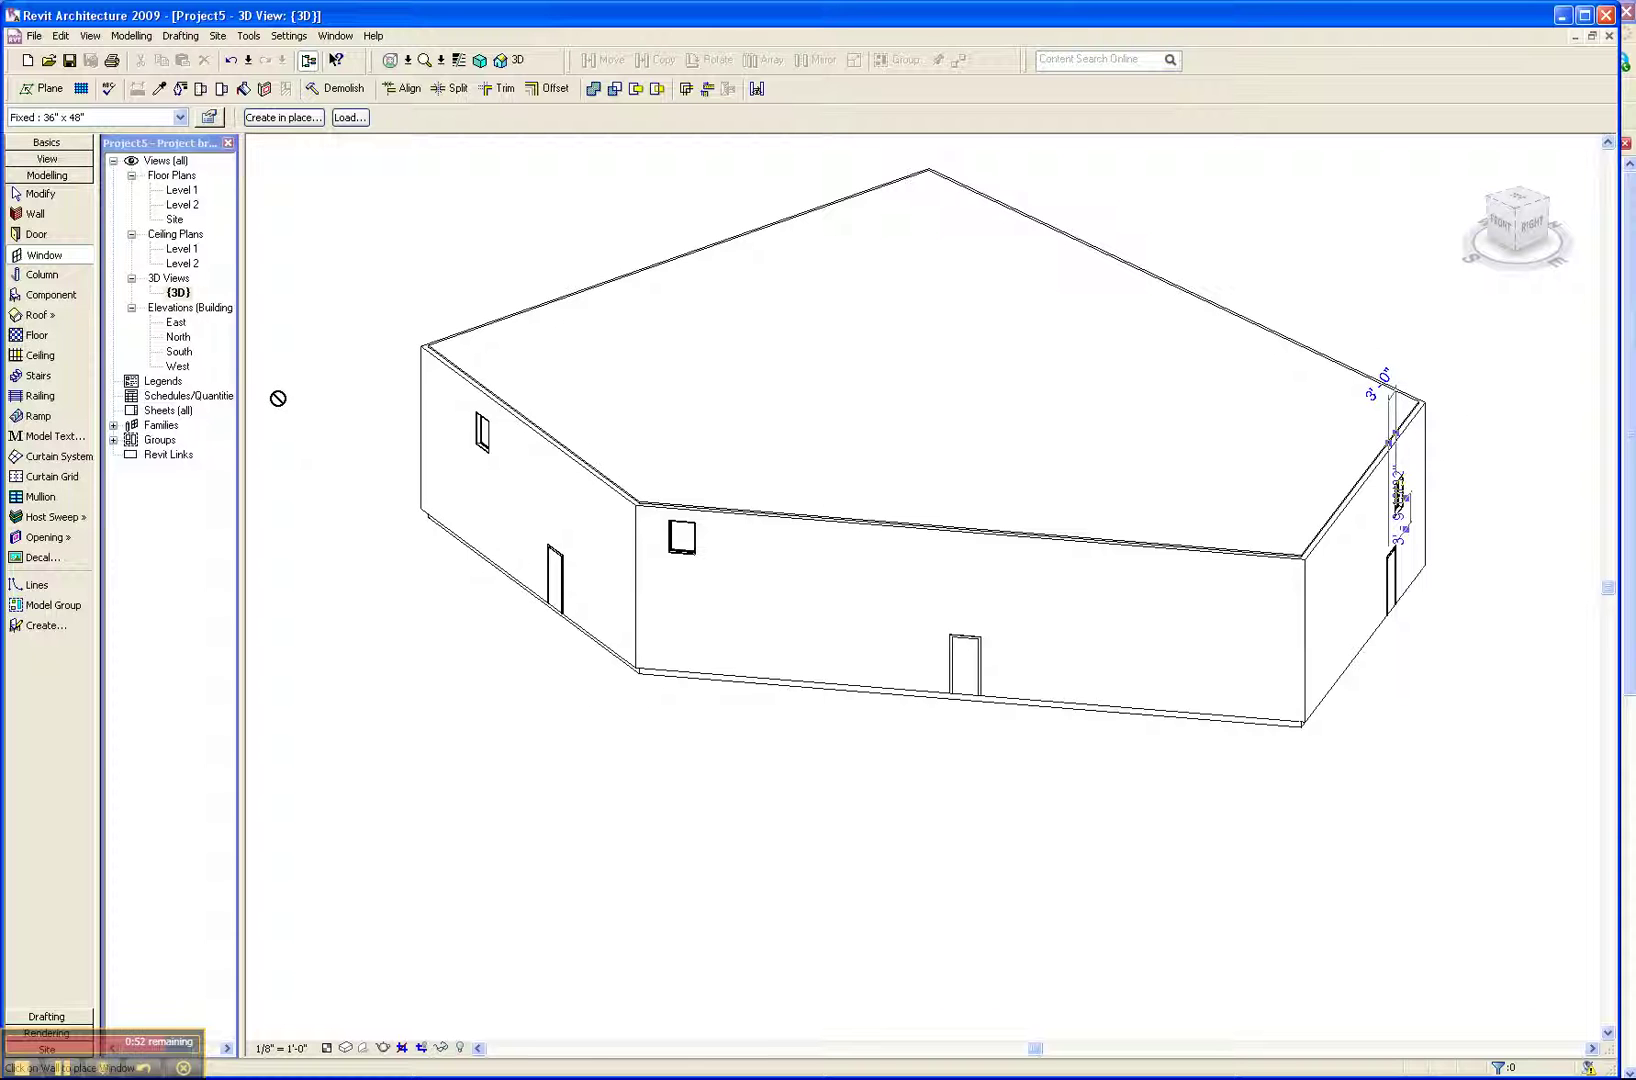
key("Escape")
key("Escape")
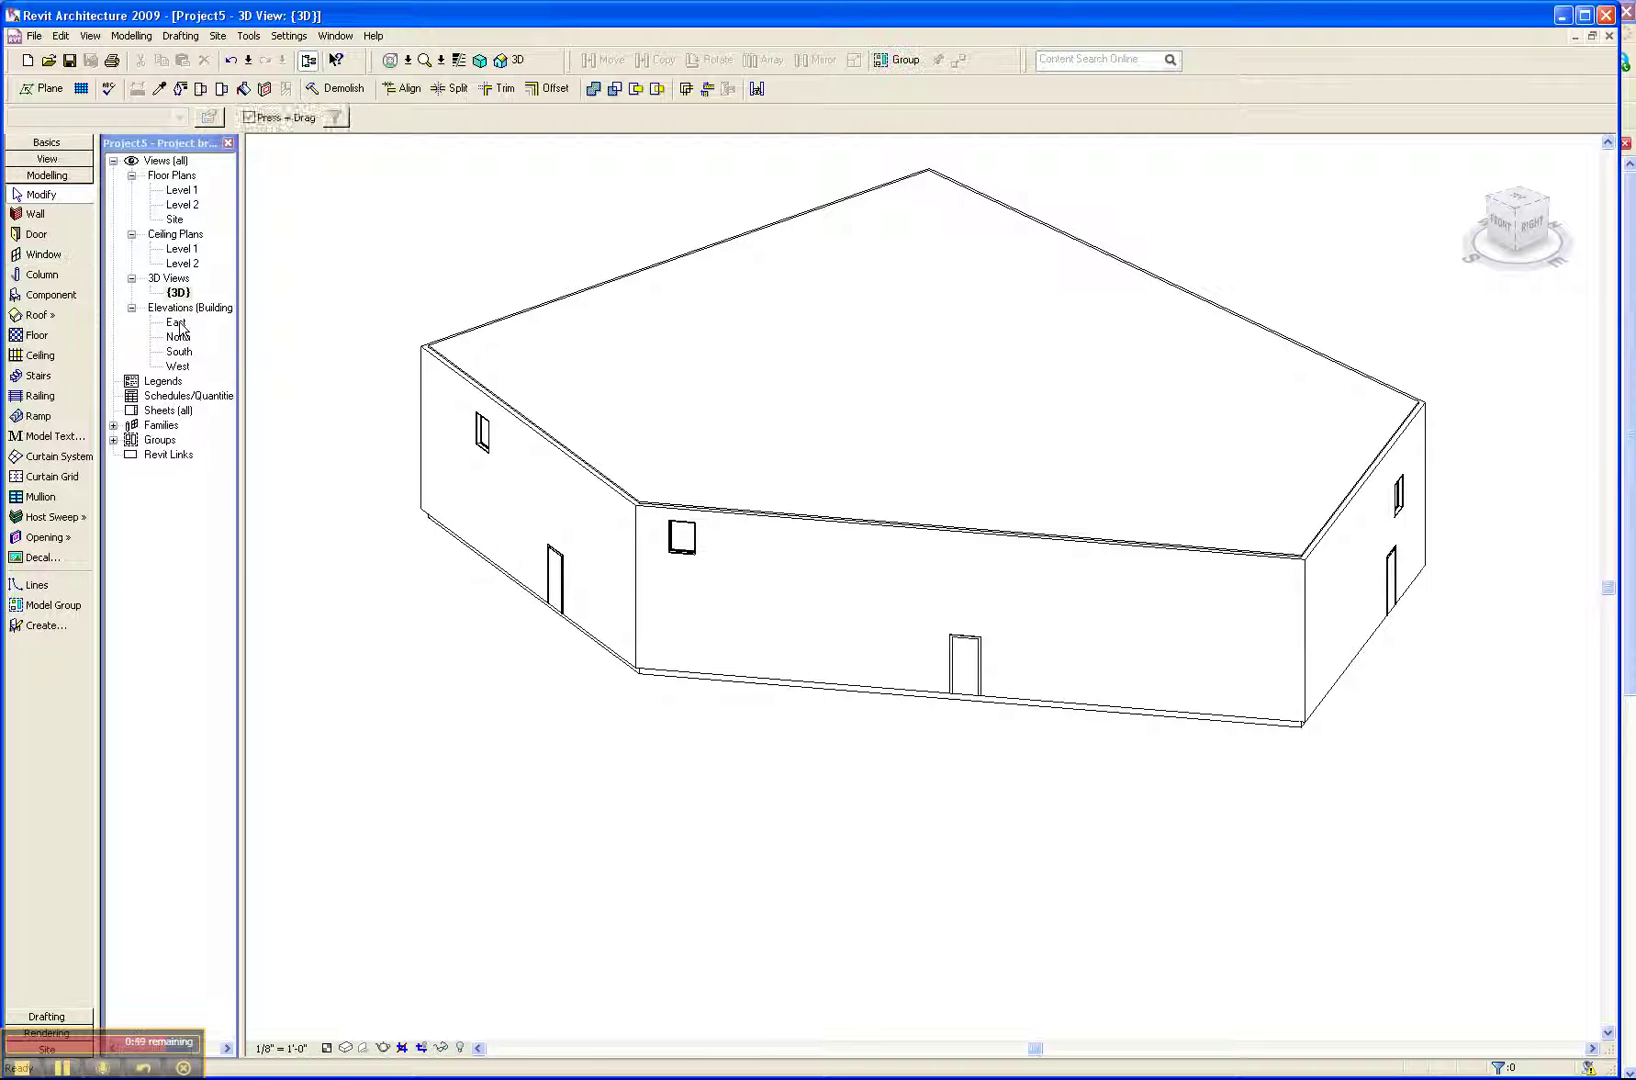
View the East elevation, then return to the 2Floor Model.rvt 3D view
double_click(177, 323)
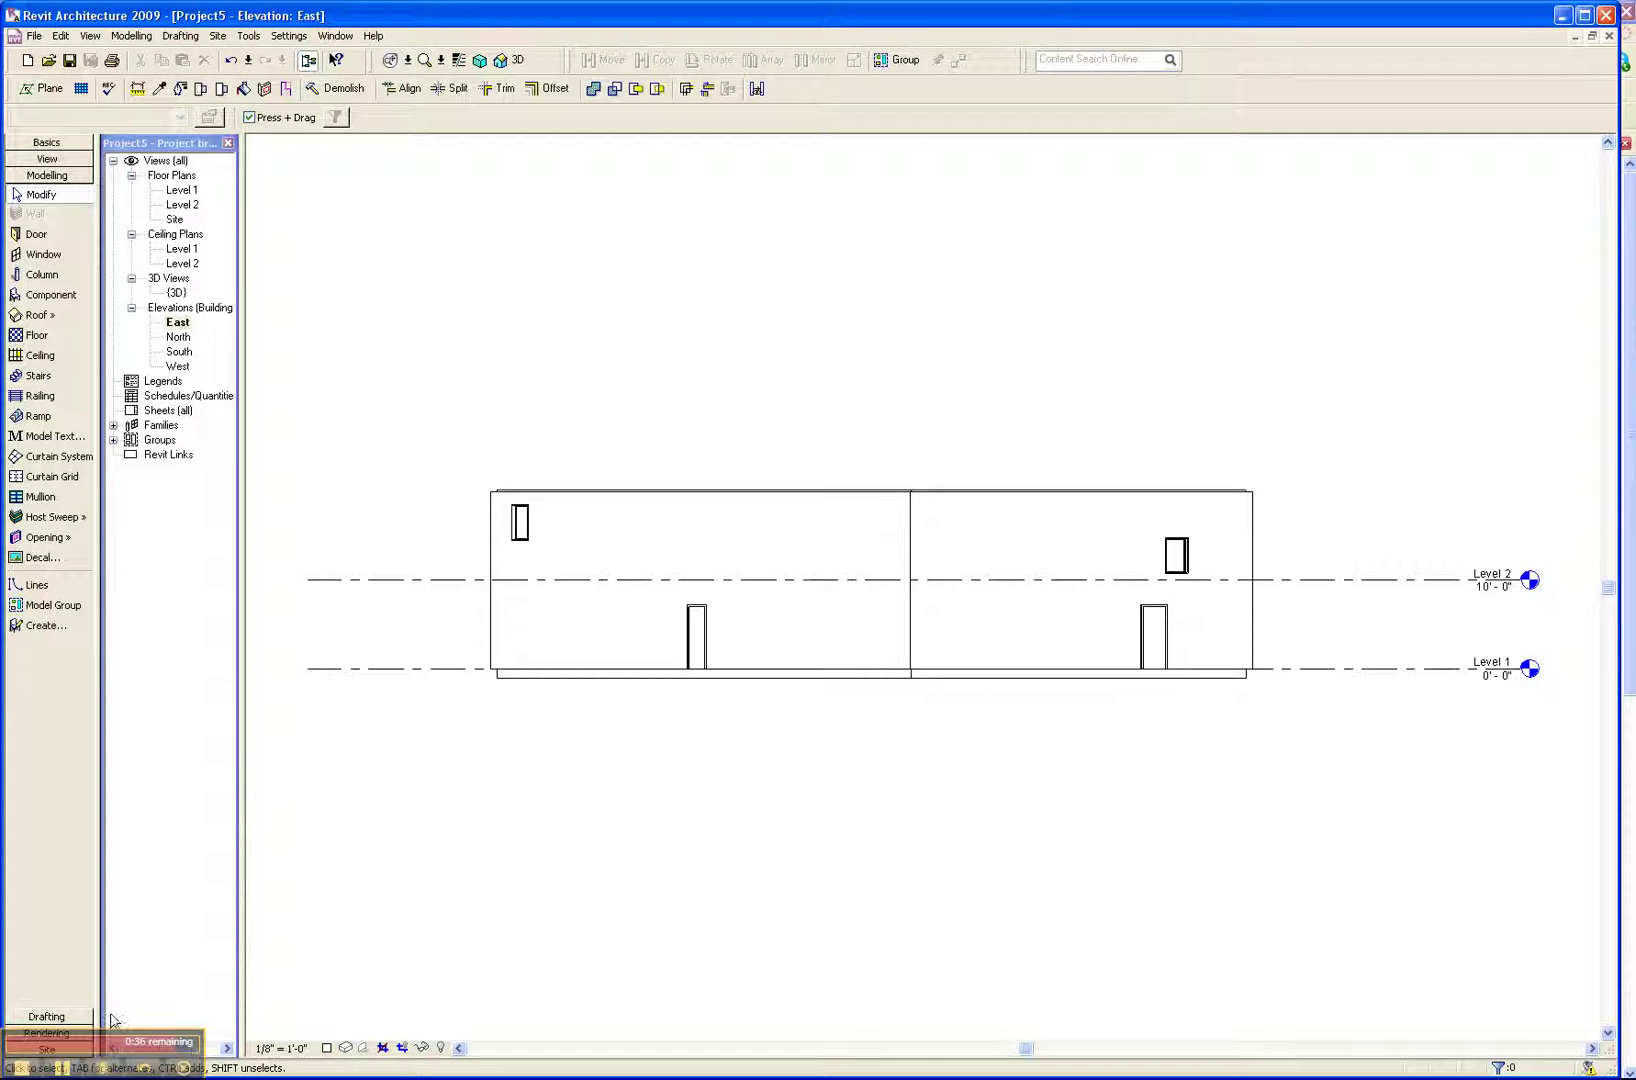
left_click(67, 1069)
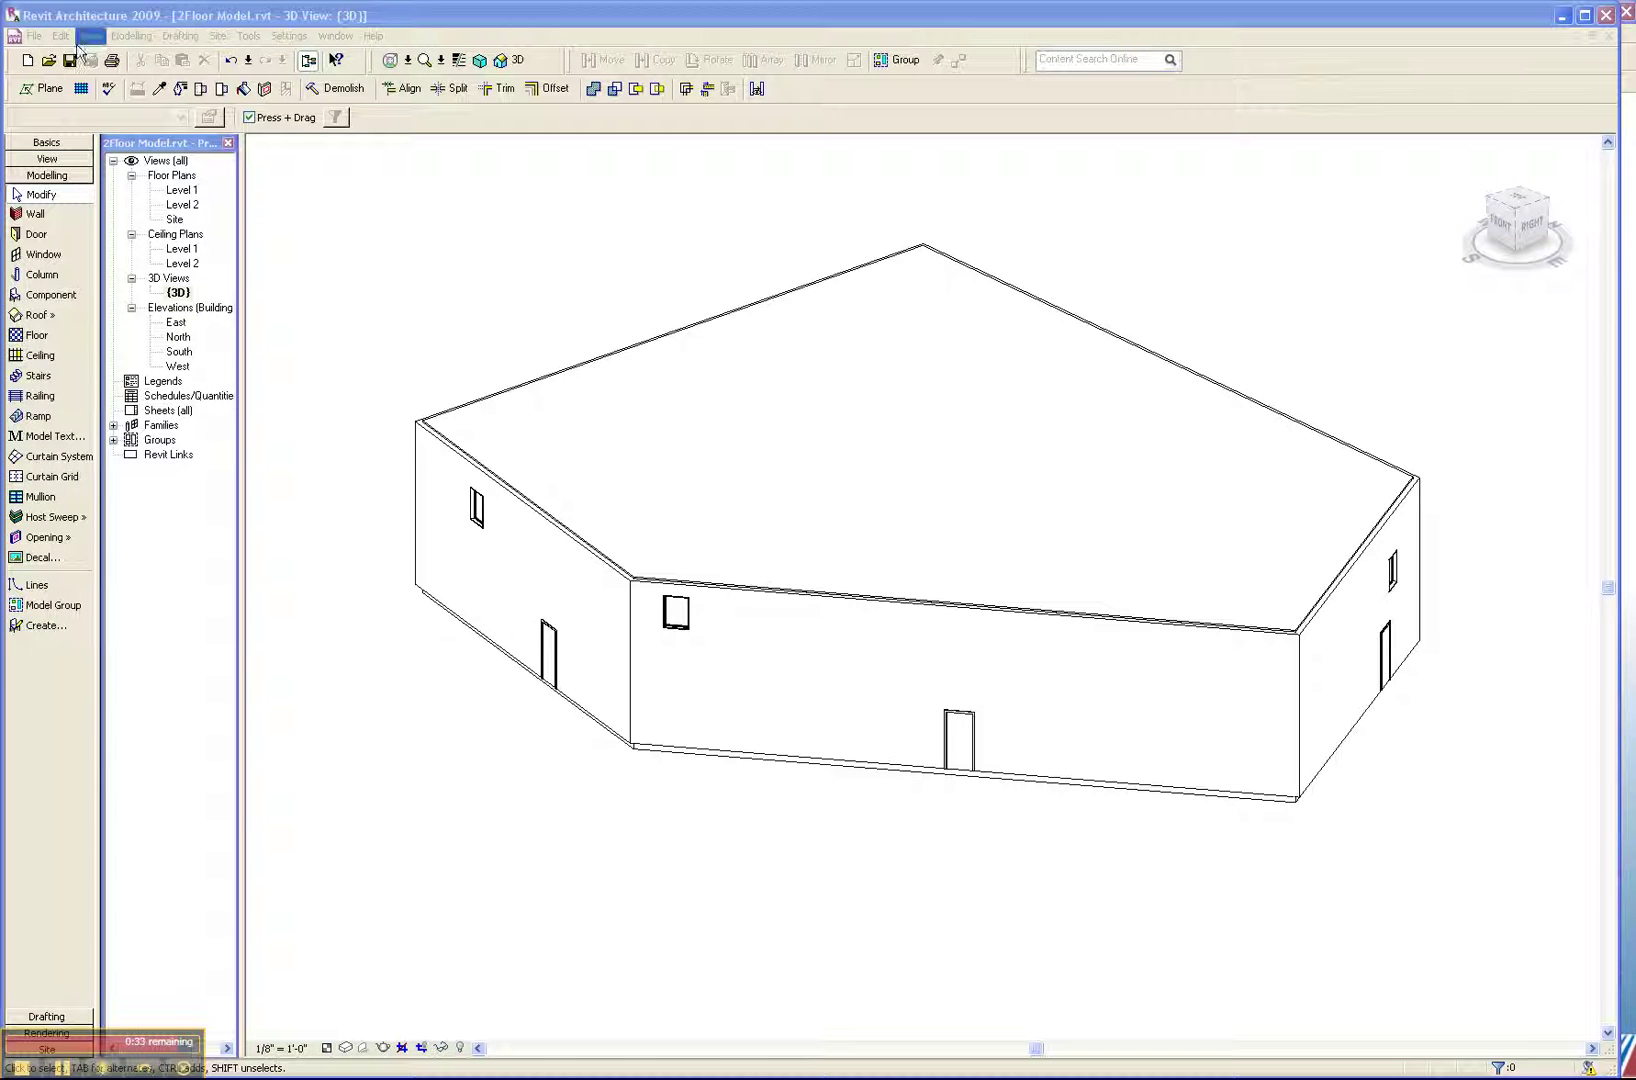
Open the CAD Formats export dialog and confirm ACIS SAT Files (*.sat) for 2FloorModel.sat
left_click(35, 36)
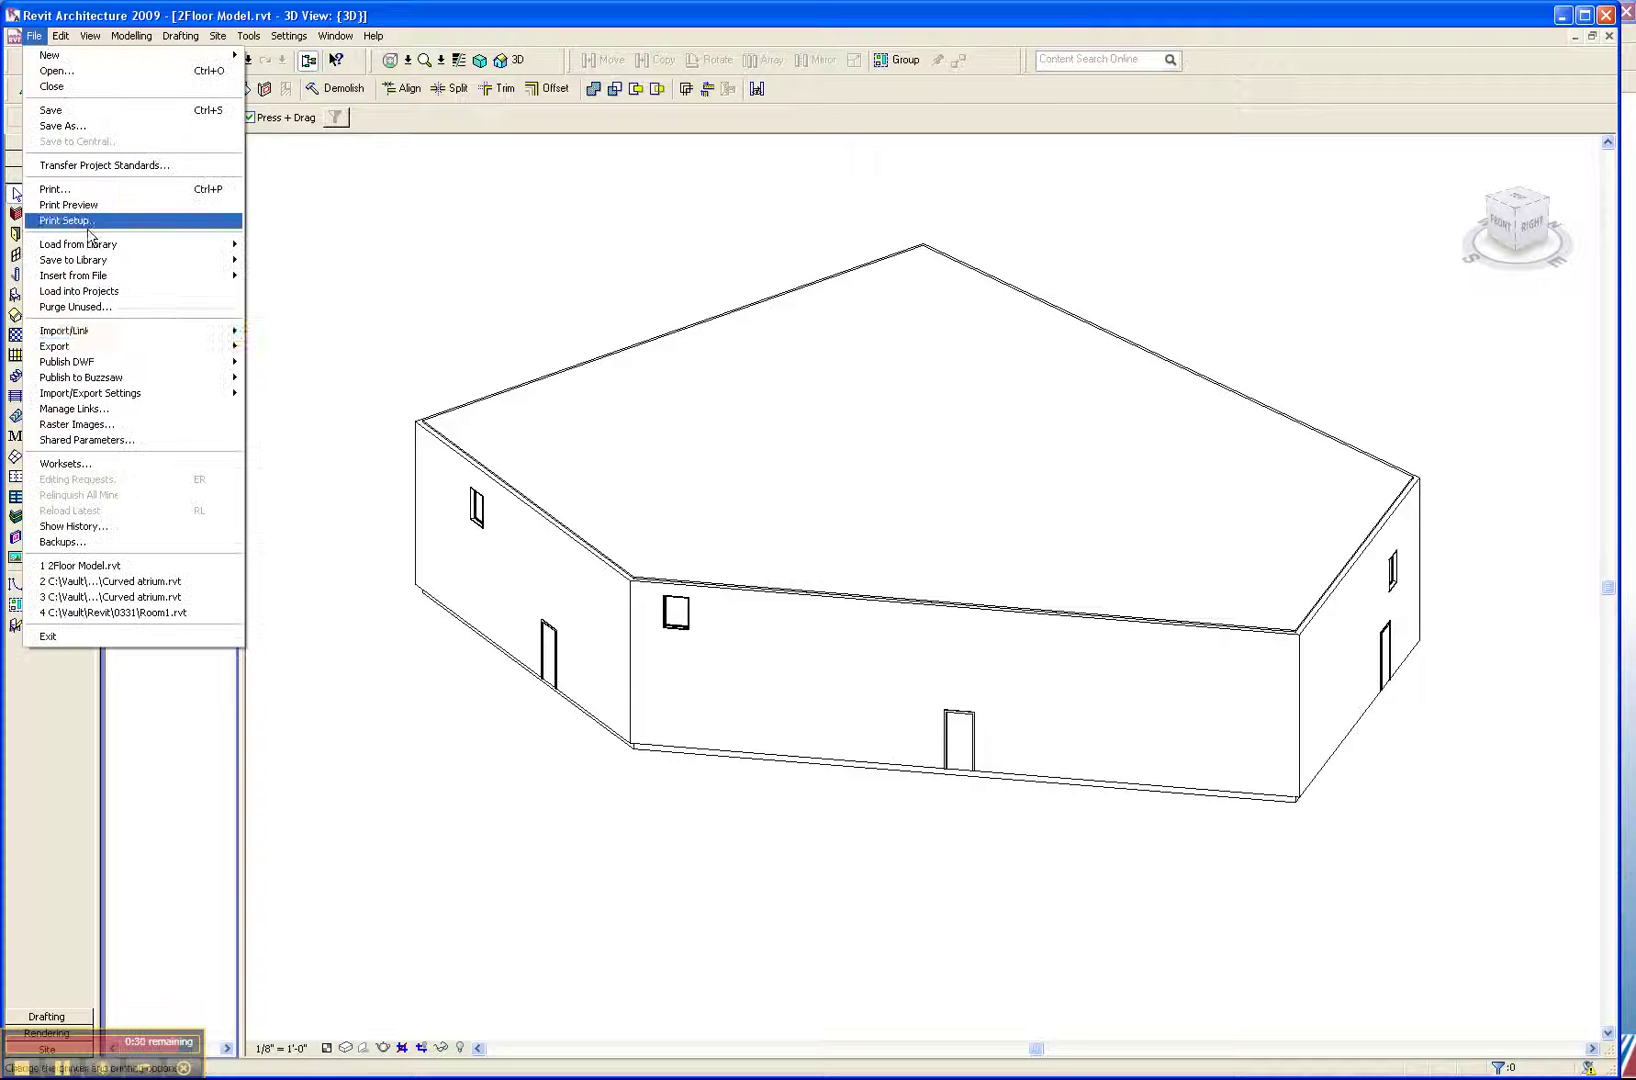
mouse_move(155, 350)
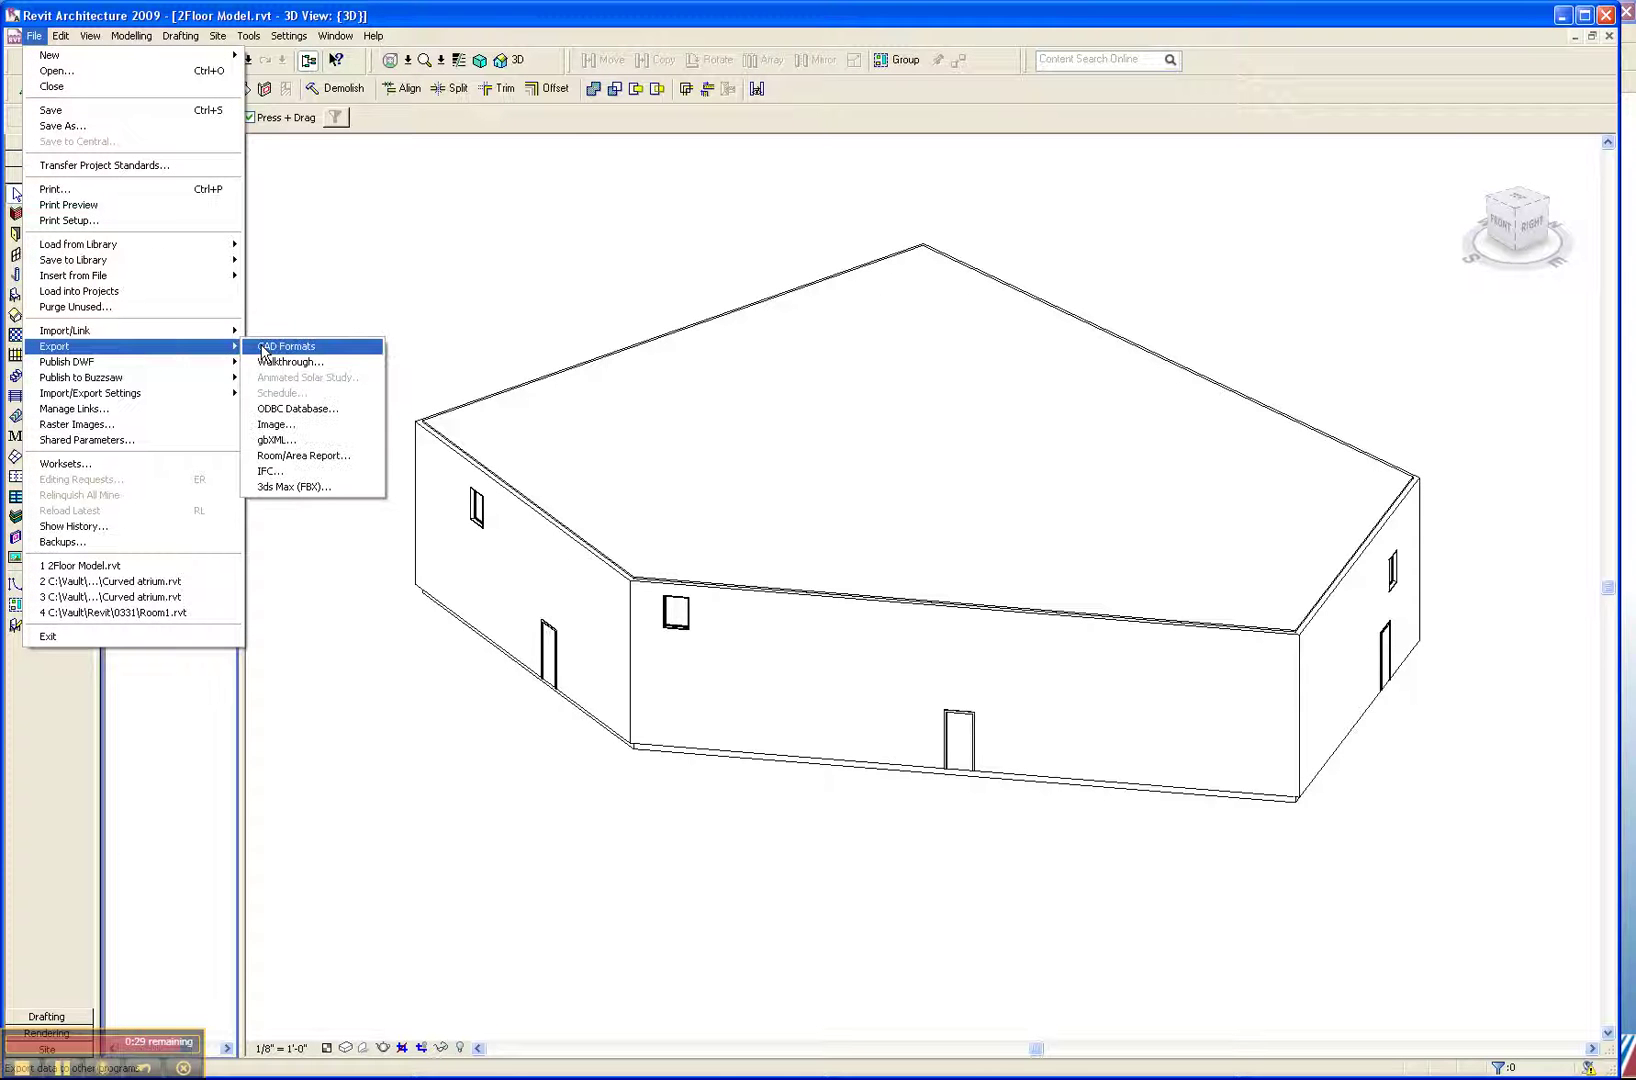
left_click(286, 346)
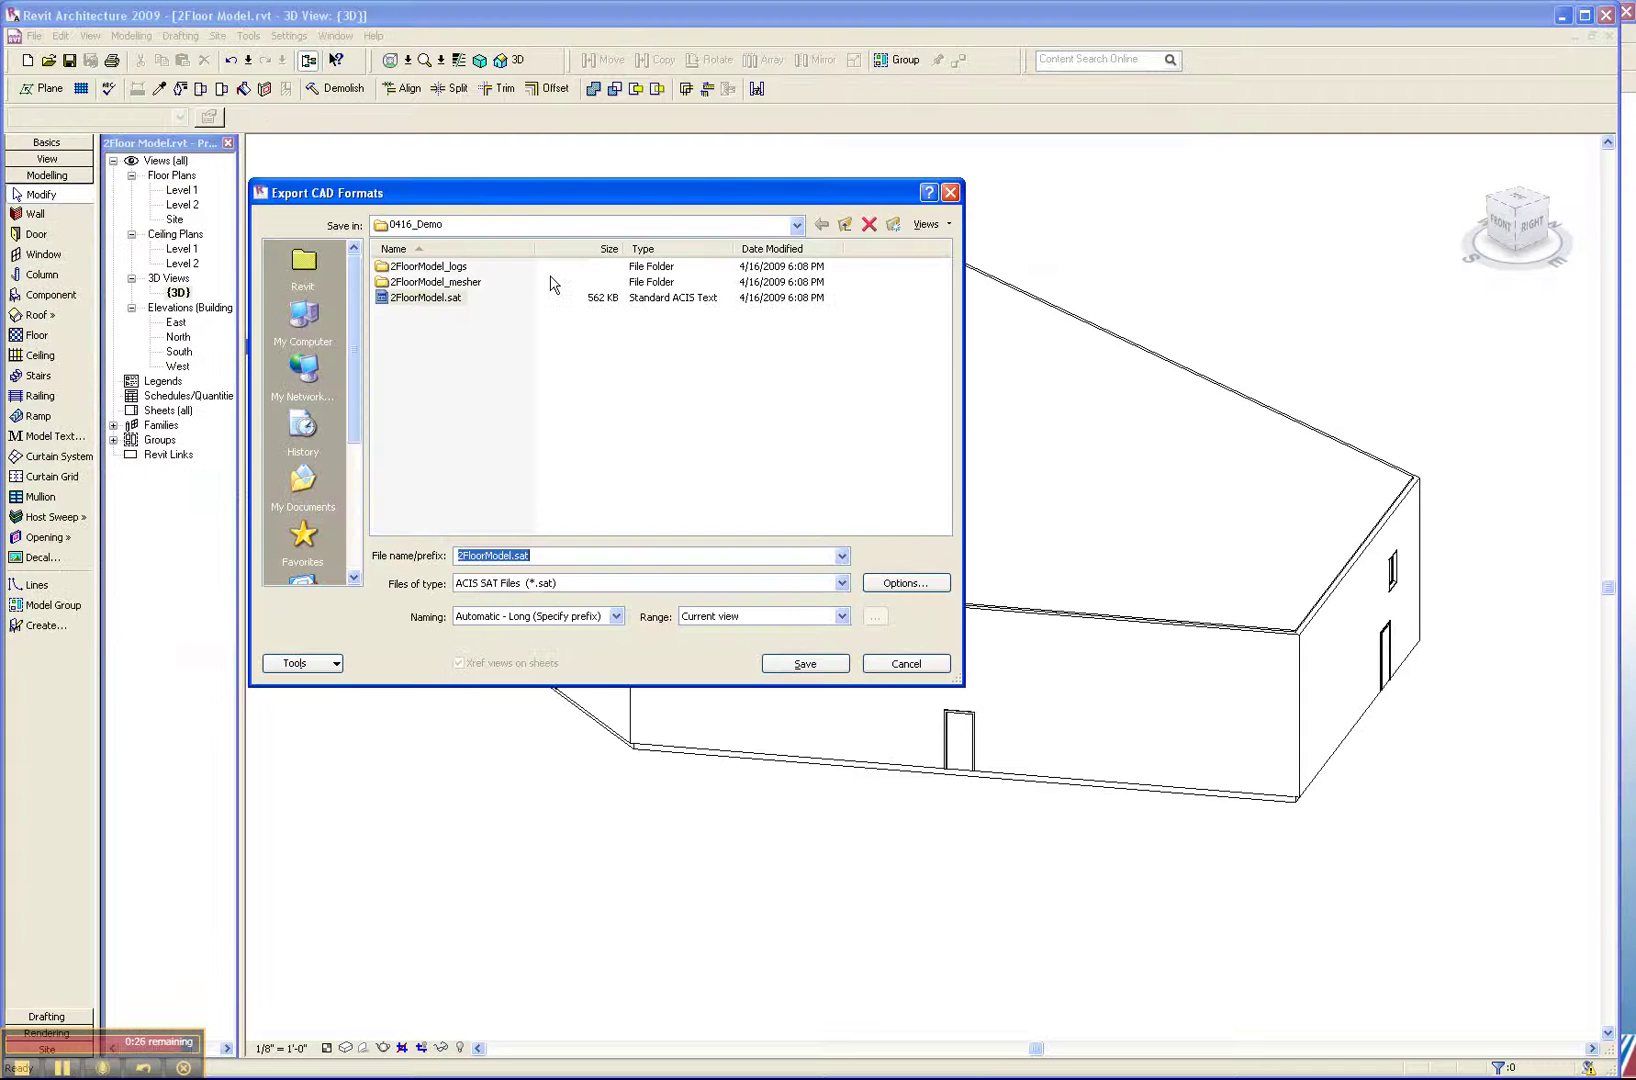
left_click_drag(642, 204, 388, 134)
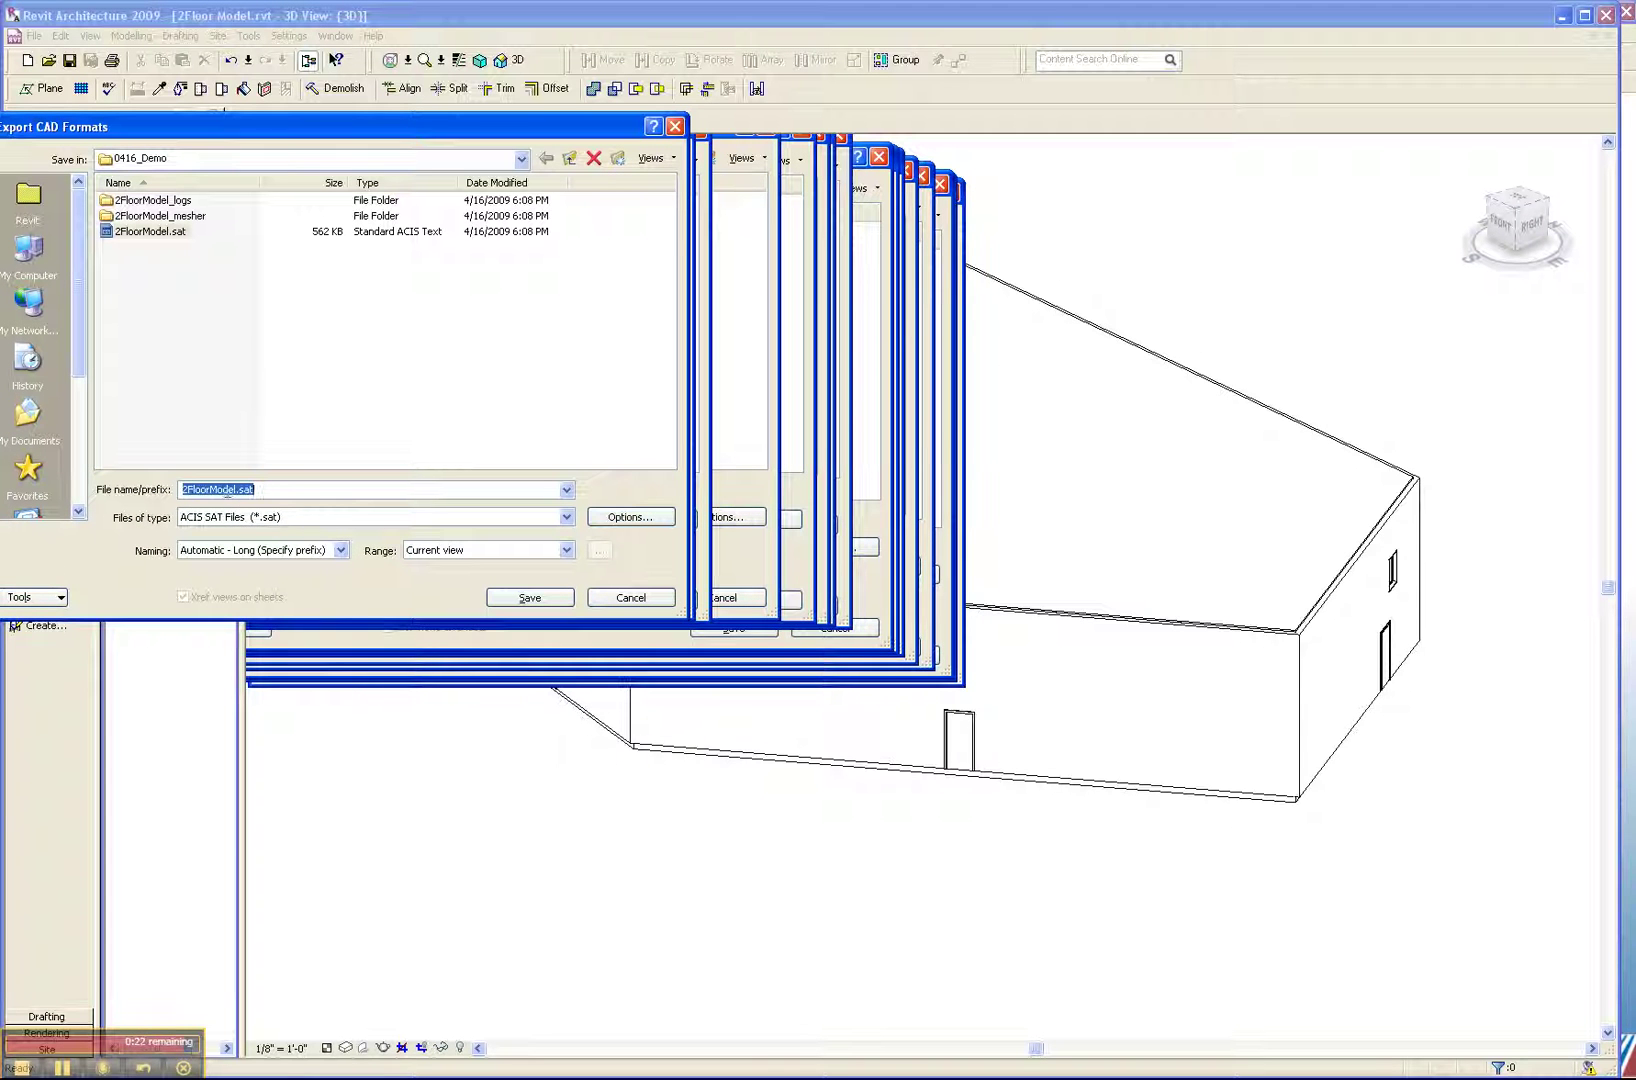
left_click(288, 517)
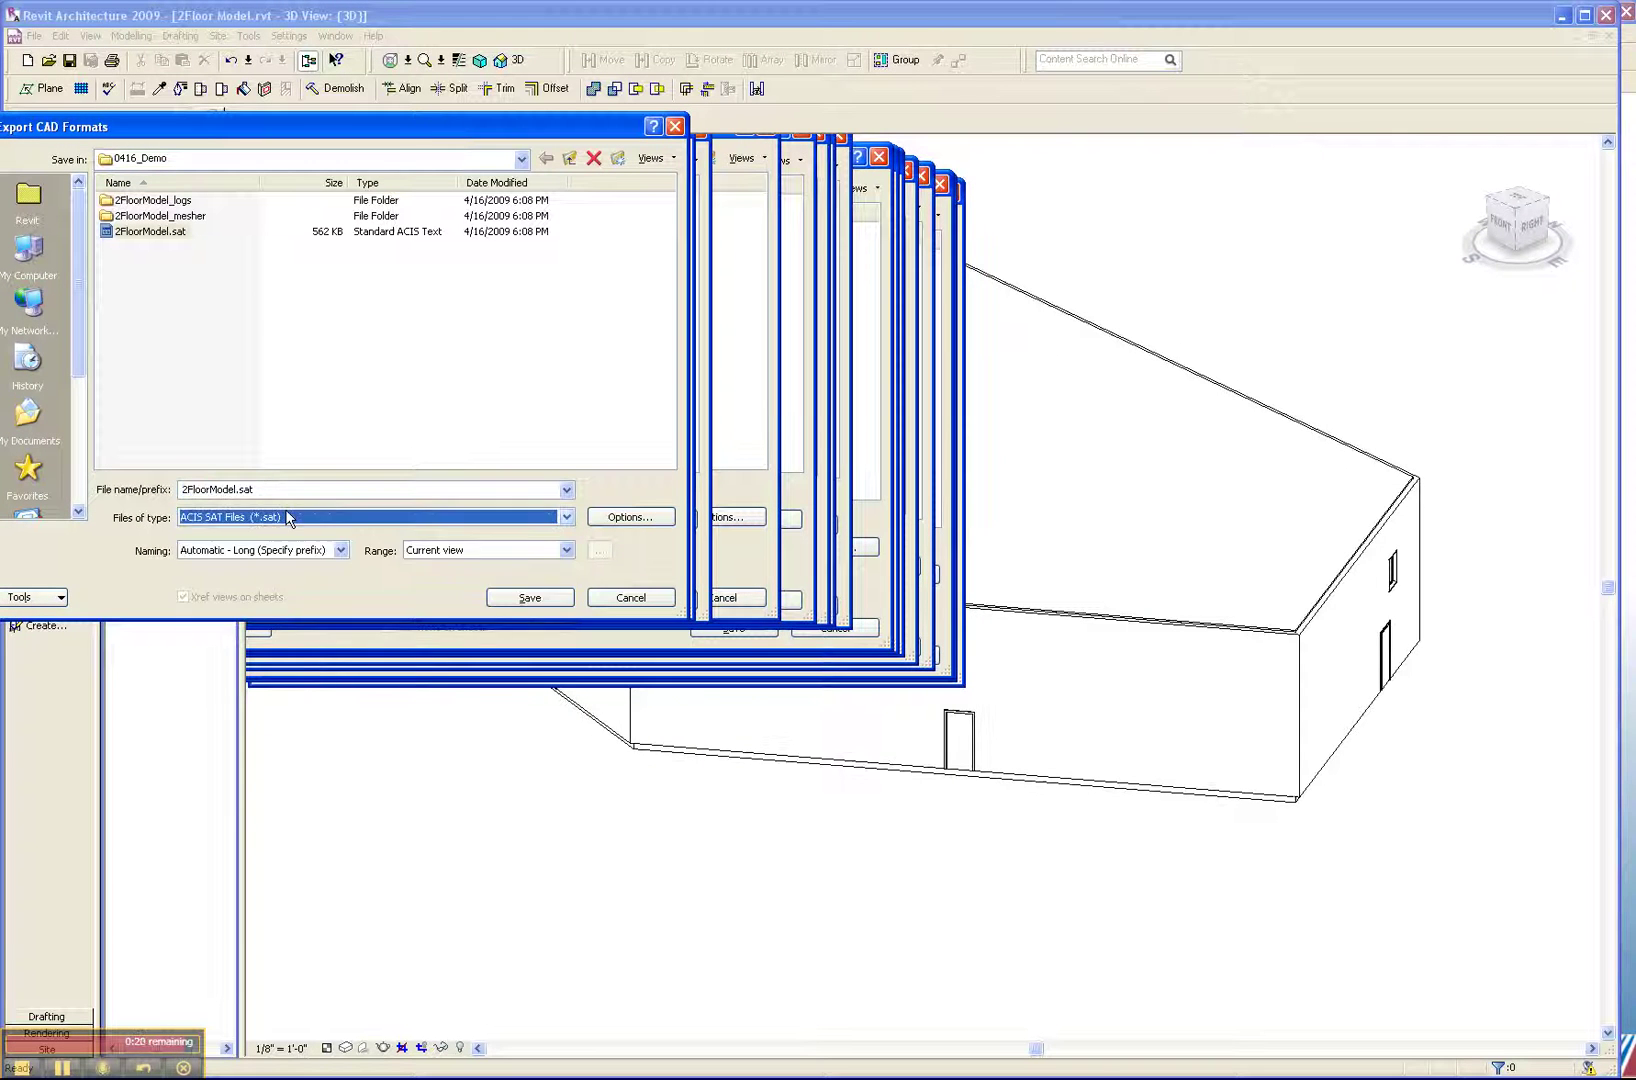